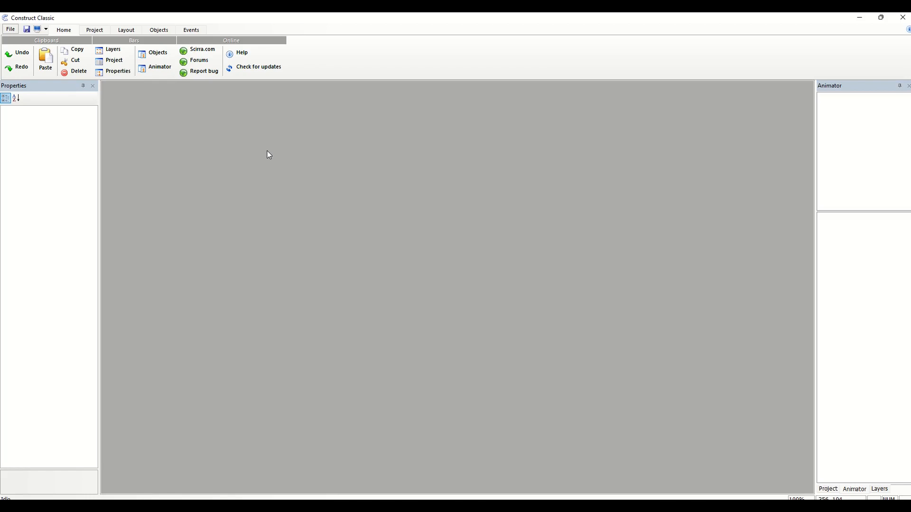
left_click(94, 30)
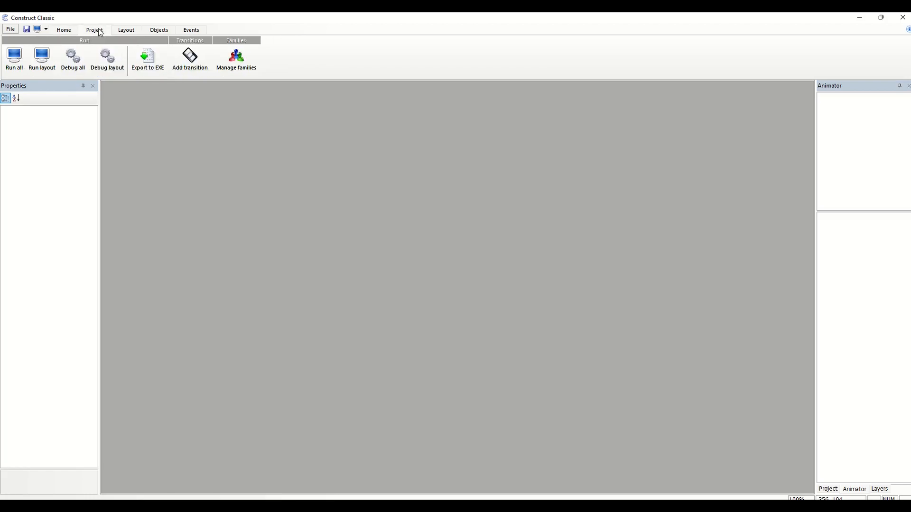
left_click(125, 31)
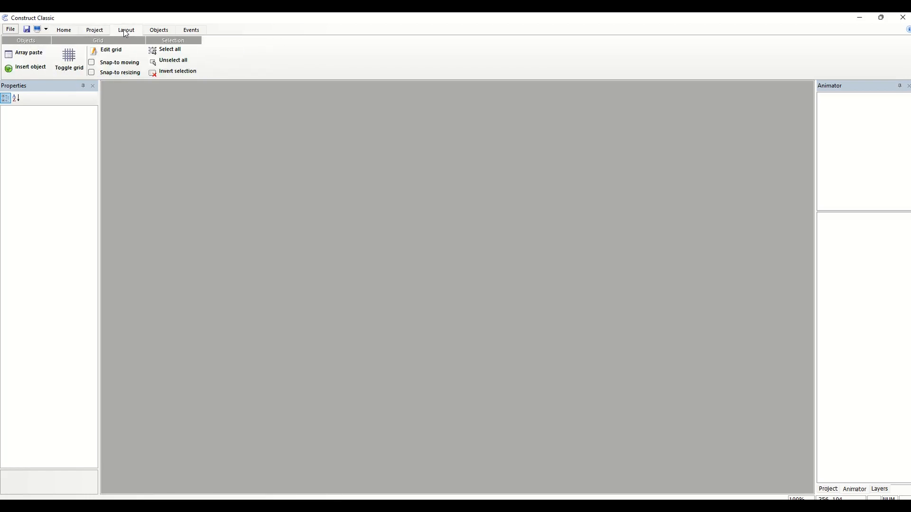
left_click(152, 31)
left_click(188, 31)
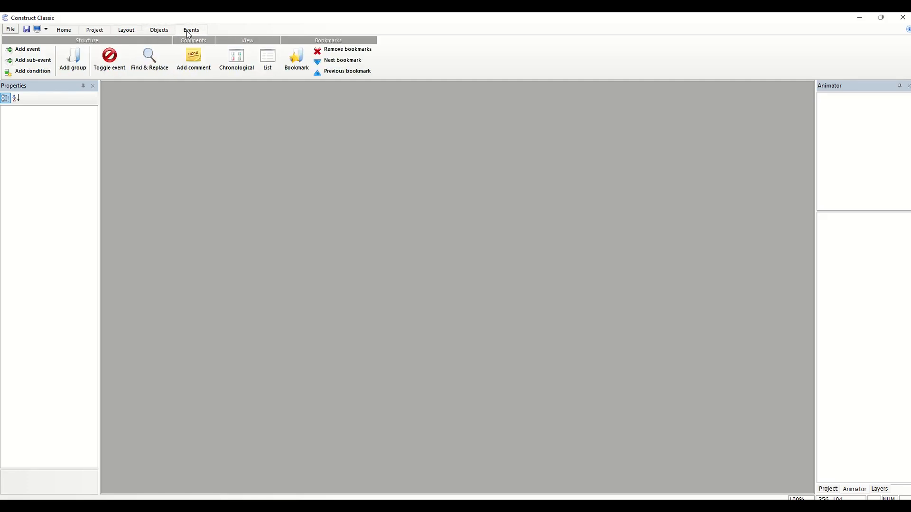
Create a new blank application project
left_click(10, 29)
mouse_move(20, 48)
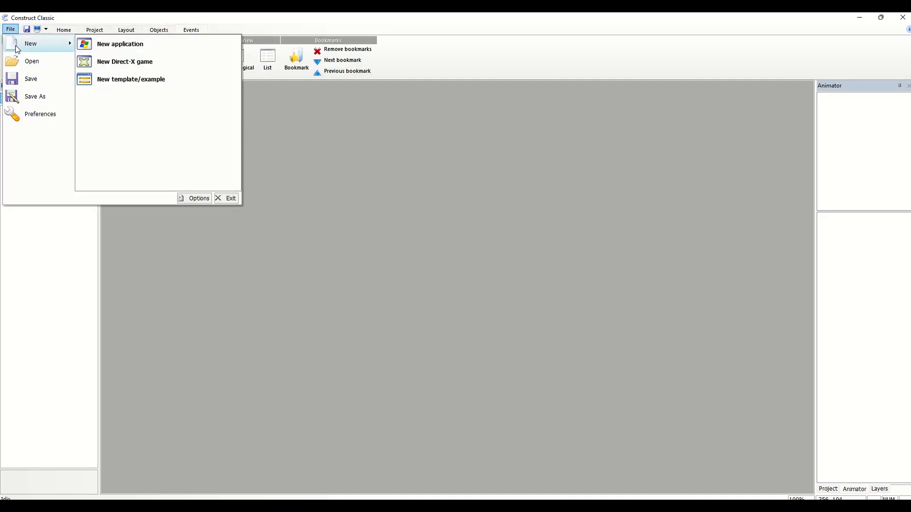
left_click(118, 47)
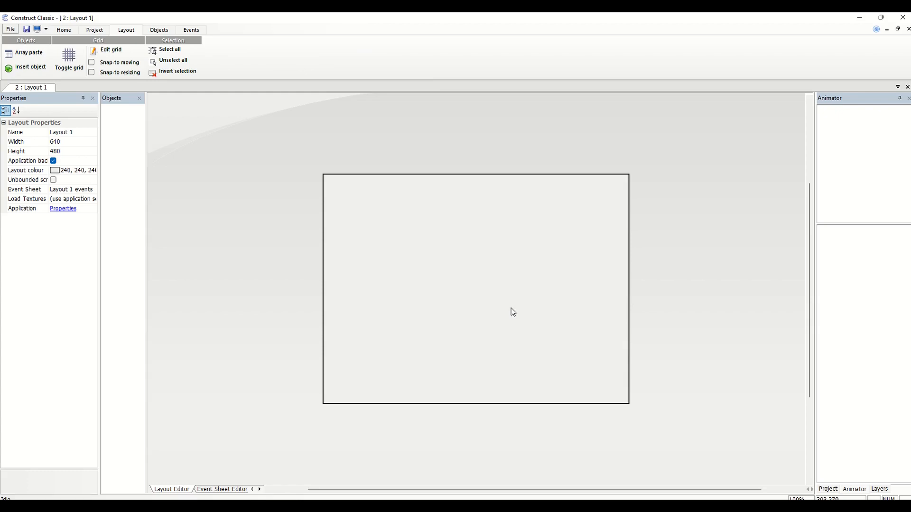
Examine the object types offered for insertion into the layout, category by category, looking for a sprite object
right_click(457, 198)
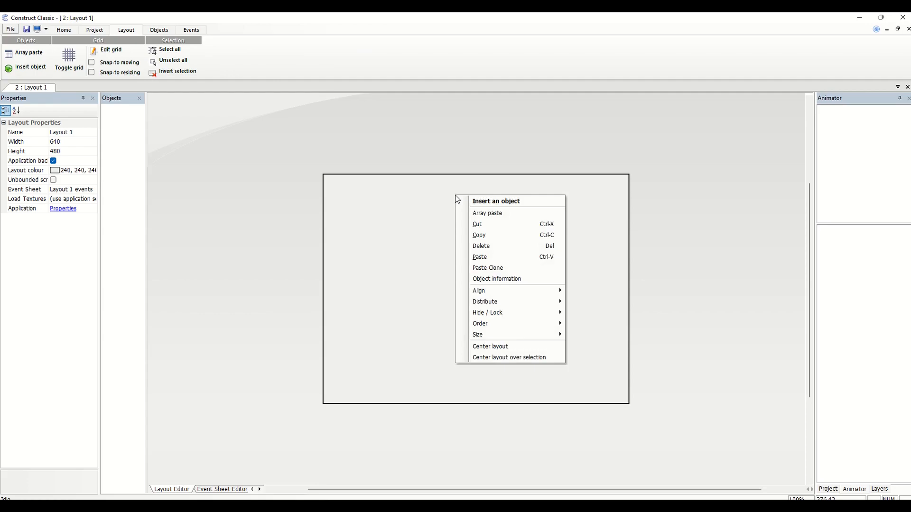
left_click(469, 202)
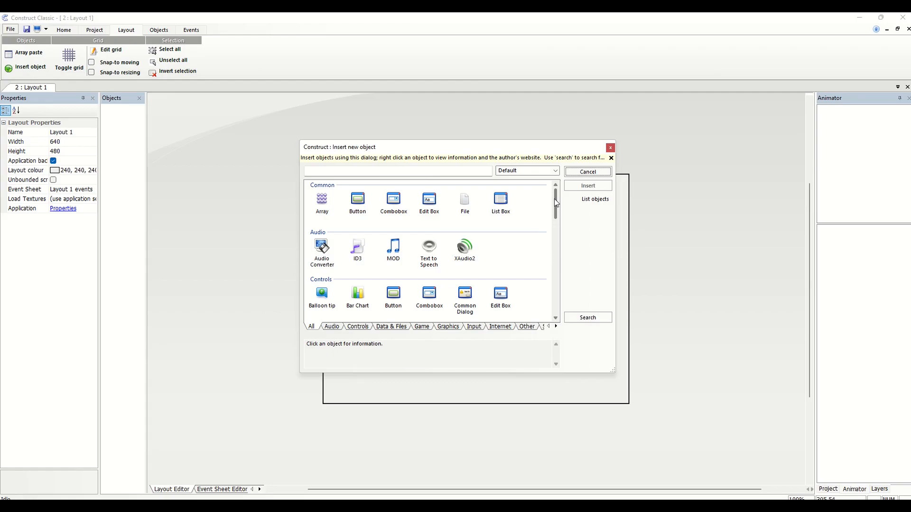
left_click_drag(555, 200, 555, 220)
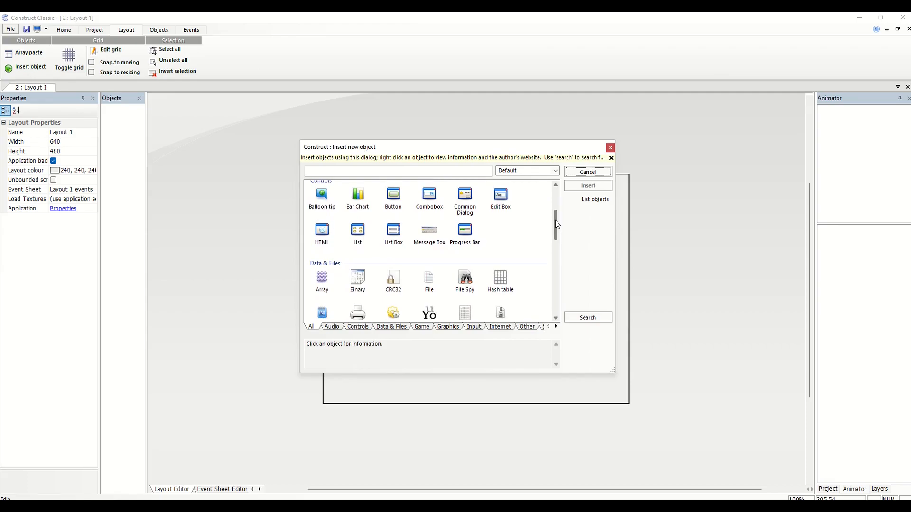
left_click_drag(555, 221, 555, 231)
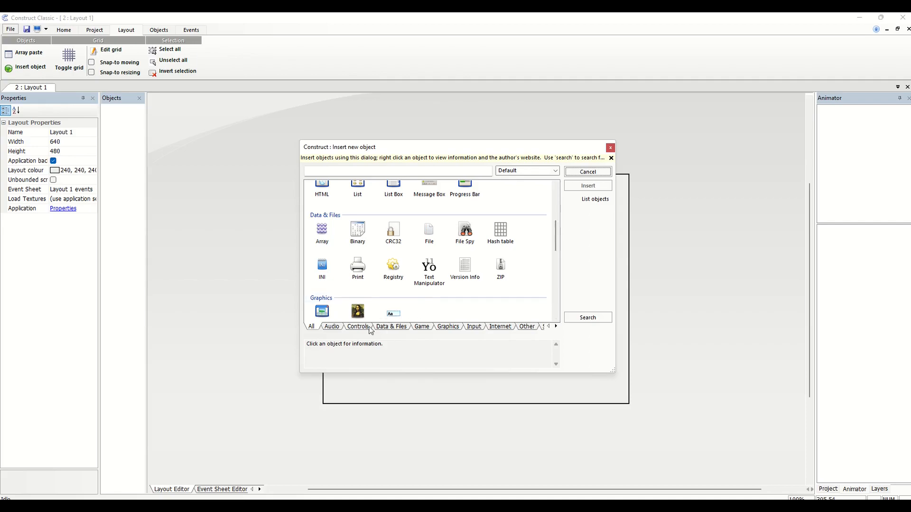
left_click(332, 328)
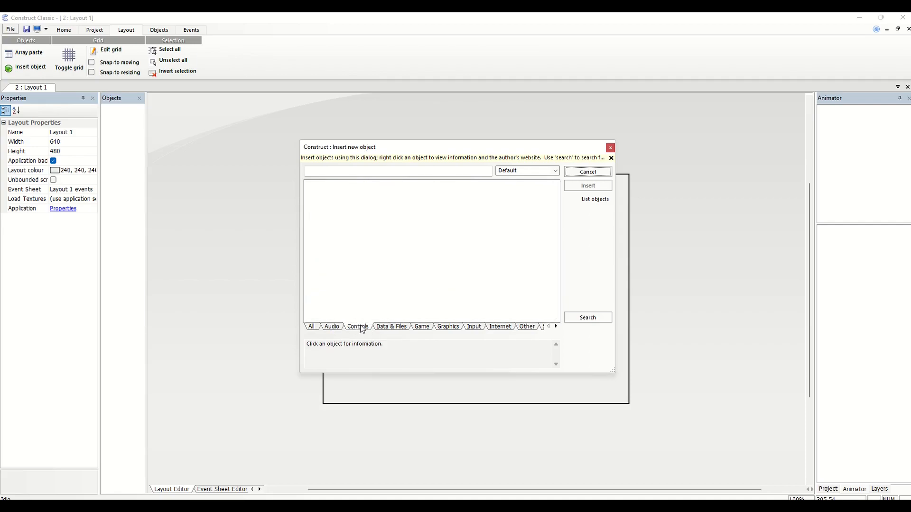
left_click(425, 328)
left_click(444, 328)
left_click(472, 329)
left_click(496, 328)
left_click(519, 328)
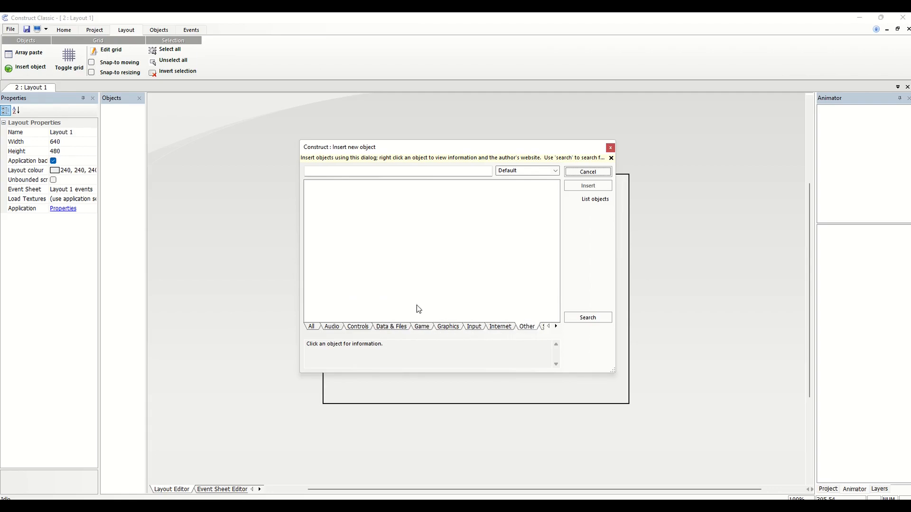
left_click(311, 327)
mouse_move(552, 194)
left_mouse_down()
mouse_move(562, 302)
mouse_move(552, 190)
left_mouse_up()
Search the insertable objects for "sp" and leave the insertion dialog
left_click(588, 318)
type("sp")
key("Escape")
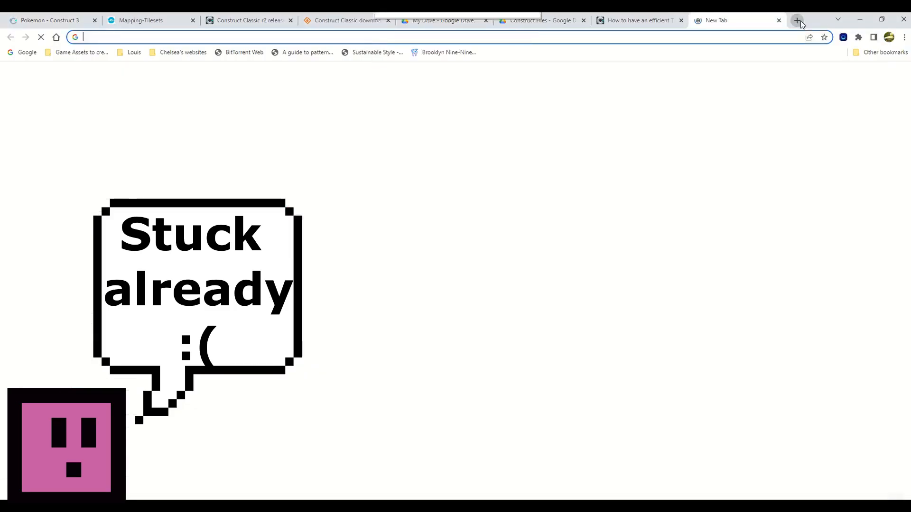
Switch to the web browser, search for "construct classic sprite" and read one of the results
type("construct classic sprite.")
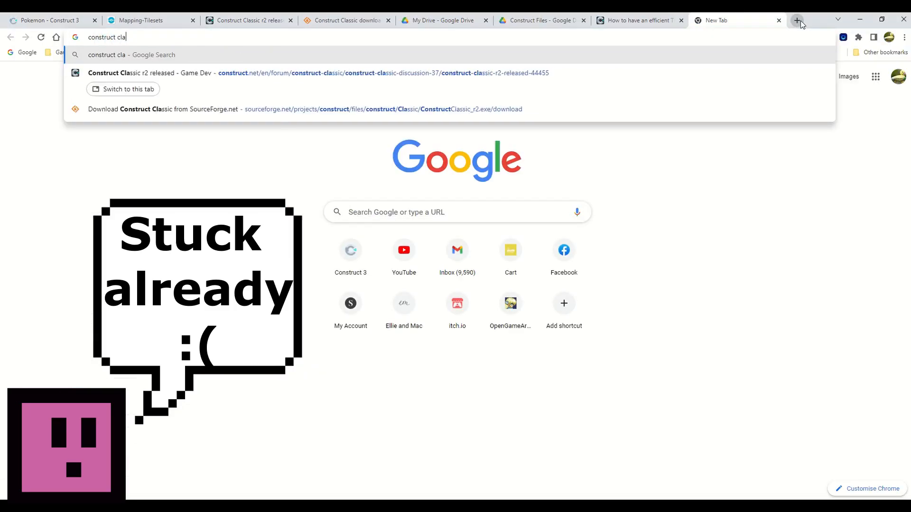
key("Return")
left_click(156, 295)
mouse_move(907, 92)
left_mouse_down()
mouse_move(908, 138)
mouse_move(906, 90)
left_mouse_up()
scroll(577, 270, "down", 10)
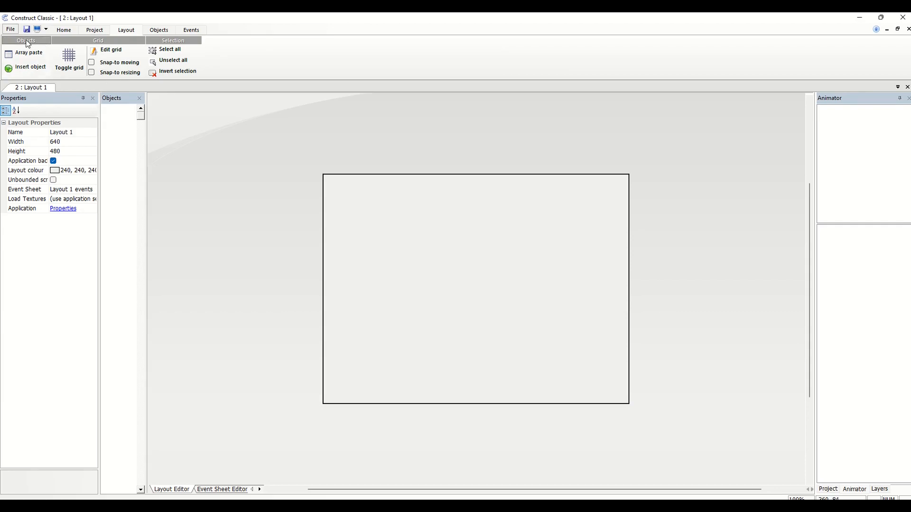
Switch back to Construct Classic and create a new Direct-X game project
left_click(10, 30)
mouse_move(33, 43)
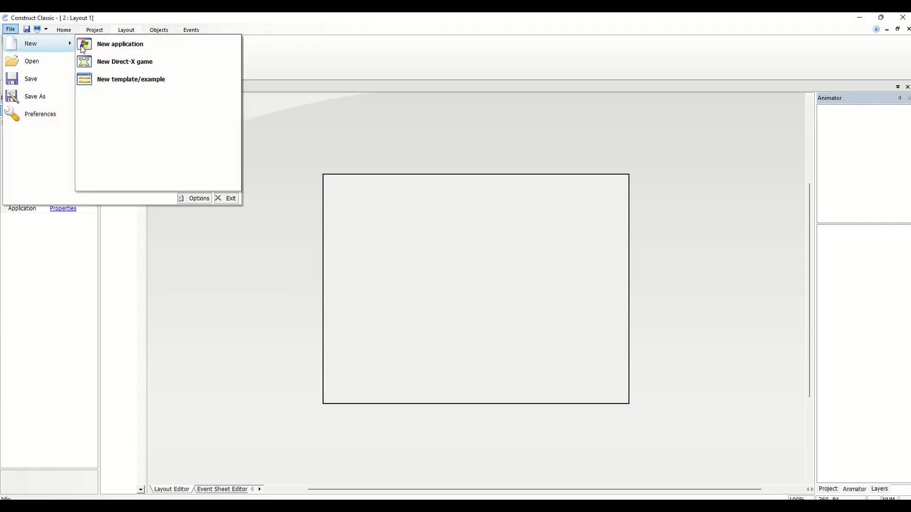
left_click(122, 62)
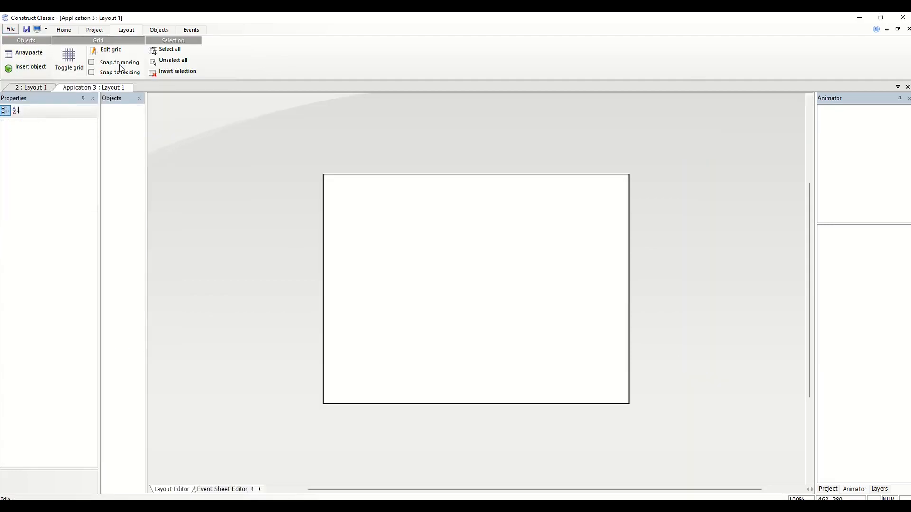
Insert a Sprite object and place it in the upper middle of the layout
right_click(315, 196)
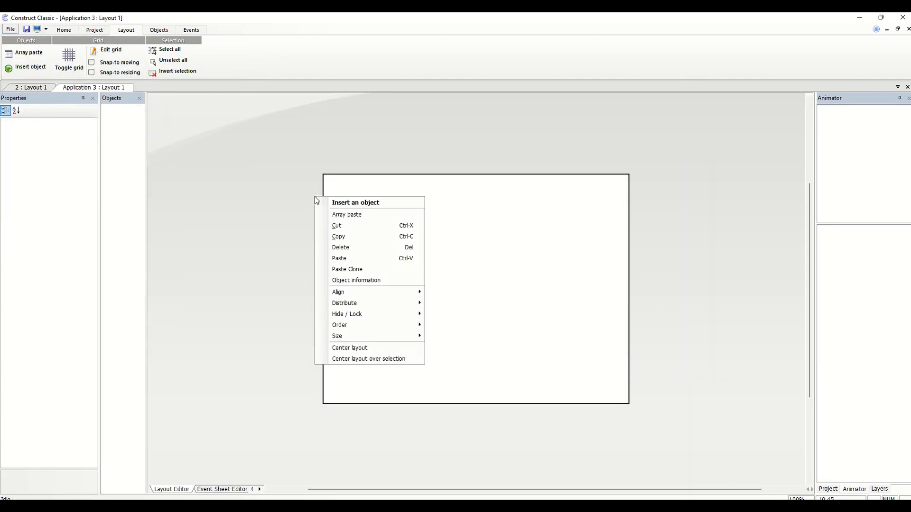
left_click(326, 201)
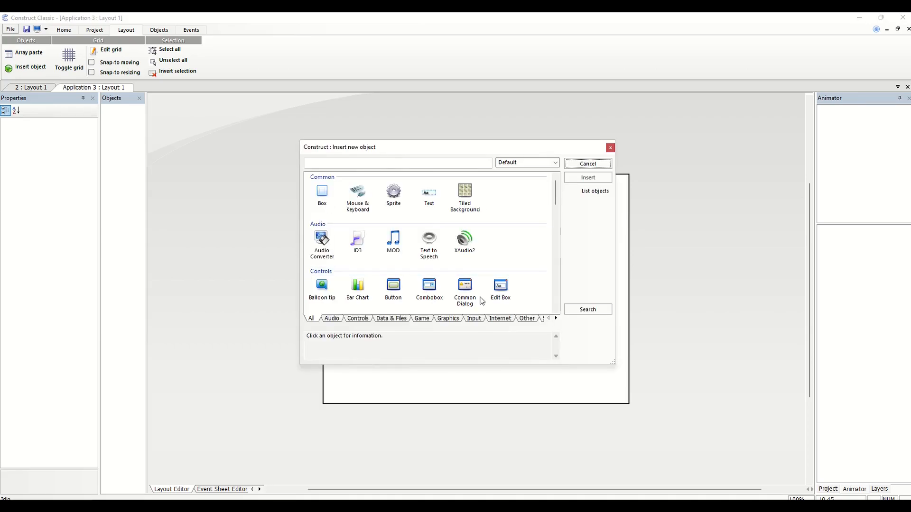
left_click(391, 197)
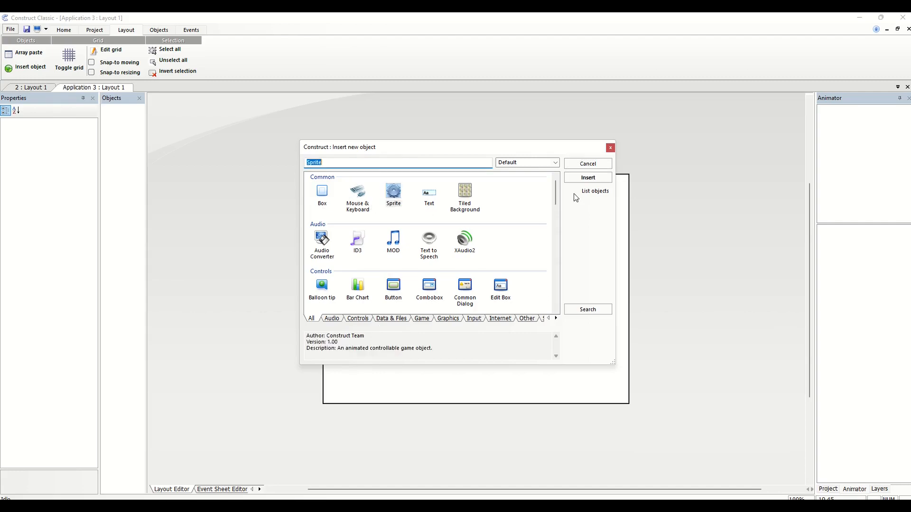
left_click(588, 177)
left_click(492, 240)
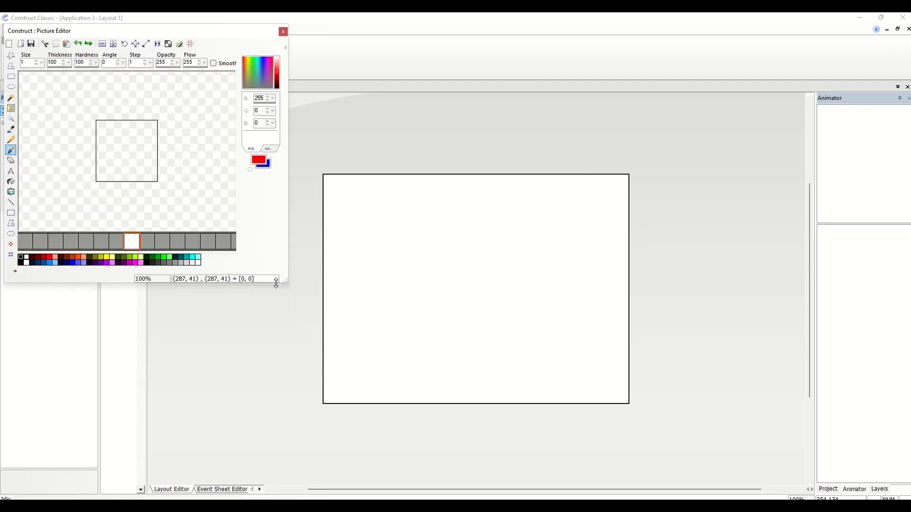
Draw a black rectangle outline with edge 10 around the sprite canvas and add two eyes and a mouth inside as small rectangles
left_click_drag(283, 282, 397, 362)
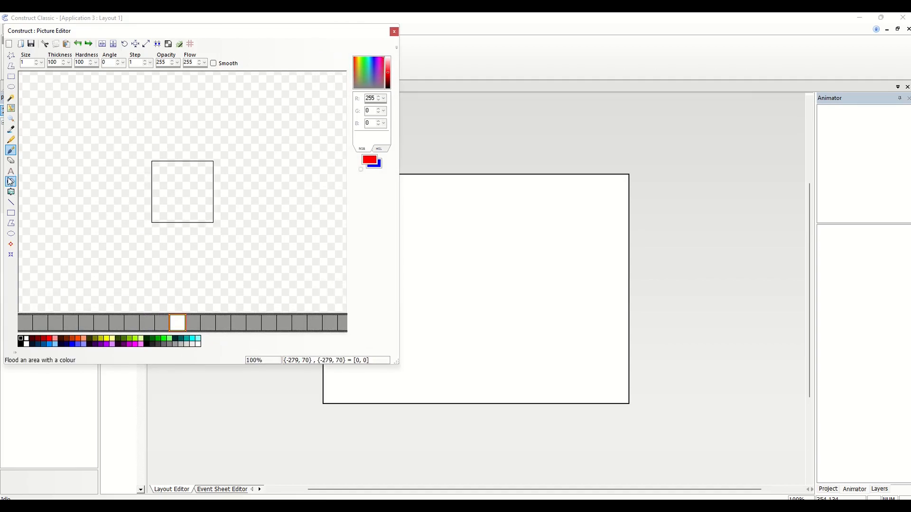
left_click(16, 214)
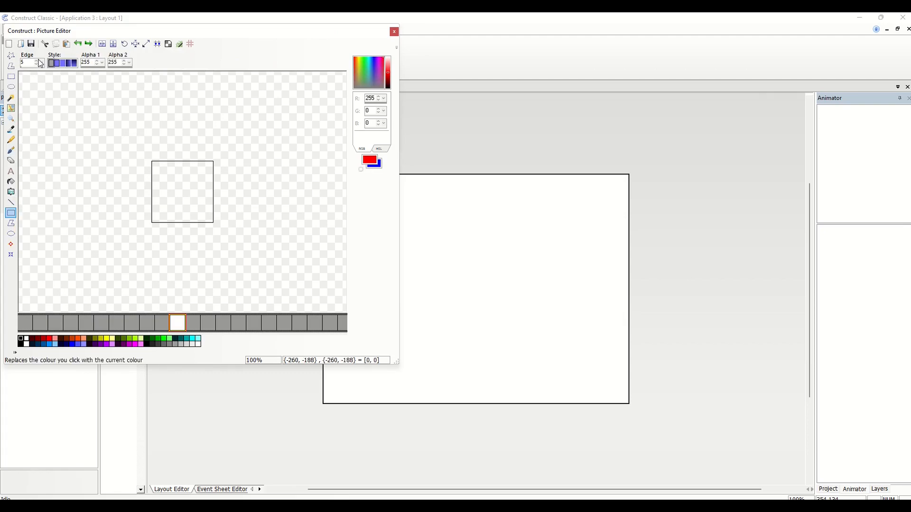
left_click(38, 60)
left_click(38, 60)
left_click(38, 61)
left_click(21, 339)
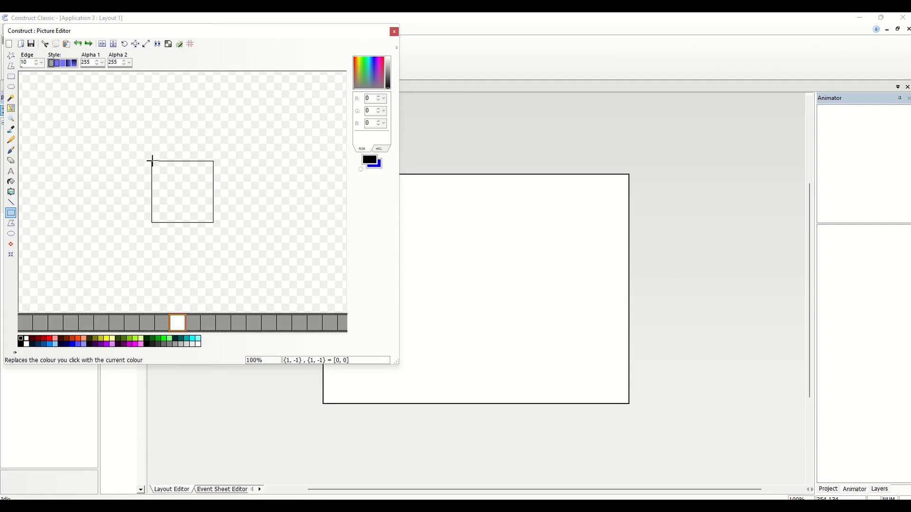
left_click_drag(152, 160, 212, 223)
left_click_drag(184, 181, 201, 207)
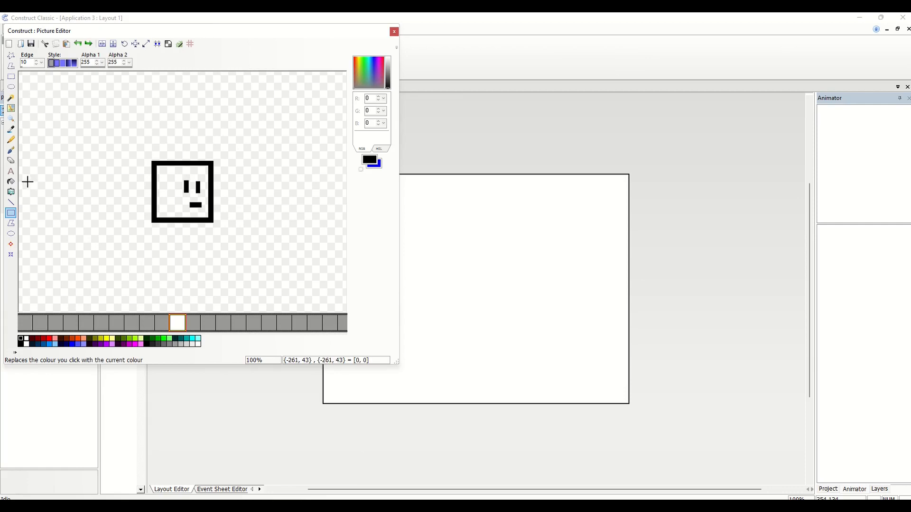
Try to flood-fill the square's interior with magenta, set magenta as the secondary colour, and undo the fill
left_click(10, 181)
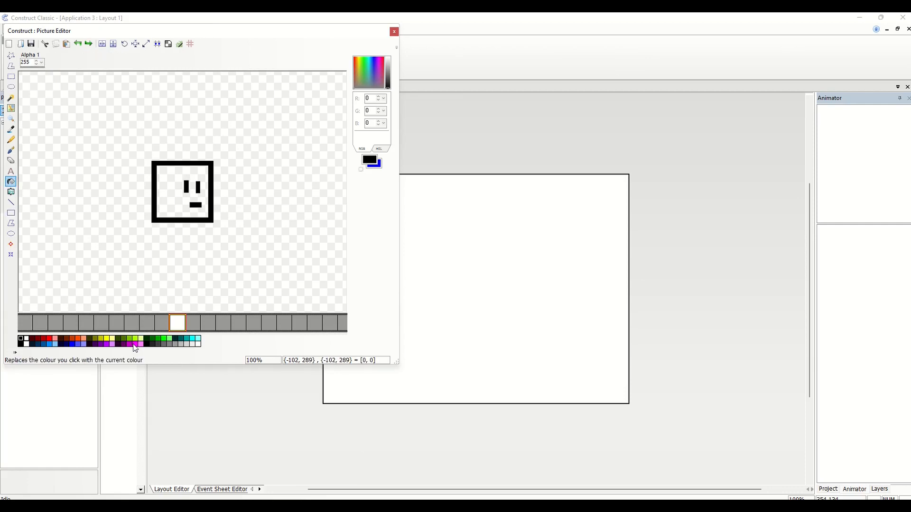
left_click(133, 345)
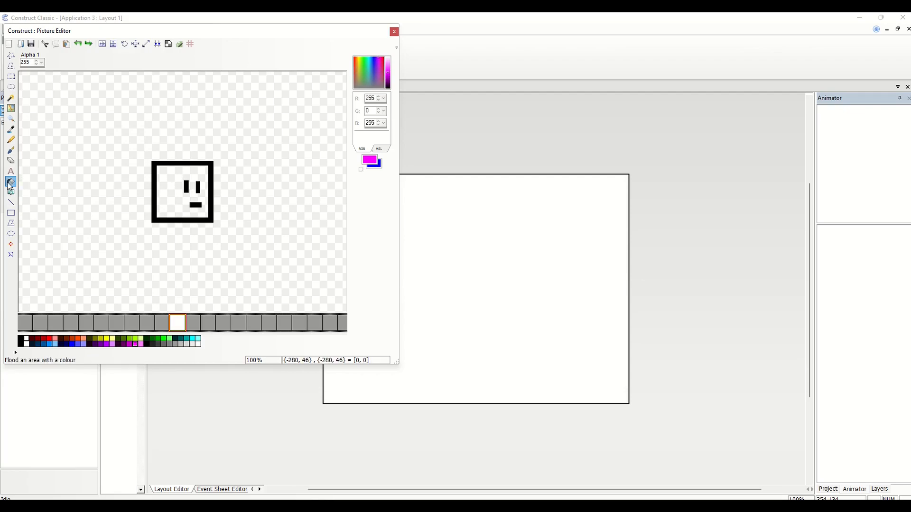
right_click(171, 201)
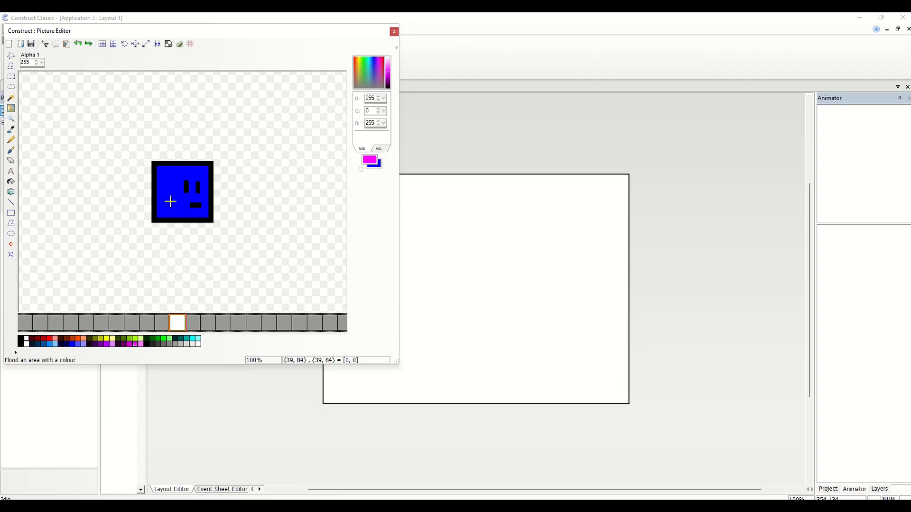
right_click(135, 345)
key("ctrl+z")
Flood-fill the square's interior with purple (198, 0, 198), then close the picture and save its changes
left_click(10, 181)
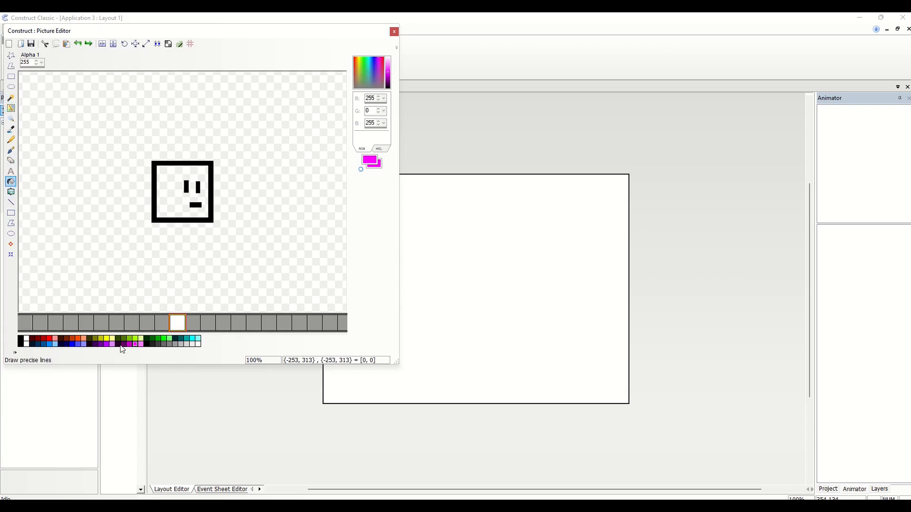
left_click(32, 344)
left_click(55, 339)
left_click(178, 207)
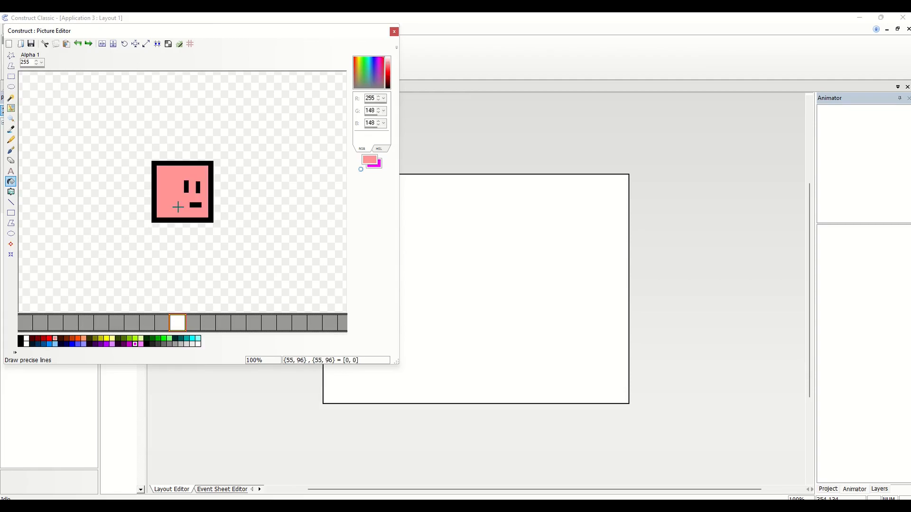
left_click(131, 344)
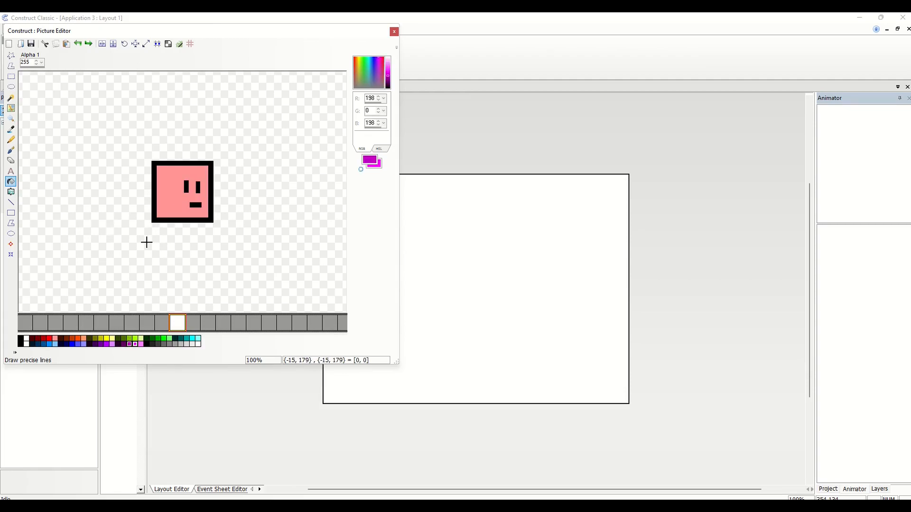
left_click(164, 204)
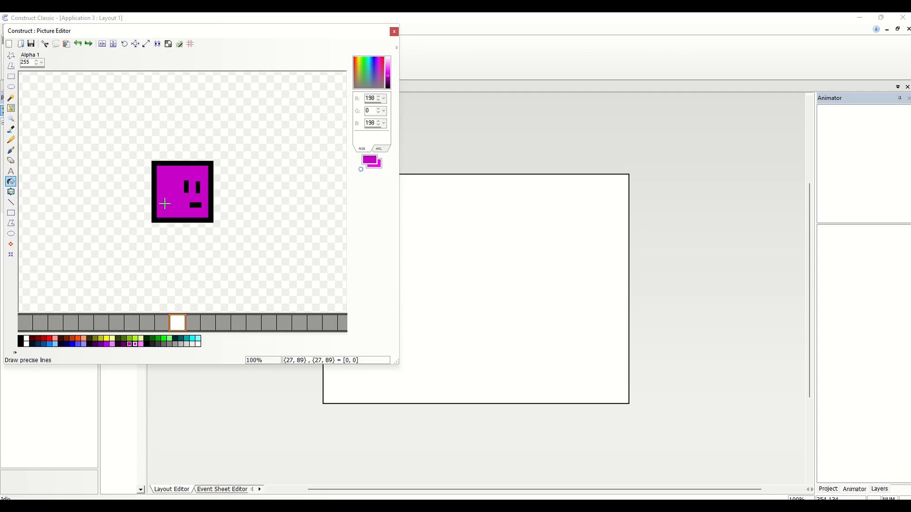
left_click(394, 32)
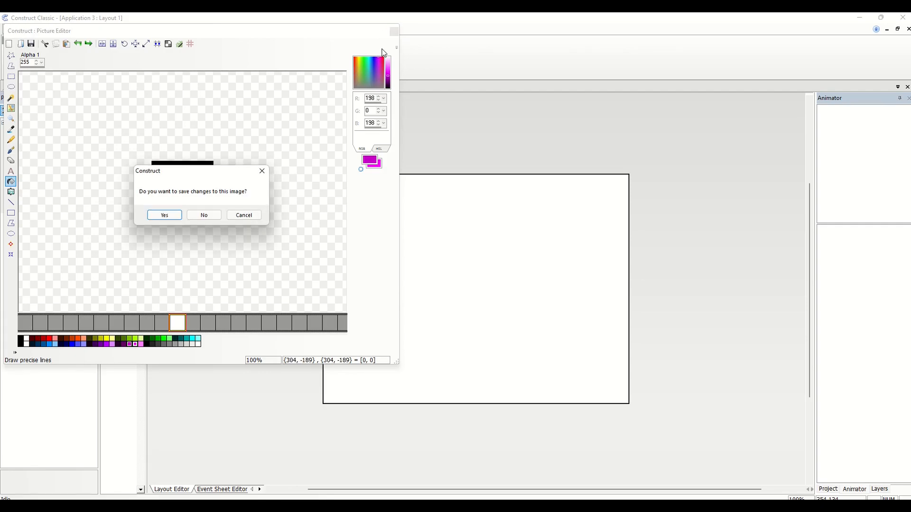
left_click(165, 216)
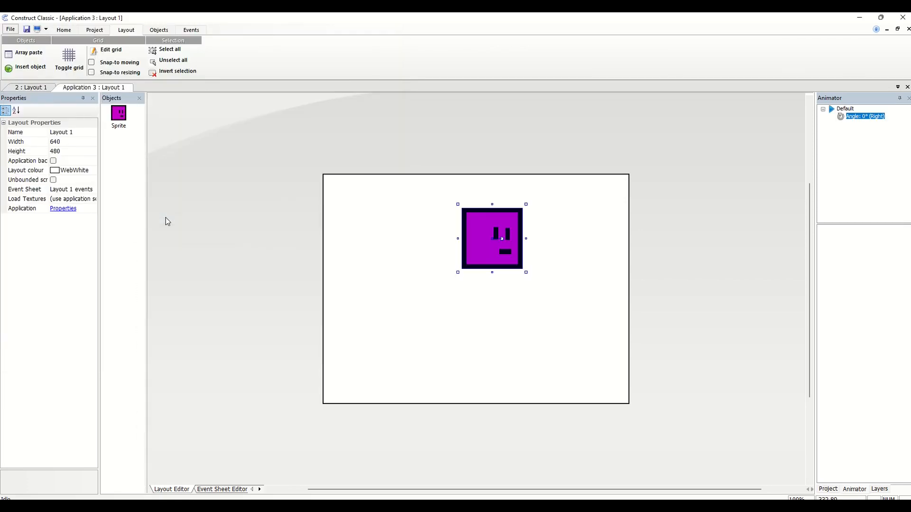
Move the sprite to the lower-left area of the layout, shrink it to roughly a third of its size, and deselect it
left_click_drag(487, 248, 401, 293)
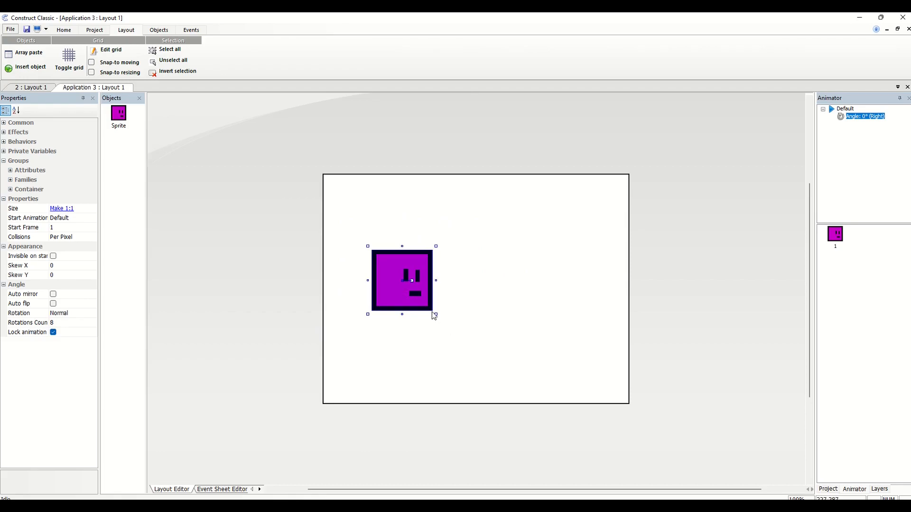
left_click_drag(436, 315, 381, 362)
left_click(390, 297)
Insert a second Sprite object in the upper-left part of the layout
right_click(390, 297)
left_click(402, 298)
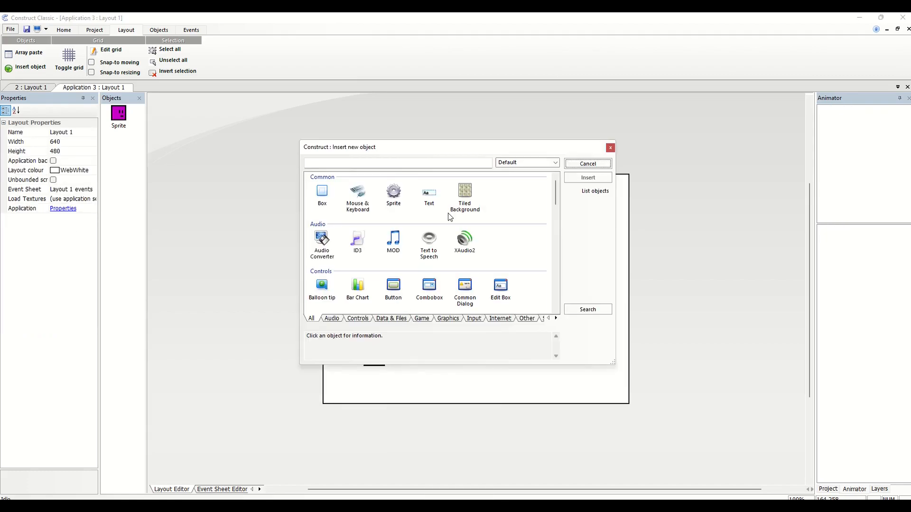
left_click(399, 201)
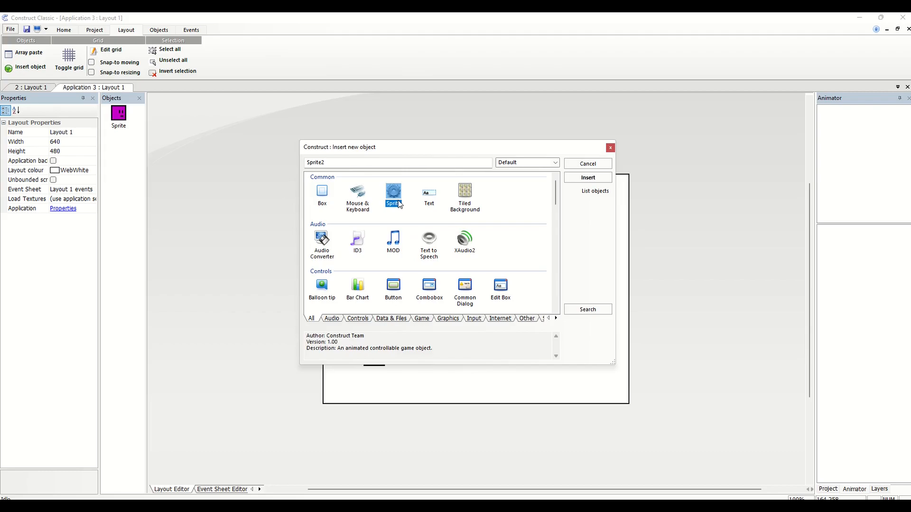
double_click(398, 201)
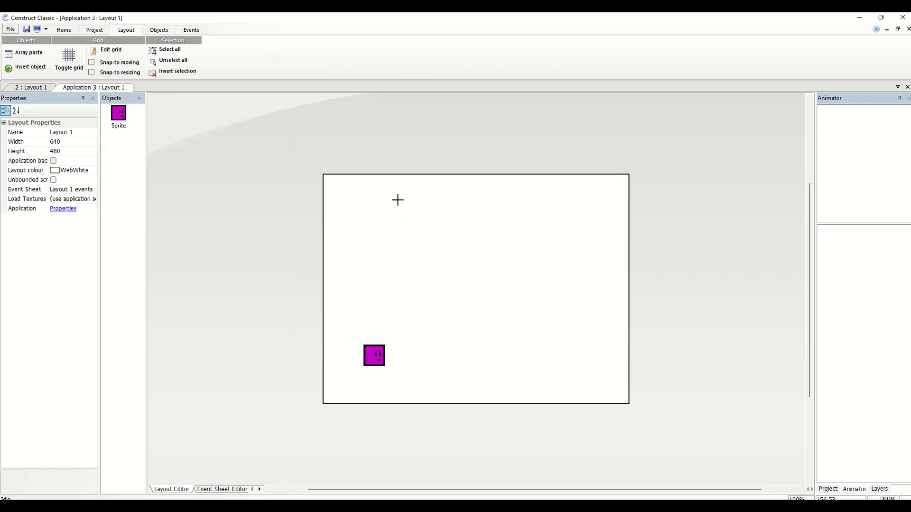
left_click(398, 200)
Draw a green (0, 255, 0) rectangle across the middle of the sprite canvas and flood-fill its interior with the same green
left_click(11, 213)
left_click(163, 257)
left_click_drag(96, 142, 157, 159)
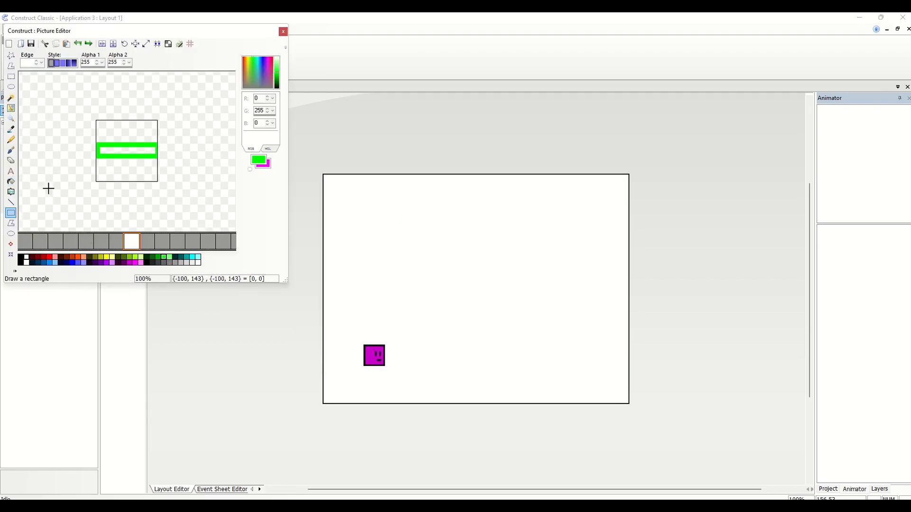
left_click(10, 182)
left_click(127, 150)
Draw a rectangle in brown (117, 35, 0) from the green band down to the canvas bottom and flood-fill it with the same brown
left_click(67, 257)
left_click(97, 152)
key("ctrl+z")
left_click(11, 213)
left_click_drag(96, 157, 157, 182)
left_click(10, 182)
left_click(127, 170)
Close the picture, saving its changes, and move the new ground sprite to the lower-left corner of the layout
left_click(284, 31)
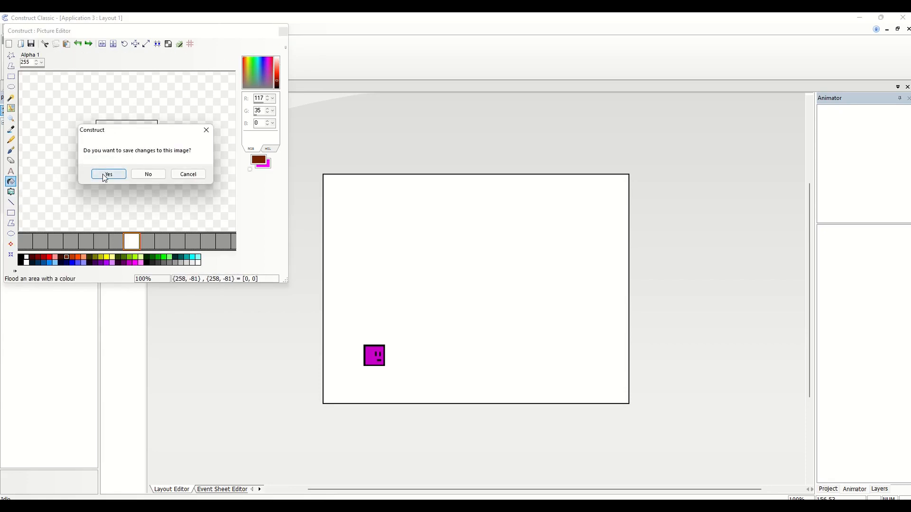
left_click(108, 174)
left_click_drag(377, 205, 351, 376)
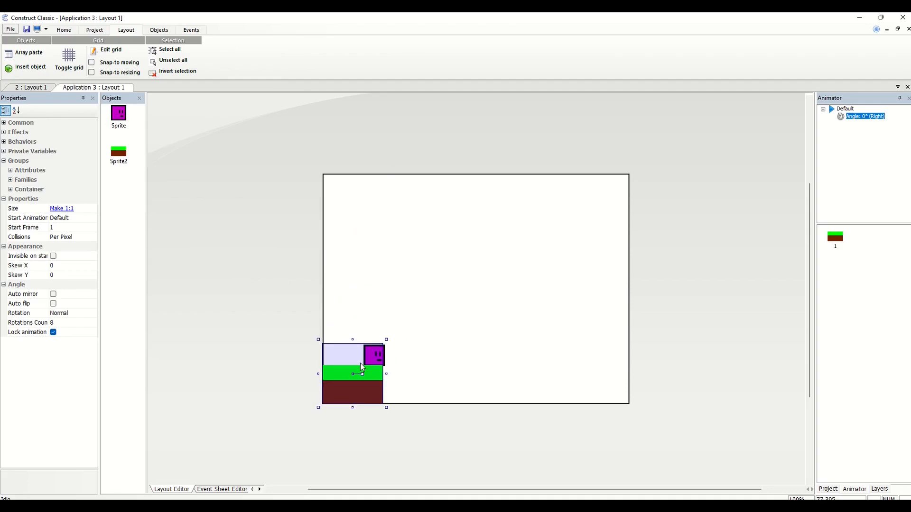
right_click(360, 363)
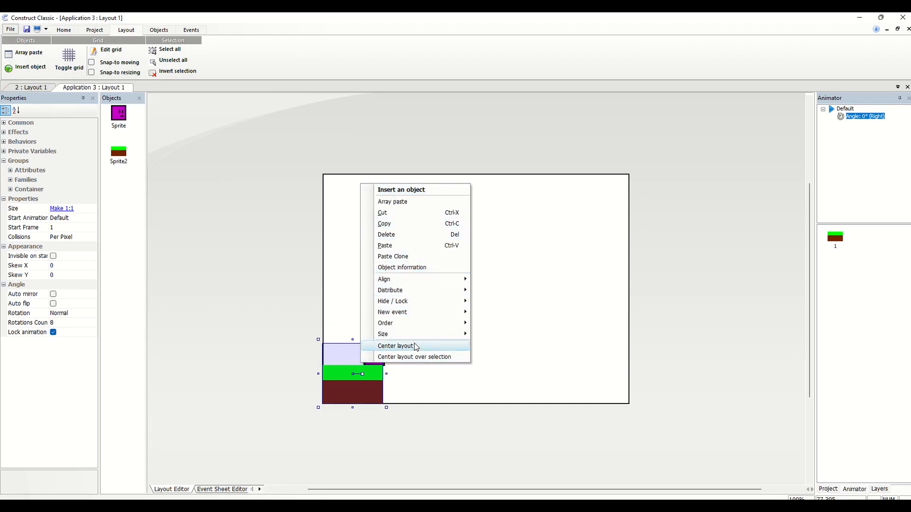
left_click(352, 388)
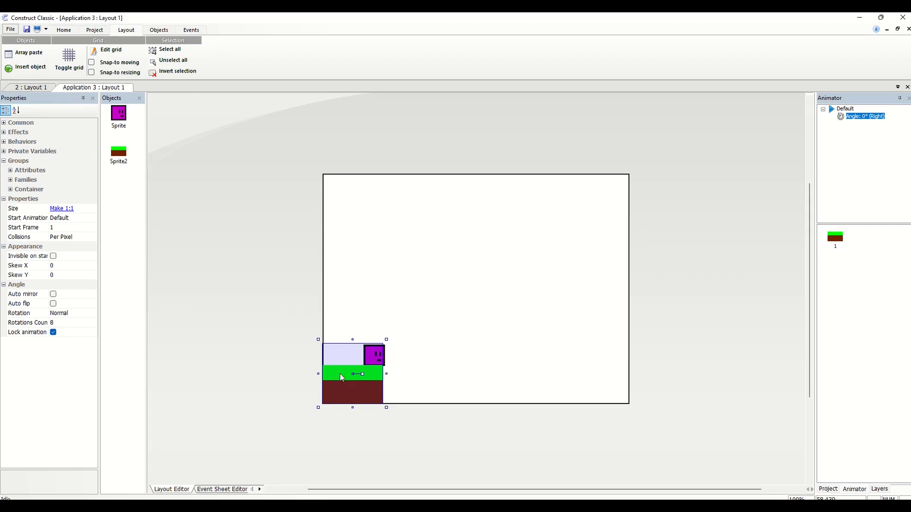
right_click(120, 154)
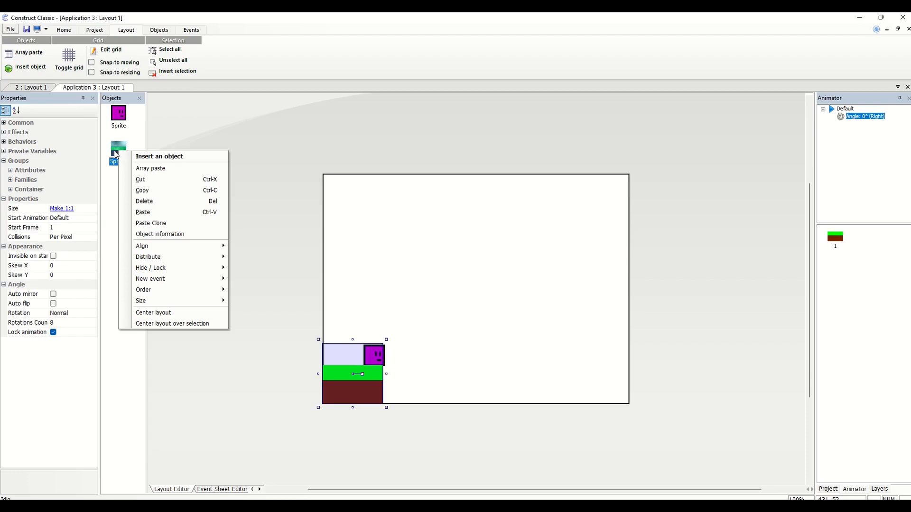
left_click(114, 151)
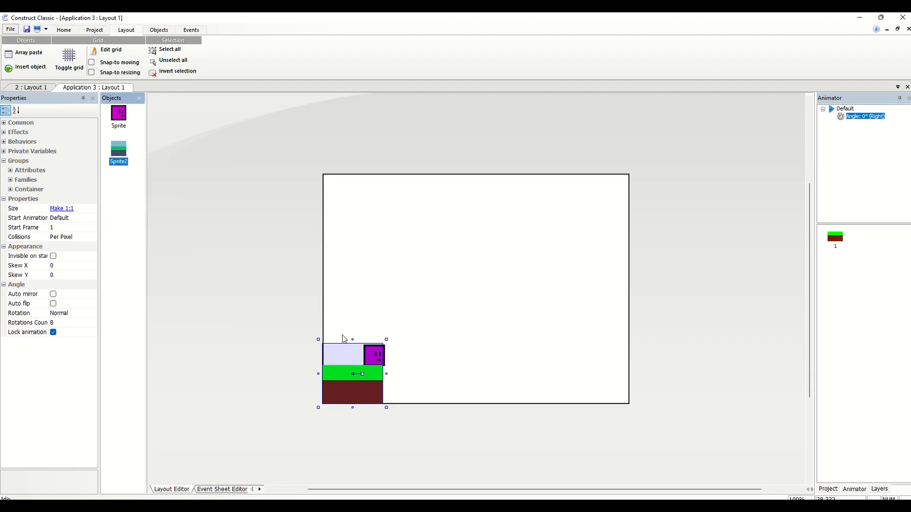
right_click(356, 400)
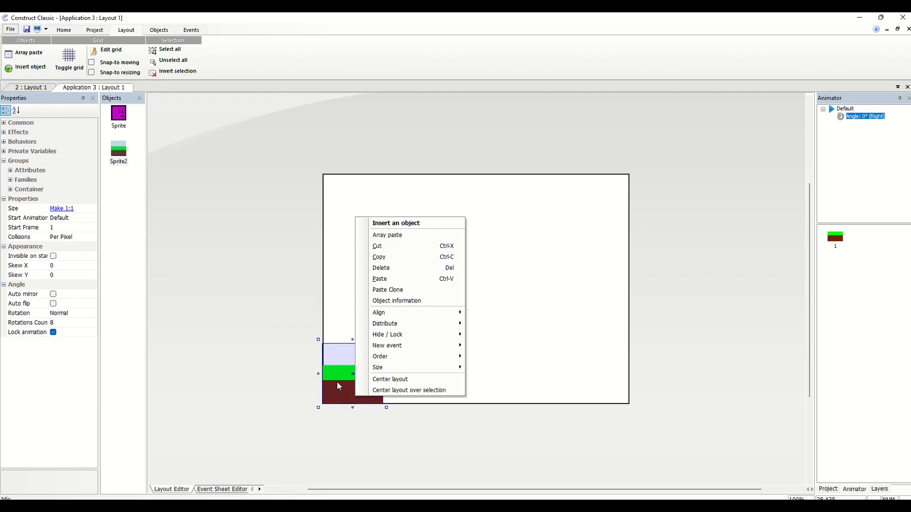
Crop the empty area off the ground sprite's picture, then close it and save the changes
double_click(337, 382)
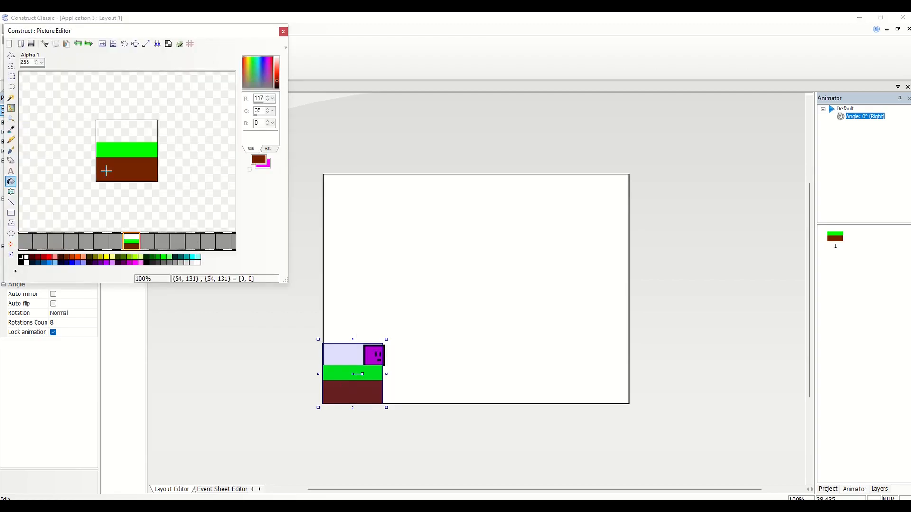
left_click(135, 45)
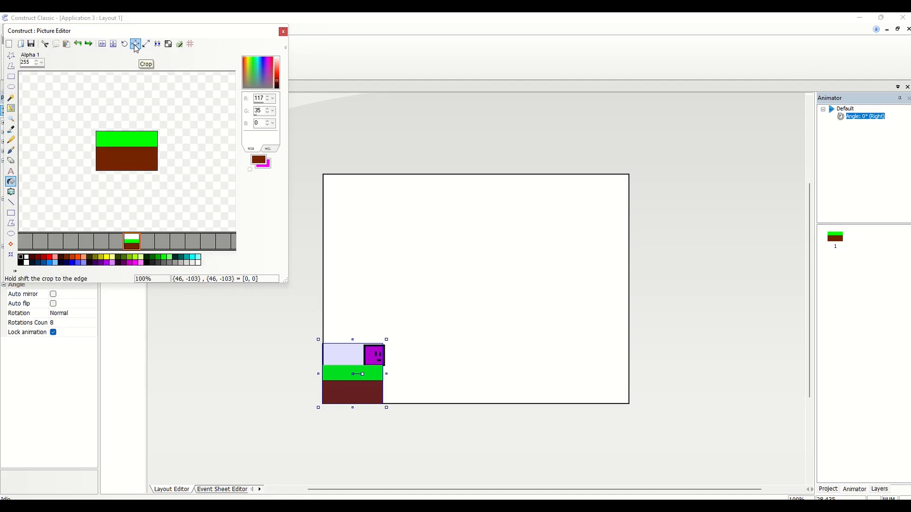
left_click(283, 32)
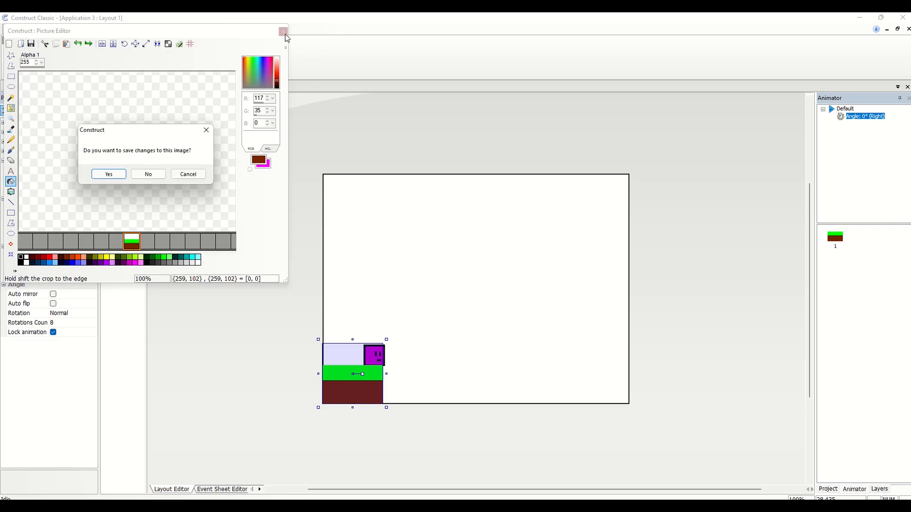
left_click(118, 178)
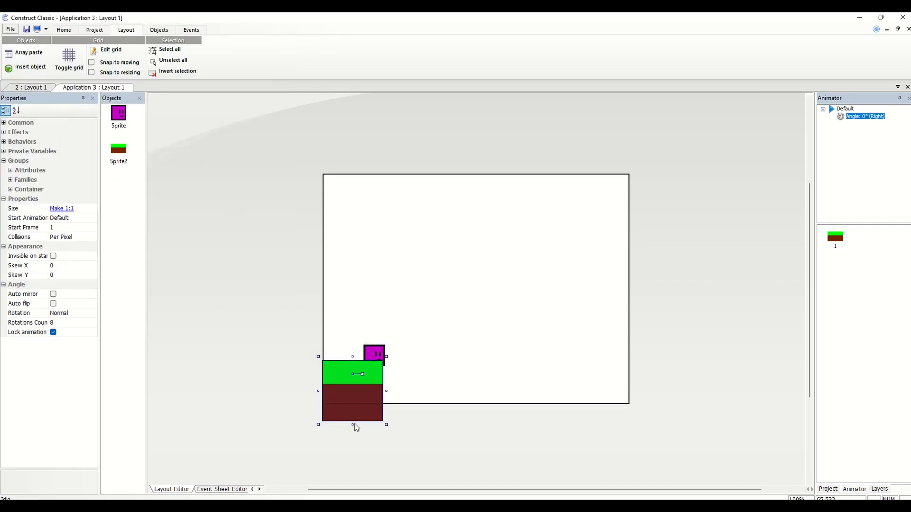
Shorten the ground sprite to end at the layout's bottom edge and stretch it across the full layout width
left_click_drag(353, 424, 353, 407)
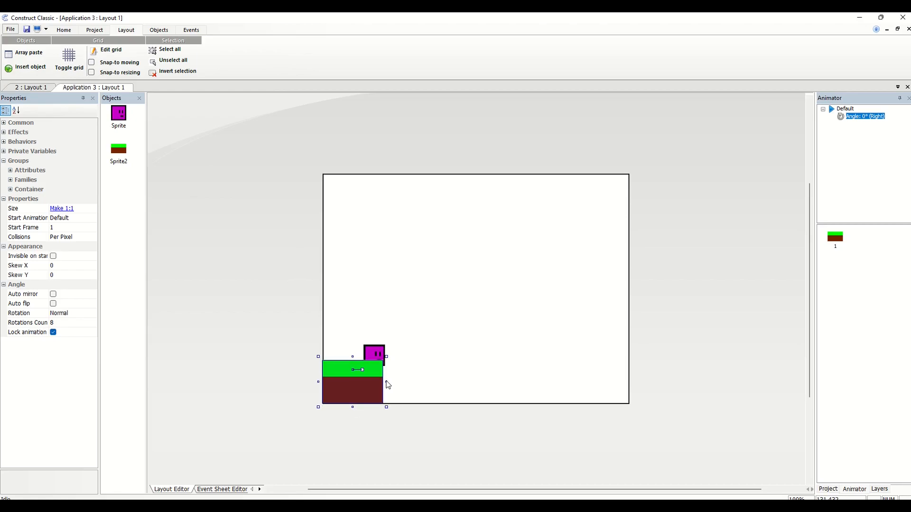
left_click_drag(387, 382, 631, 387)
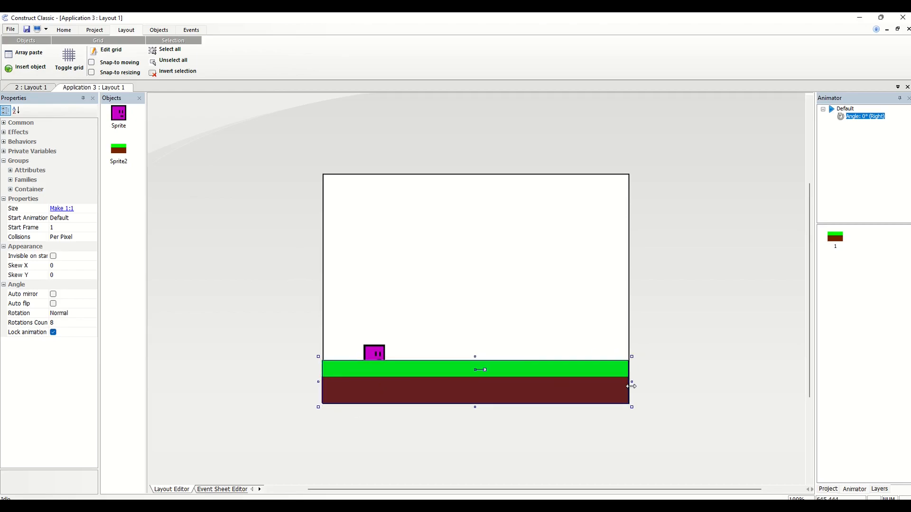
Move the purple player sprite slightly up and left so it sits just above the ground, keeping it selected
left_click_drag(382, 353, 371, 345)
right_click(371, 345)
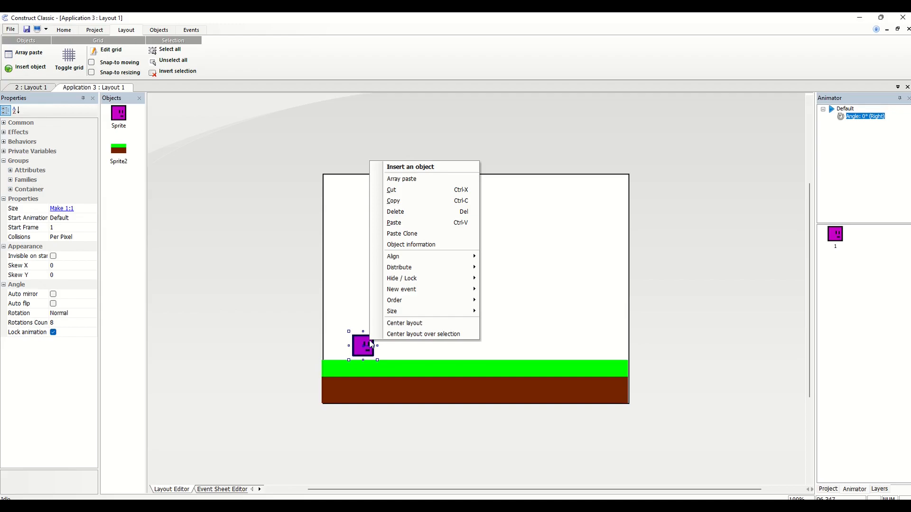
left_click(364, 342)
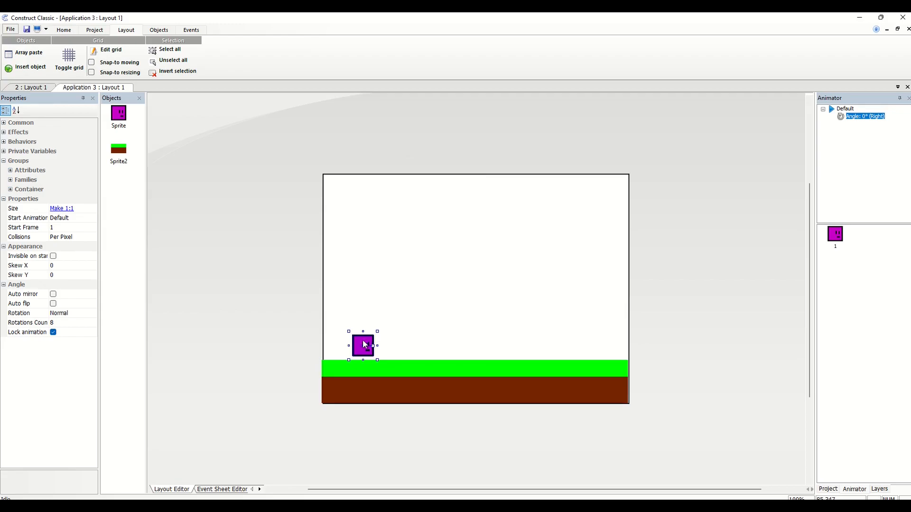
Look through the available behaviors and add the Platform behavior to the player sprite
left_click(152, 32)
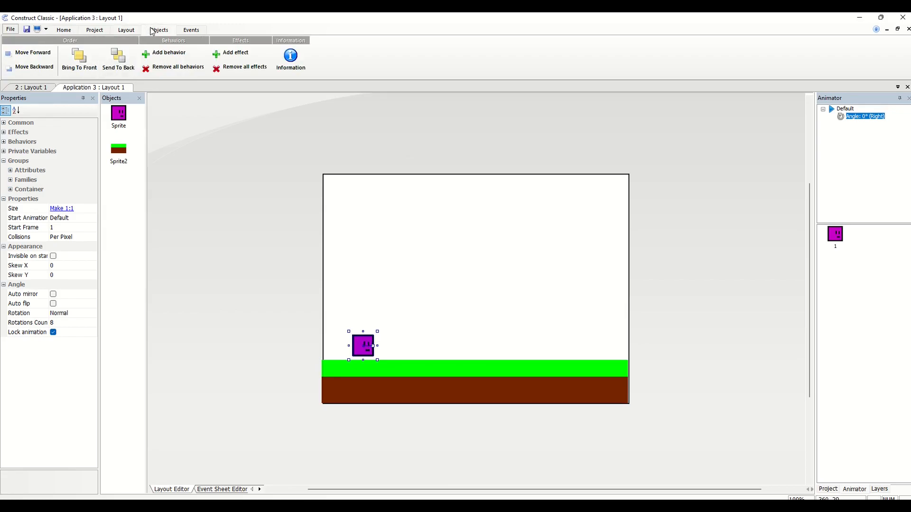
left_click(159, 56)
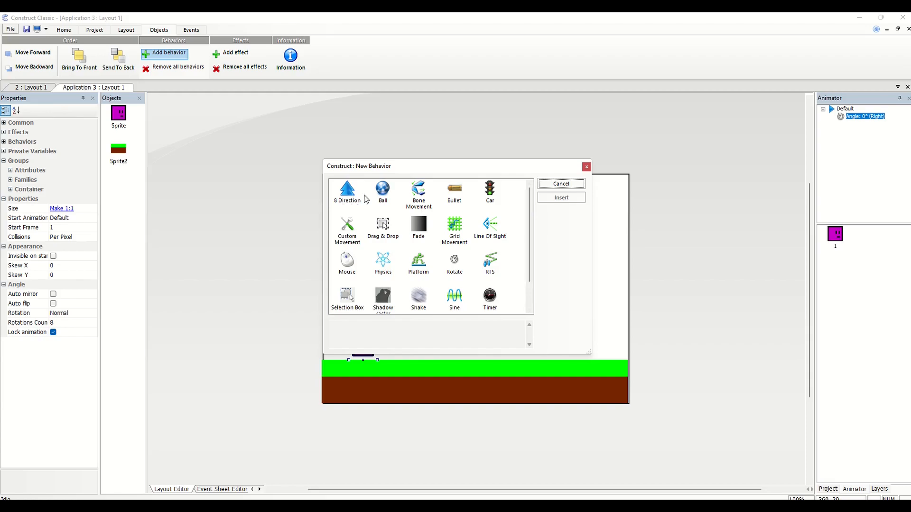
left_click(380, 196)
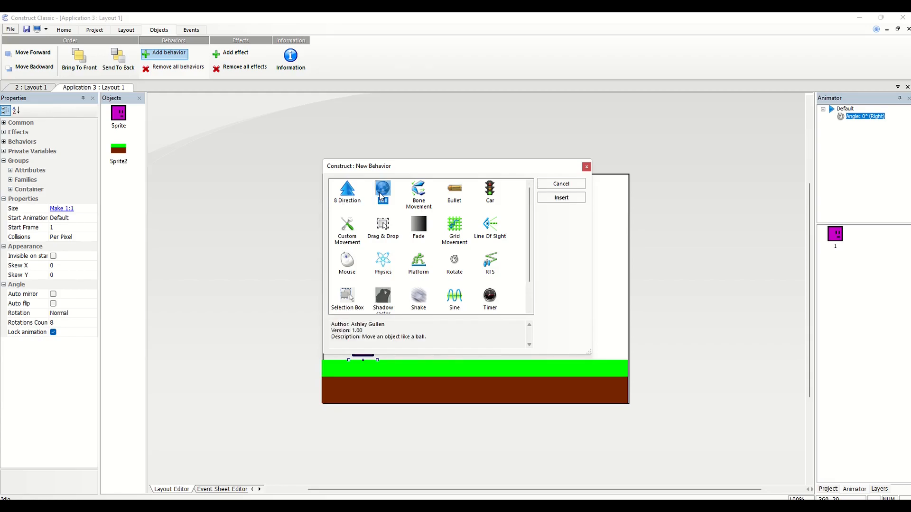
left_click(417, 196)
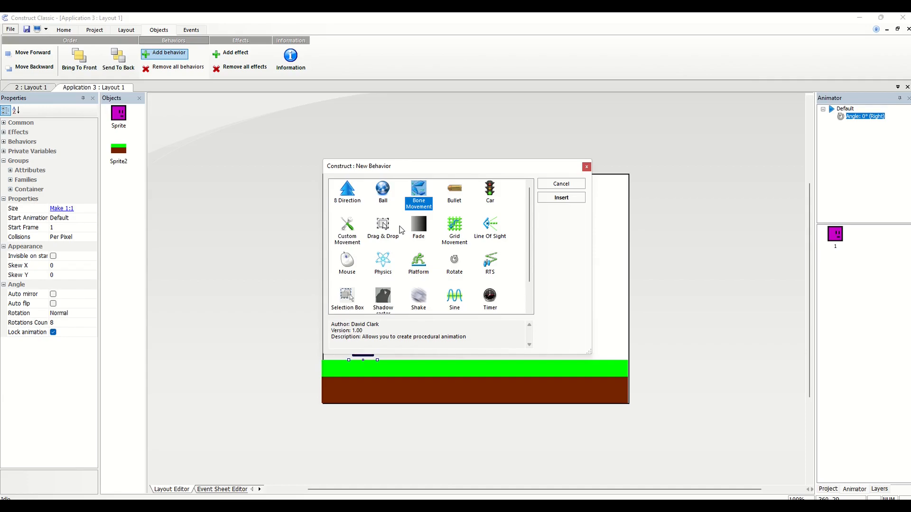
left_click_drag(528, 224, 531, 255)
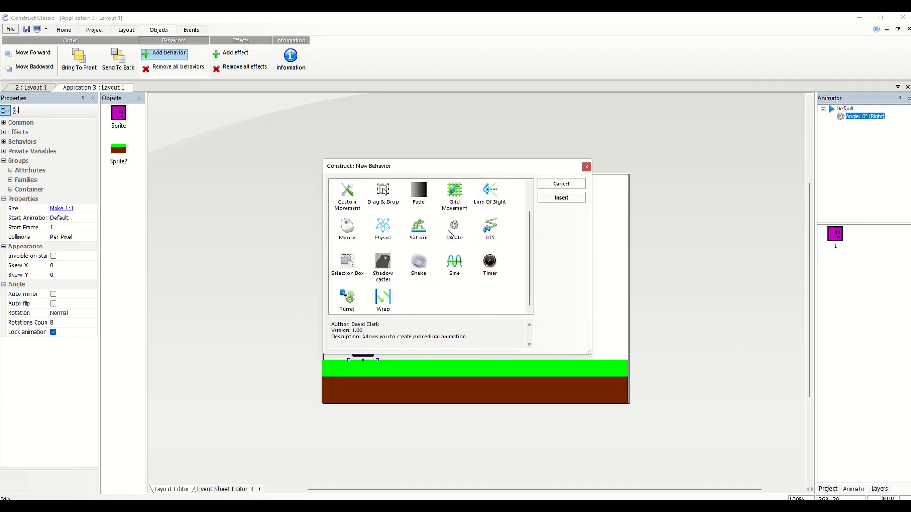
left_click(484, 227)
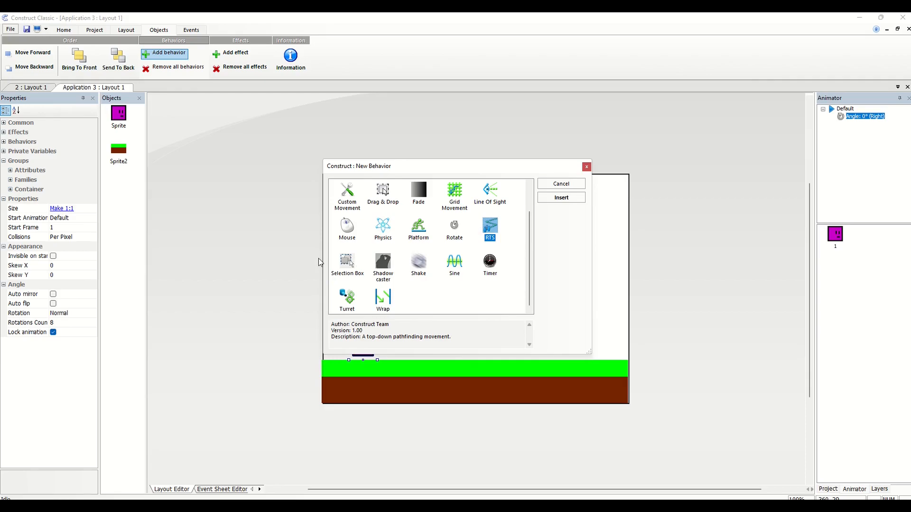
left_click(339, 258)
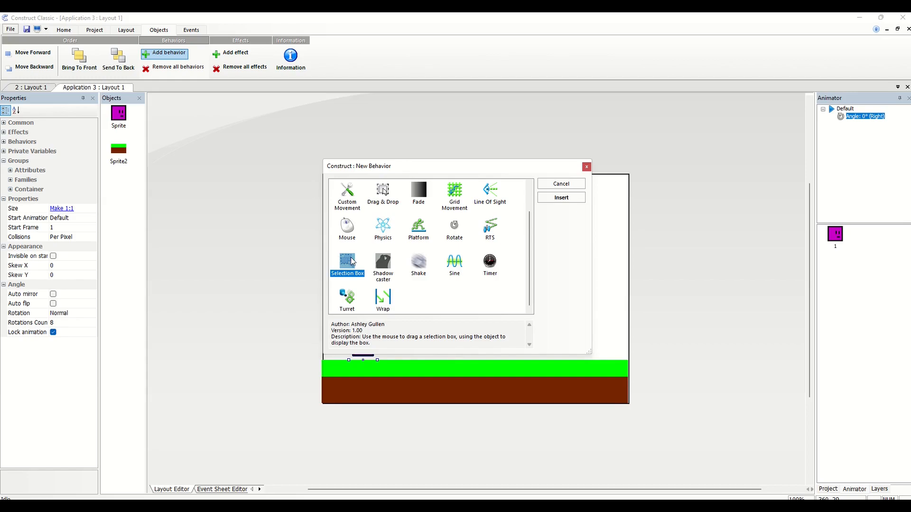
left_click(424, 265)
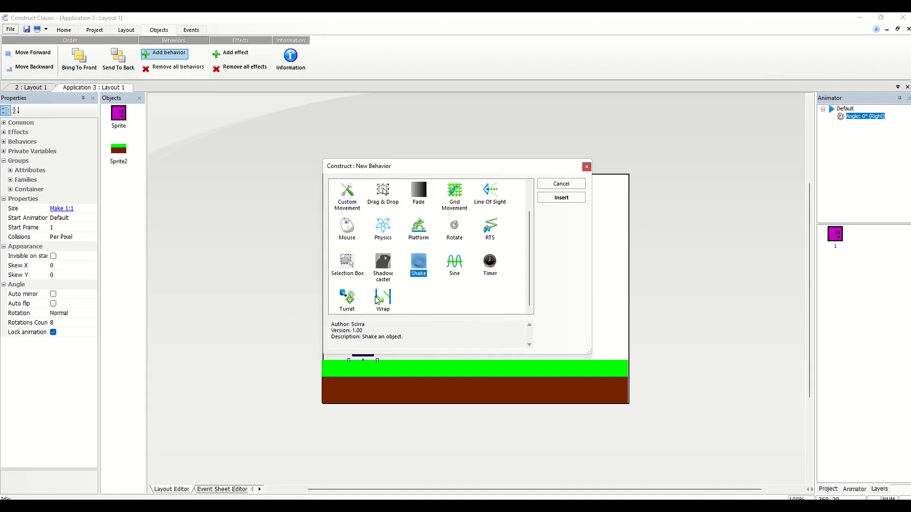
double_click(416, 229)
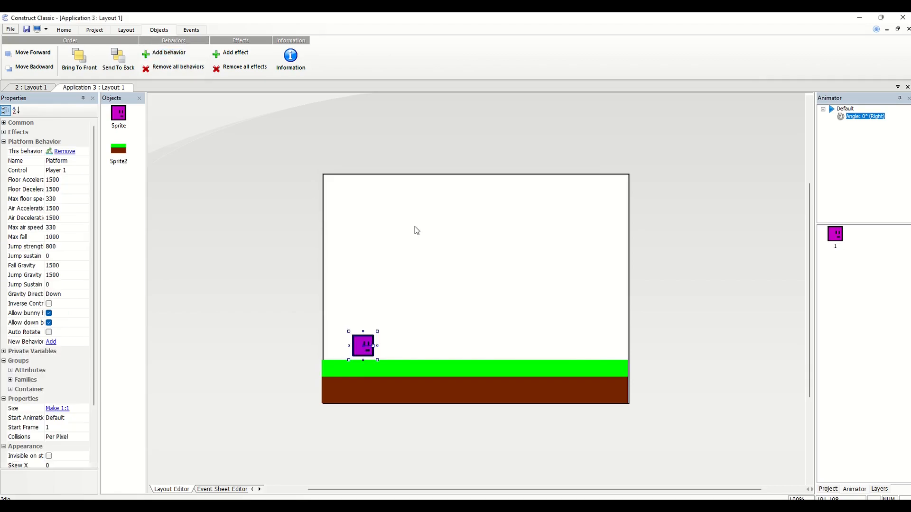
Select the ground sprite and look through the available behaviors without adding one
left_click(391, 388)
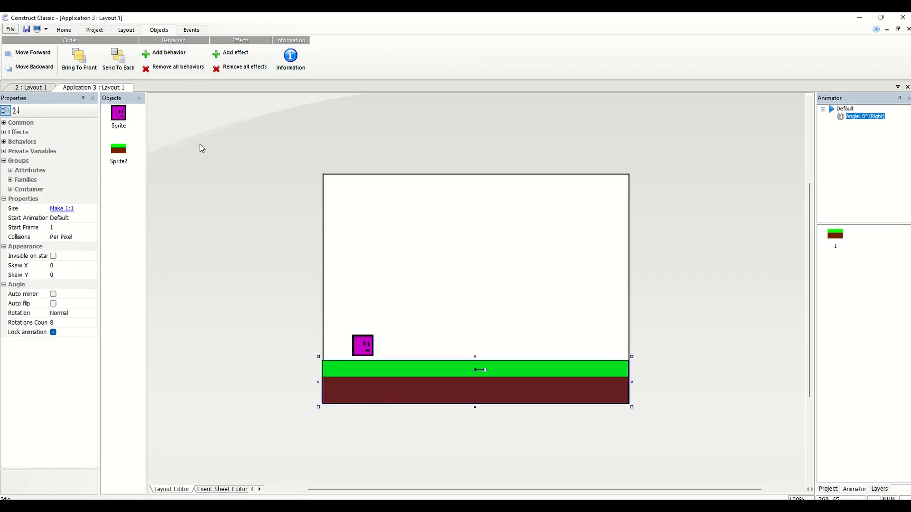
left_click(177, 58)
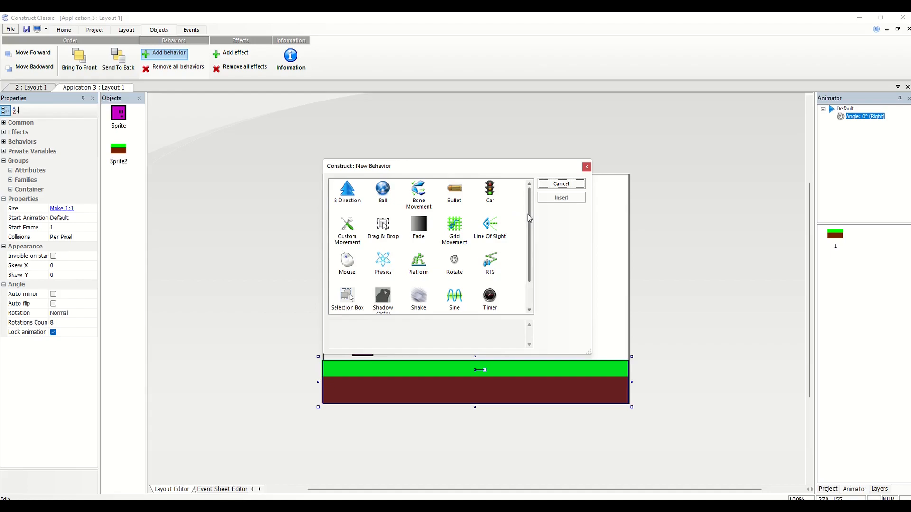
mouse_move(530, 218)
left_mouse_down()
mouse_move(530, 251)
mouse_move(530, 227)
left_mouse_up()
left_click(586, 168)
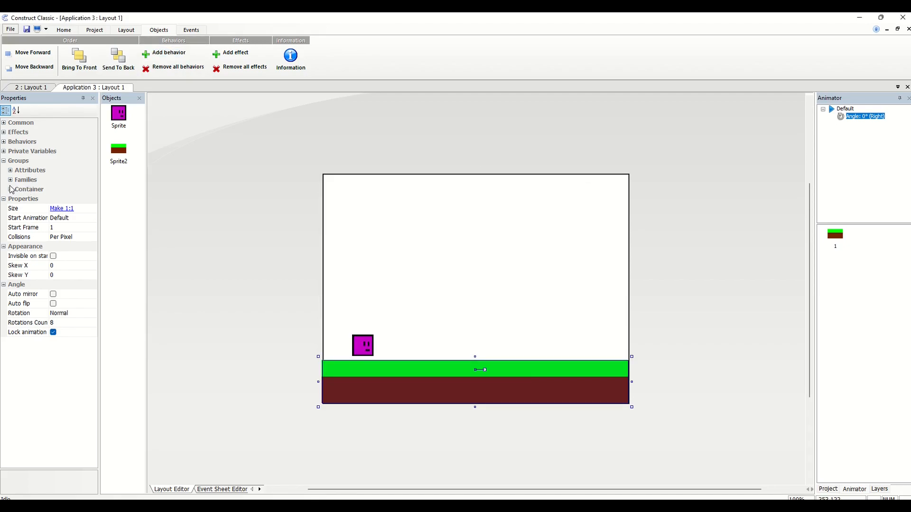
Enable the Solid attribute for the ground sprite and select its Platform attribute to show the description
left_click(4, 141)
left_click(4, 142)
left_click(3, 151)
left_click(3, 151)
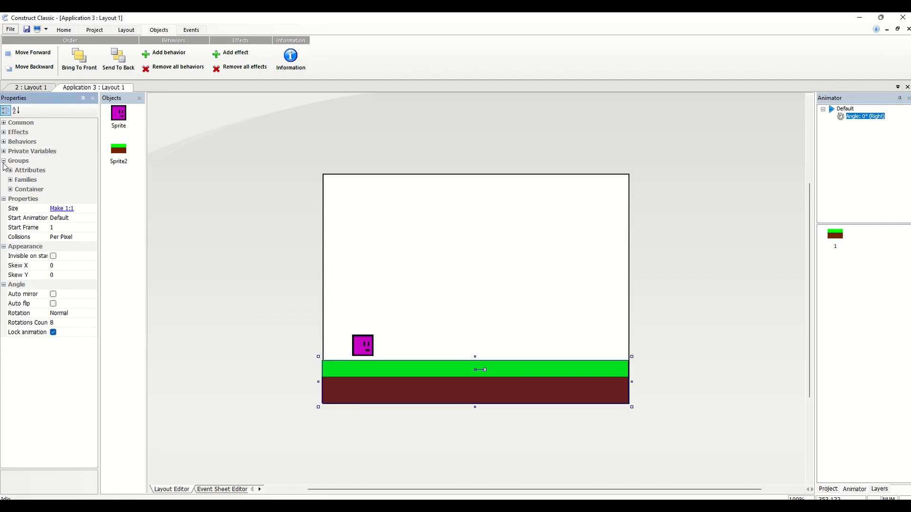
left_click(4, 160)
left_click(3, 162)
left_click(10, 171)
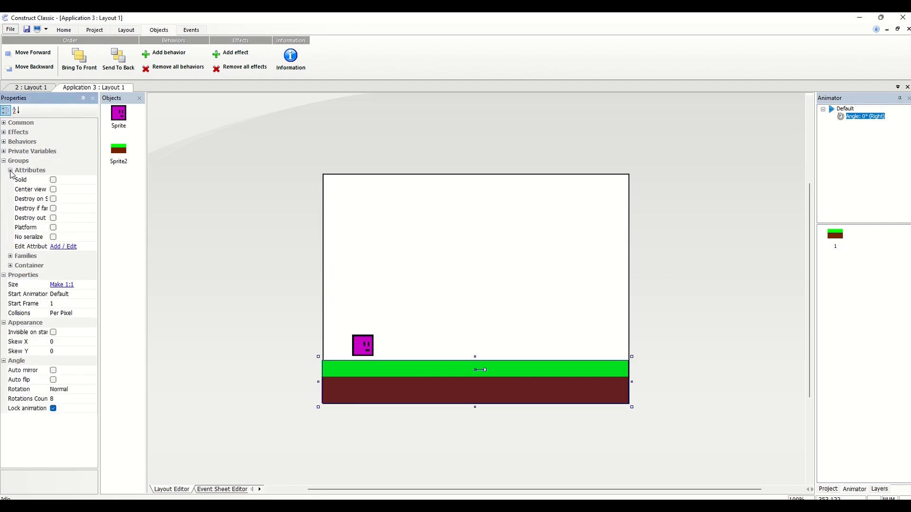
left_click(53, 180)
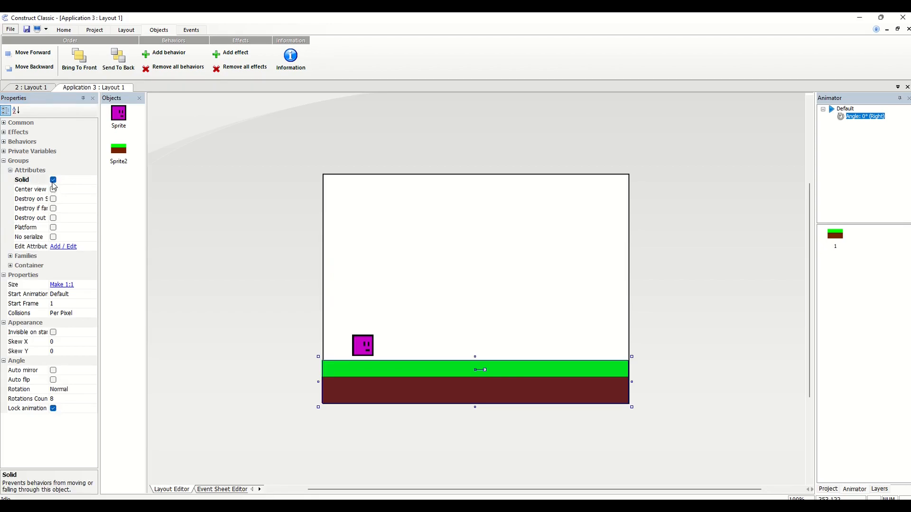
left_click(33, 232)
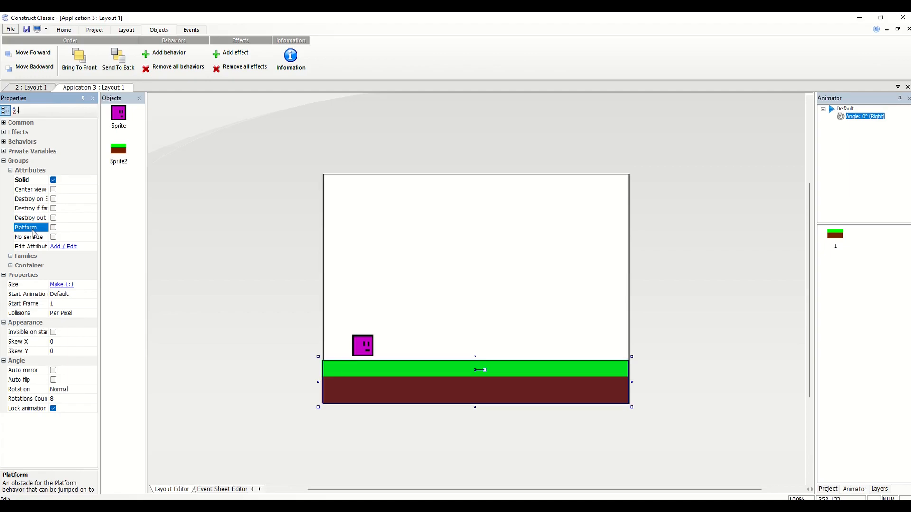
Enable the Platform attribute for the ground sprite and select the purple player sprite
left_click(53, 228)
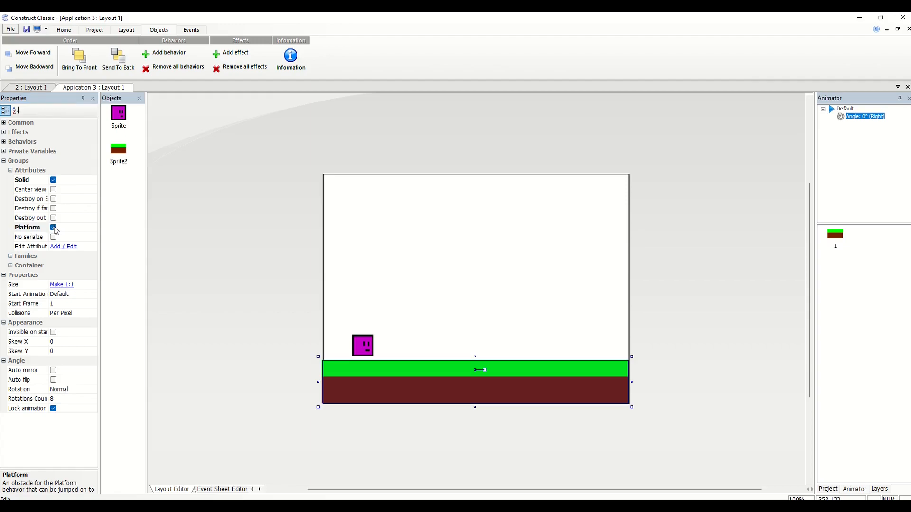
left_click(358, 350)
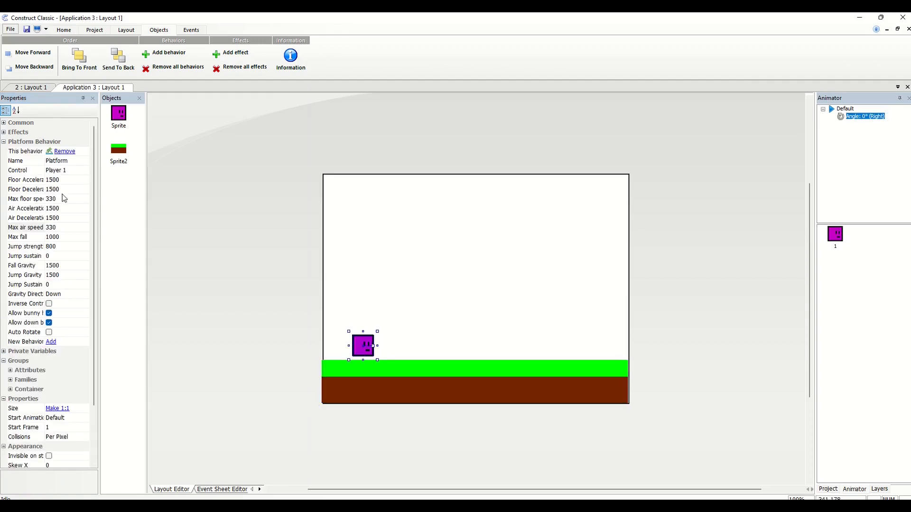
scroll(92, 203, "down", 1)
left_click(49, 342)
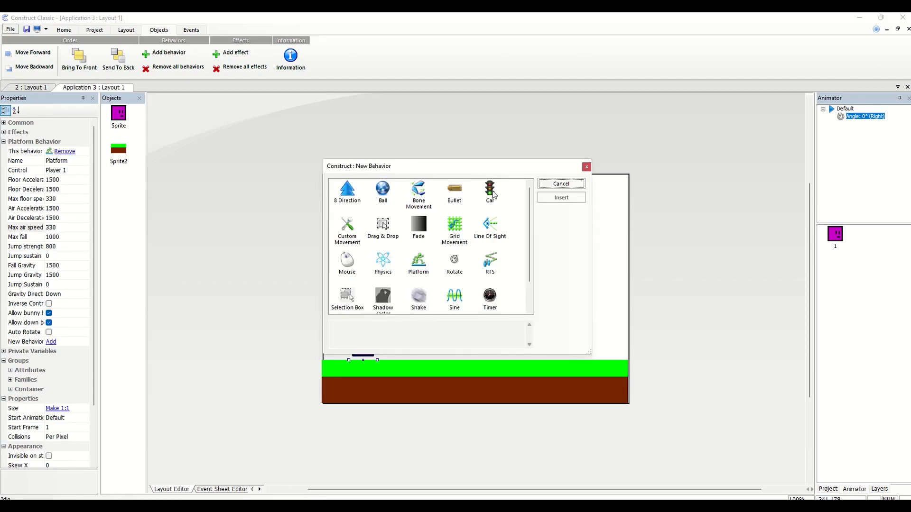
left_click(586, 166)
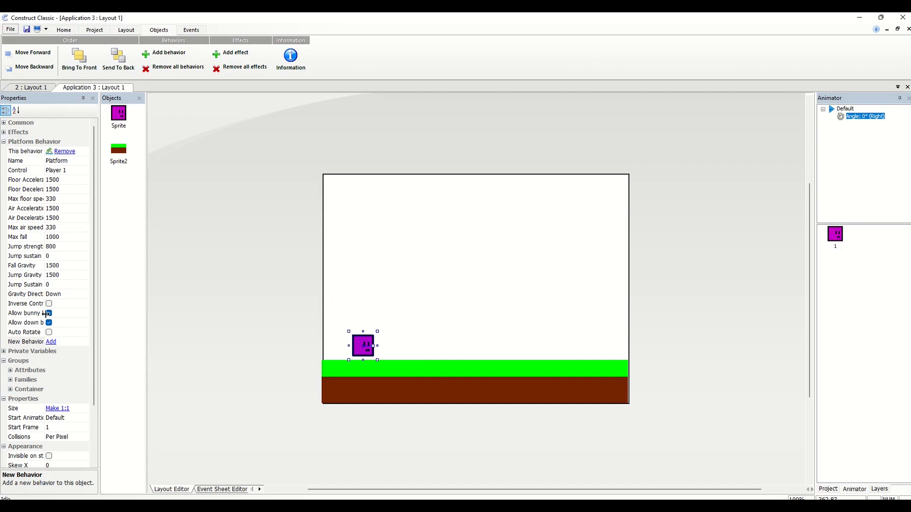
Widen the property list and examine the player's Allow down button, Gravity Direction and Control options in its Platform behavior
left_click_drag(44, 313, 120, 315)
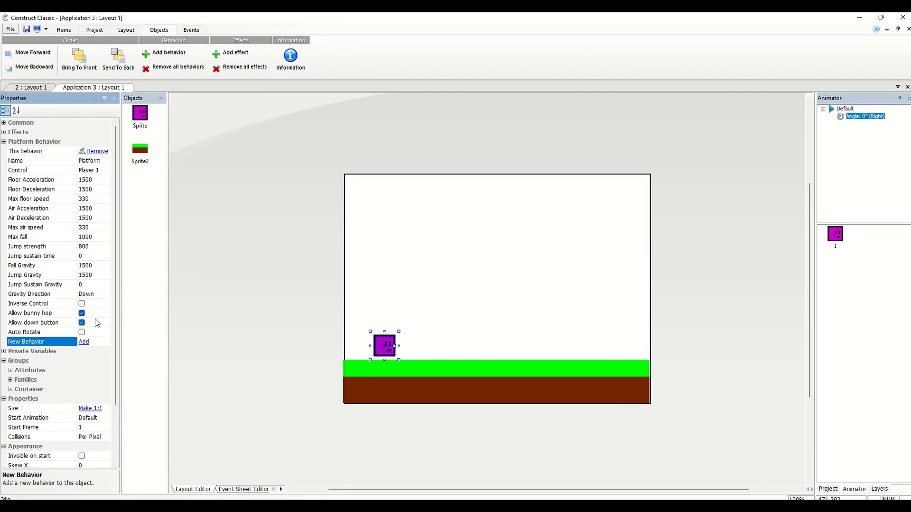
left_click(48, 323)
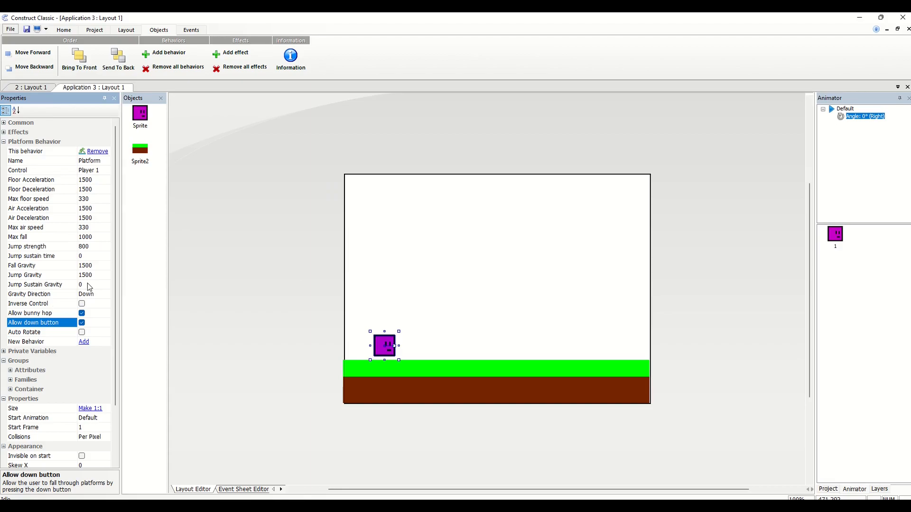
left_click(94, 295)
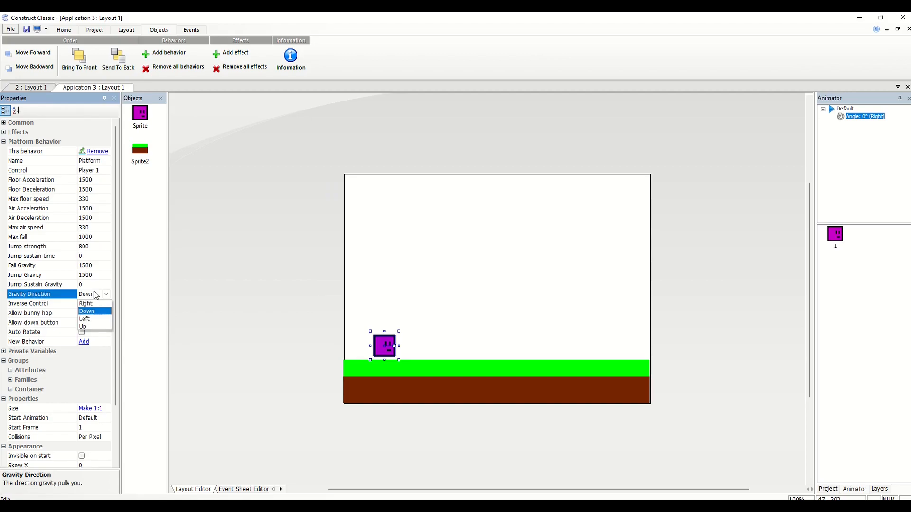
left_click(94, 295)
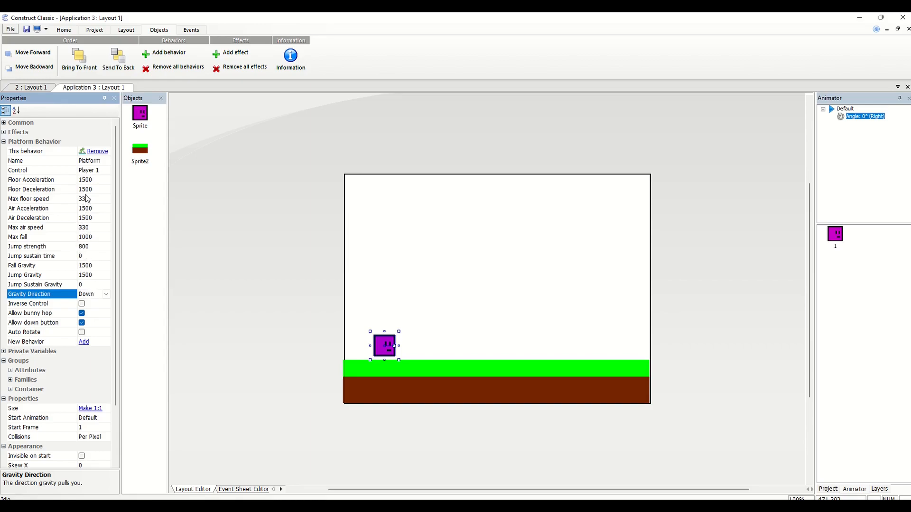
left_click(88, 172)
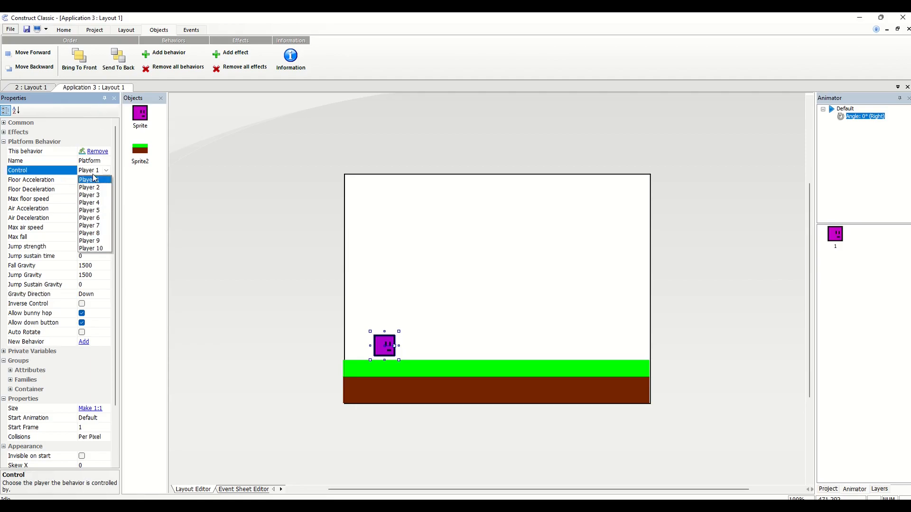
left_click(94, 178)
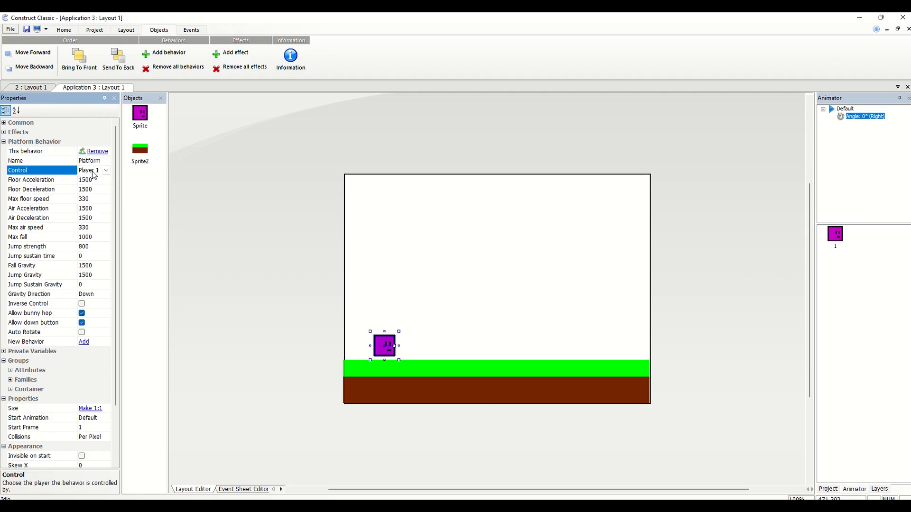
Collapse the Platform behavior settings and enable the Destroy out of screen attribute for the player sprite
left_click(5, 142)
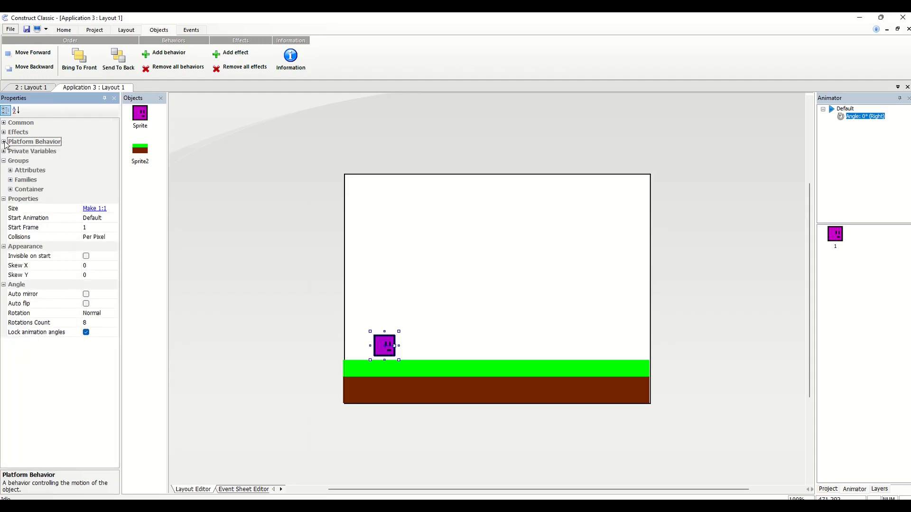
left_click(12, 172)
left_click(11, 171)
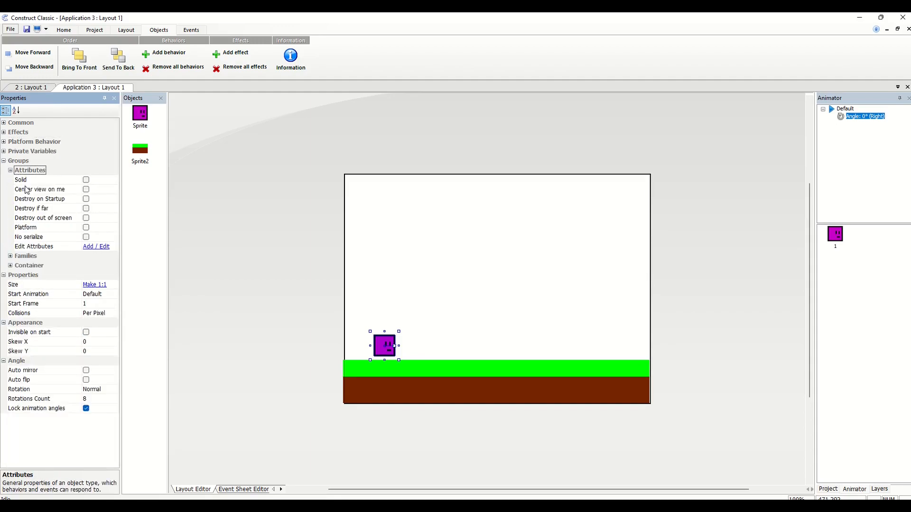
left_click(86, 219)
left_click(86, 218)
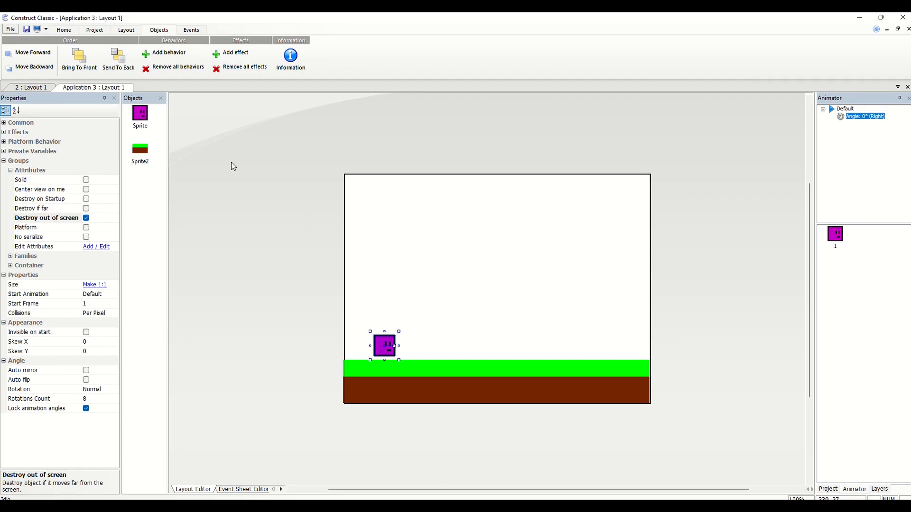
Run a preview of the current layout and dismiss the AVG scan notice for Temp2.exe
left_click(94, 31)
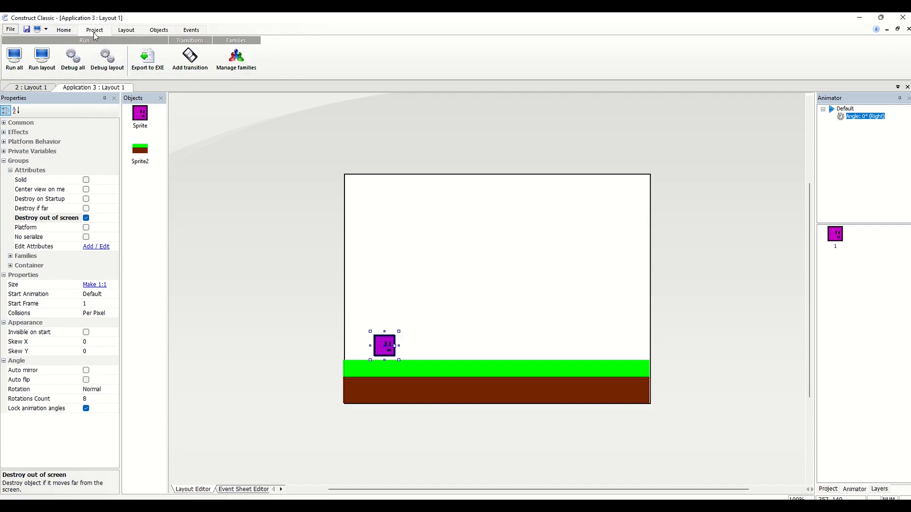
left_click(41, 59)
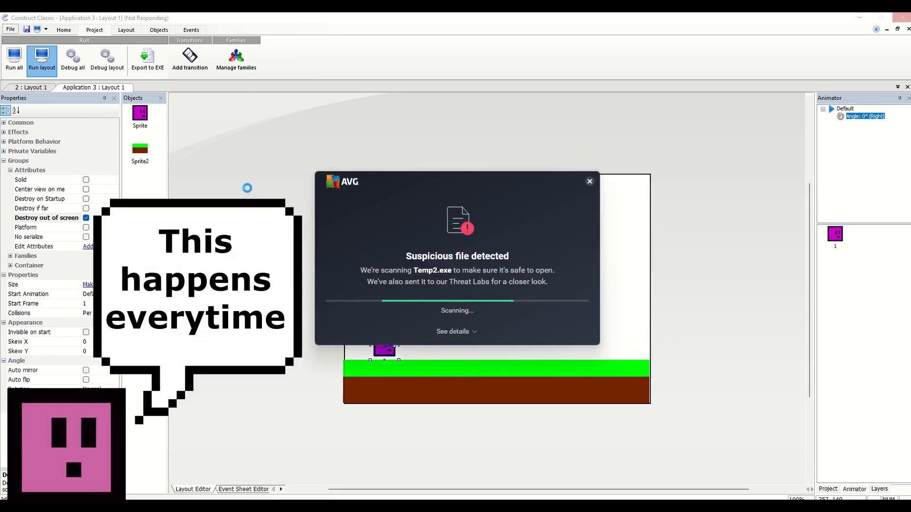
left_click(588, 183)
left_click(544, 307)
left_click(535, 311)
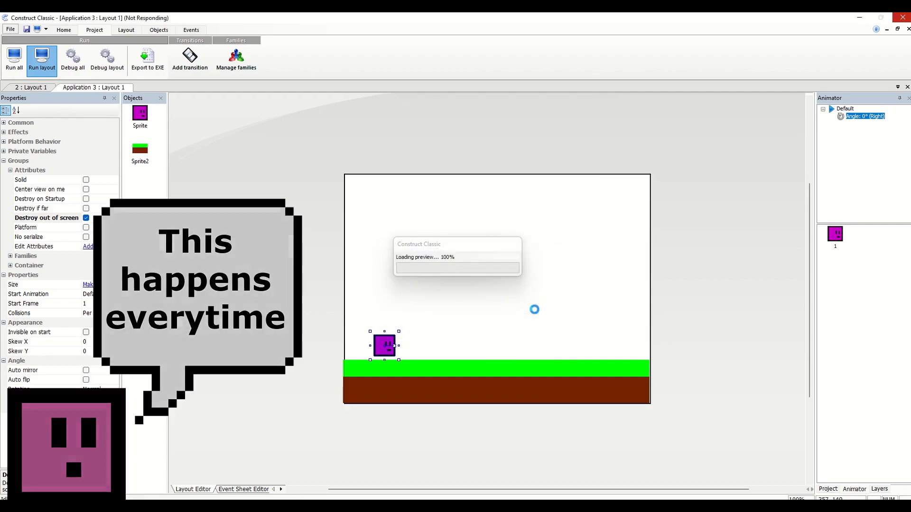
Test the player's movement by moving it back and forth along the ground, and close the preview
key("Right")
key("Left")
key("Right")
key("Right")
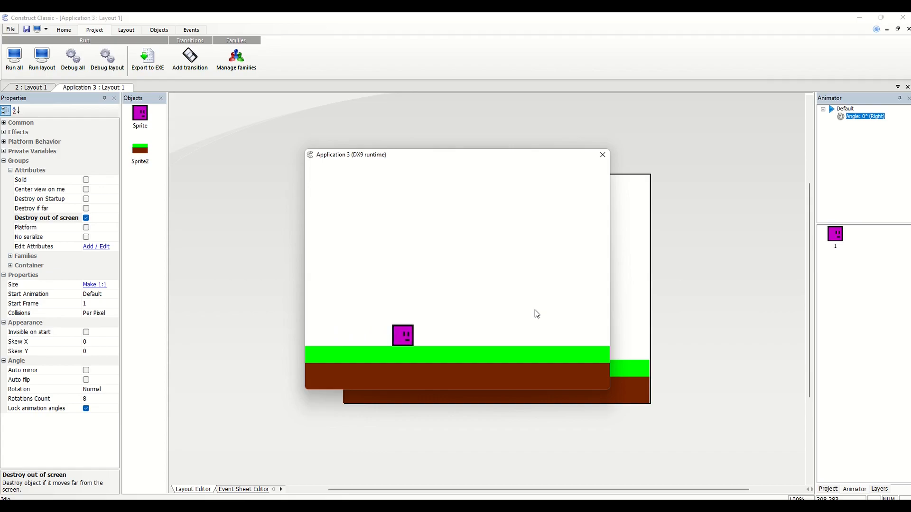
key("Left")
key("Right")
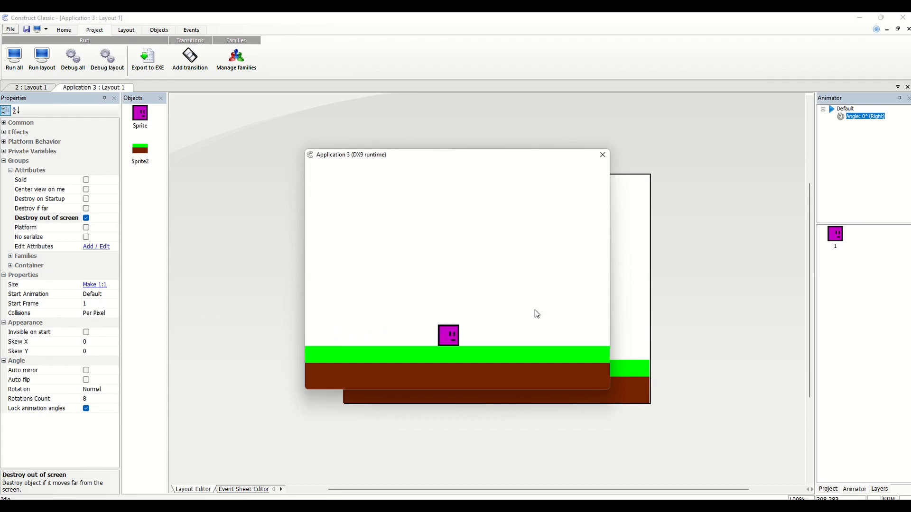
key("Left")
key("Right")
key("Right")
key("Left")
key("Right")
key("Left")
key("Left")
key("Right")
key("Left")
key("Right")
key("Left")
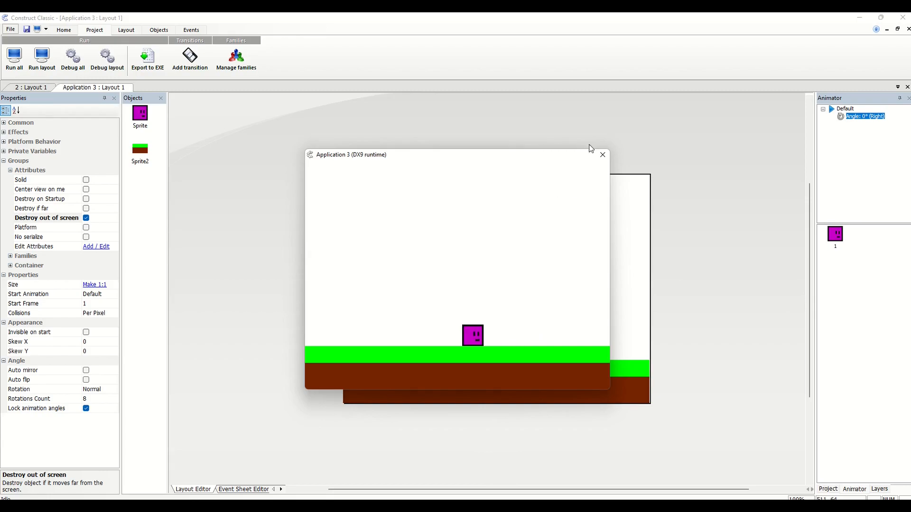
left_click(603, 155)
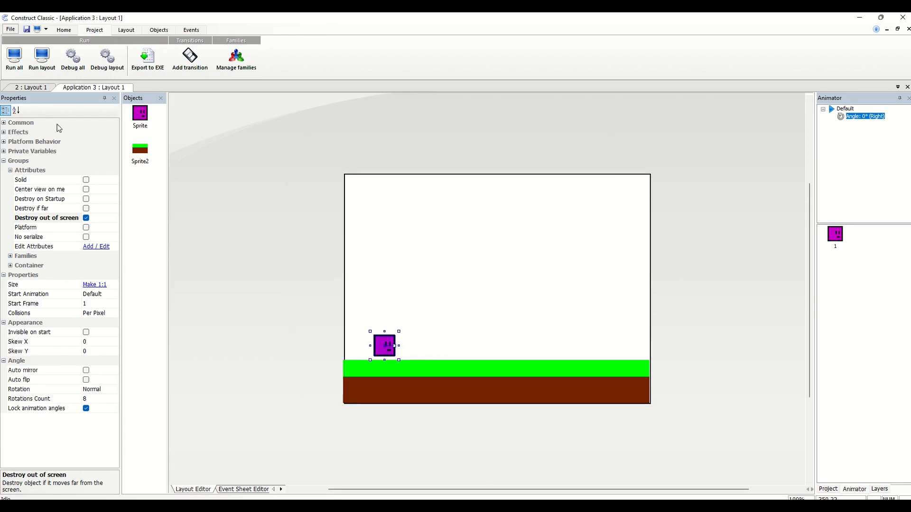
Review the player's Platform behavior settings and read the Auto Rotate description, leaving that option off
left_click(4, 141)
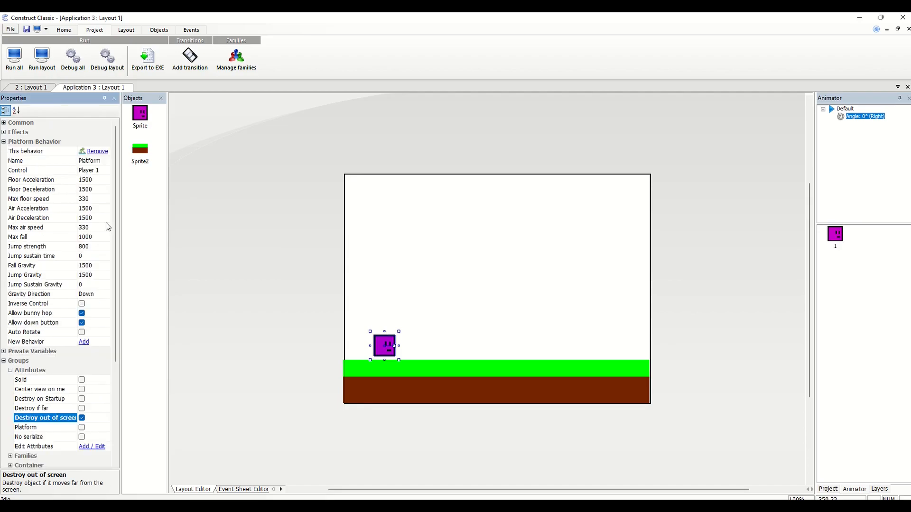
left_click_drag(115, 221, 115, 226)
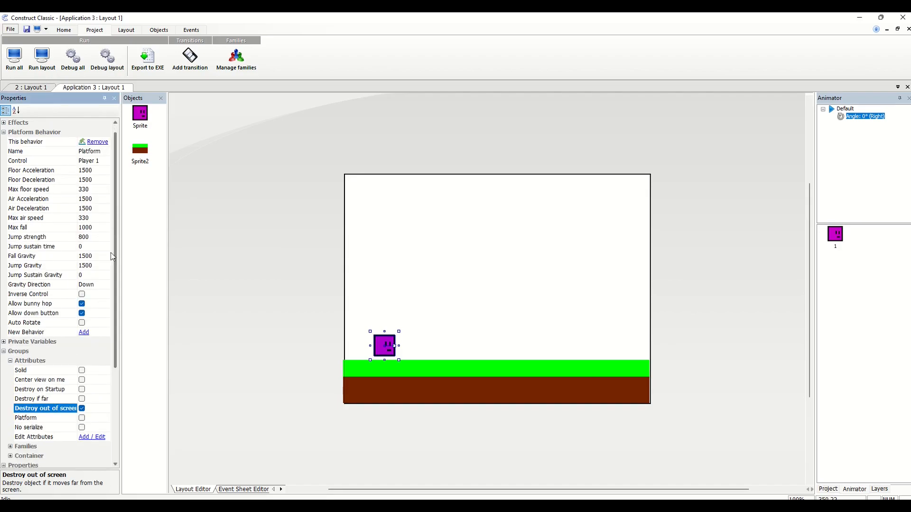
left_click(82, 323)
left_click(83, 323)
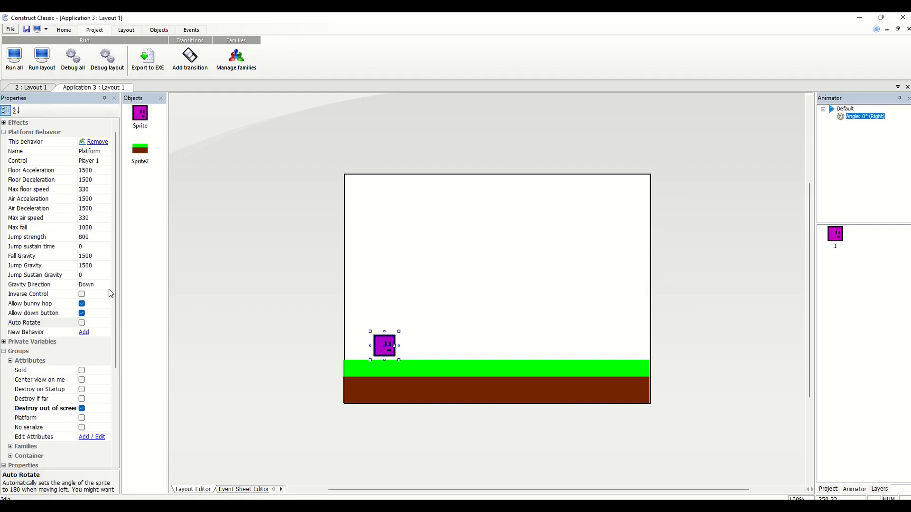
left_click_drag(114, 285, 113, 275)
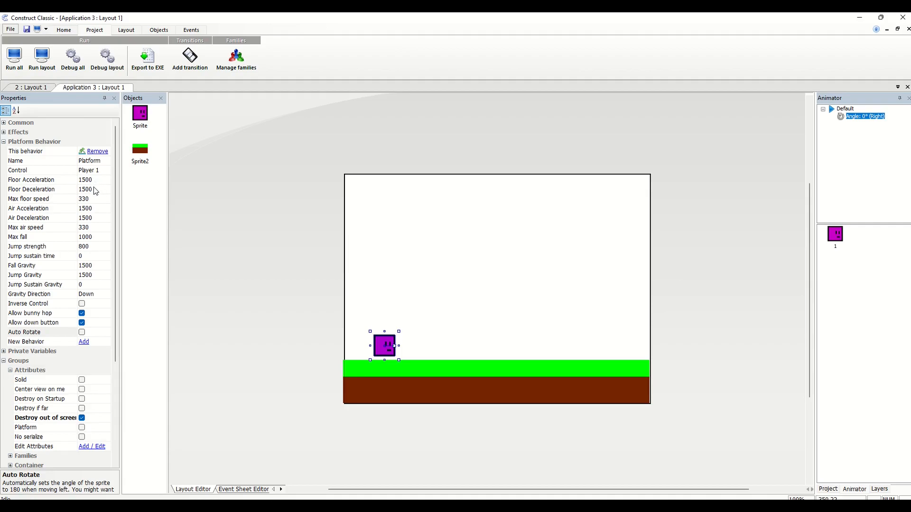
Insert a mouse and keyboard object into the layout
left_click(245, 196)
right_click(246, 196)
left_click(255, 202)
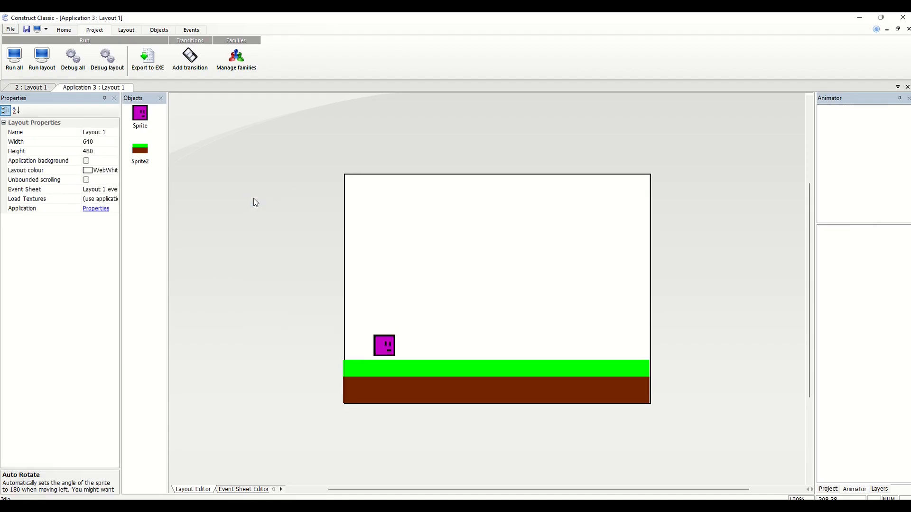
double_click(350, 199)
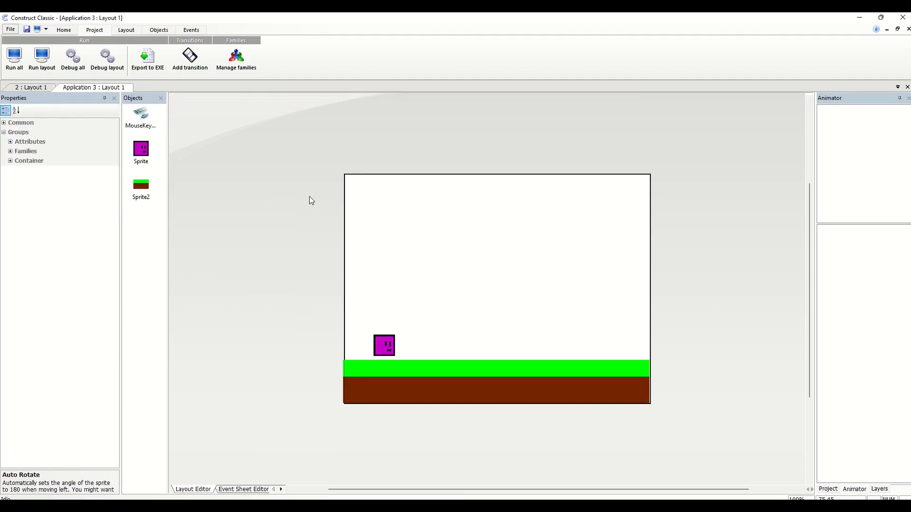
Look for a way to add an event, checking the event commands, the other open layout and the file commands
left_click(187, 32)
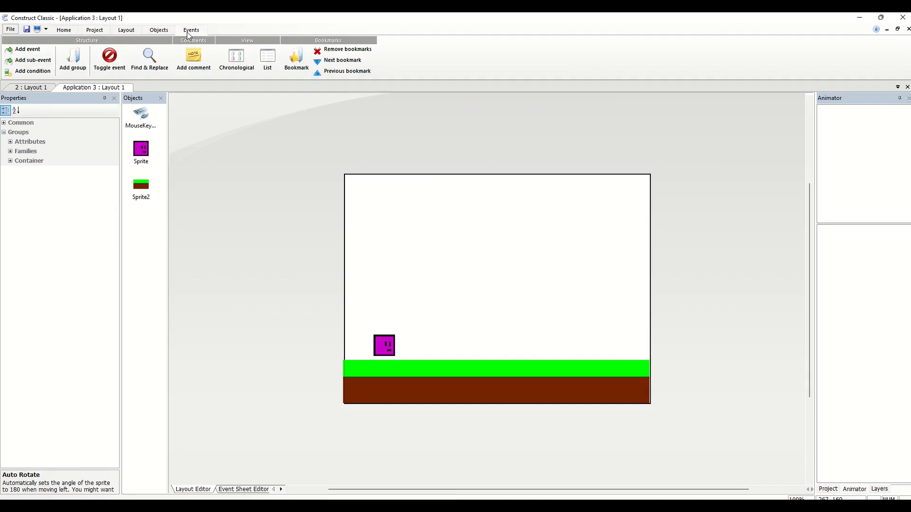
left_click(40, 52)
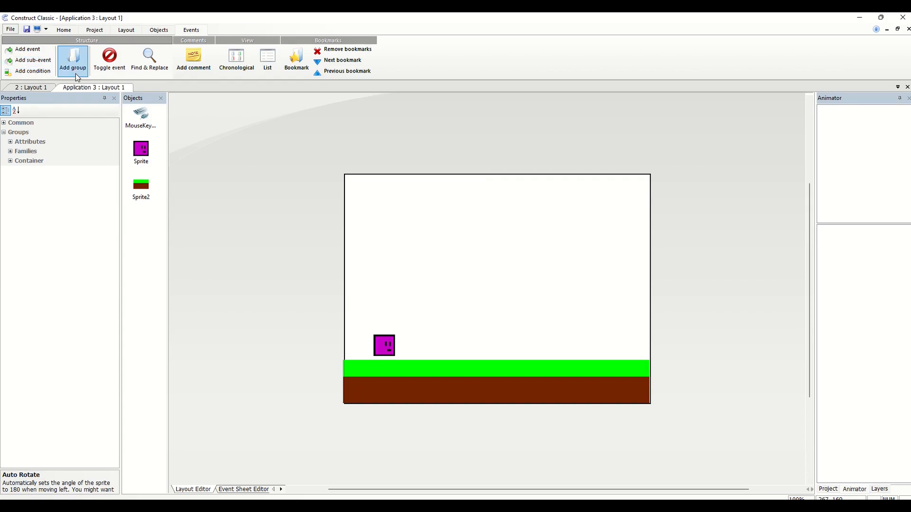
left_click(42, 89)
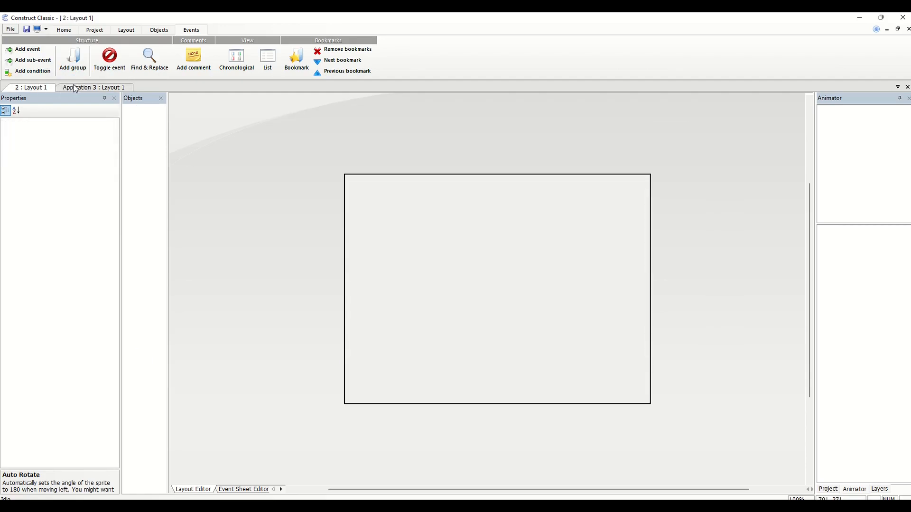
left_click(81, 88)
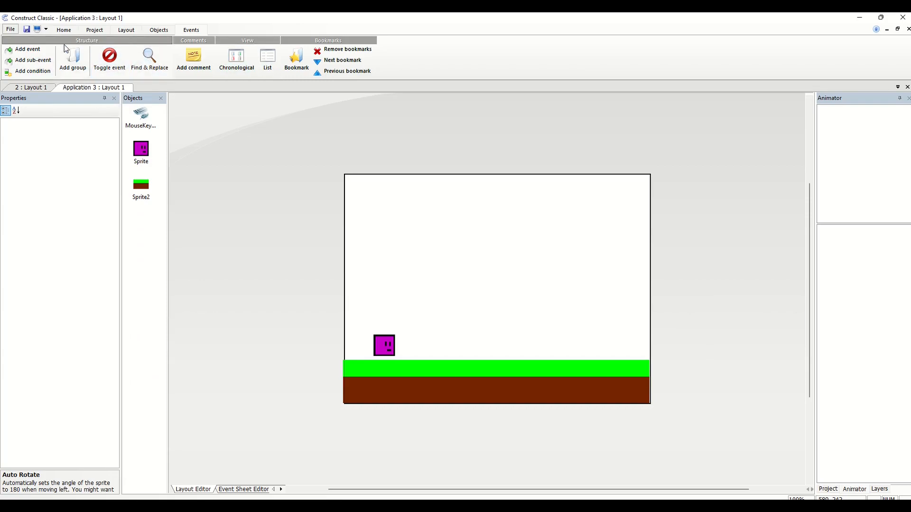
left_click(10, 30)
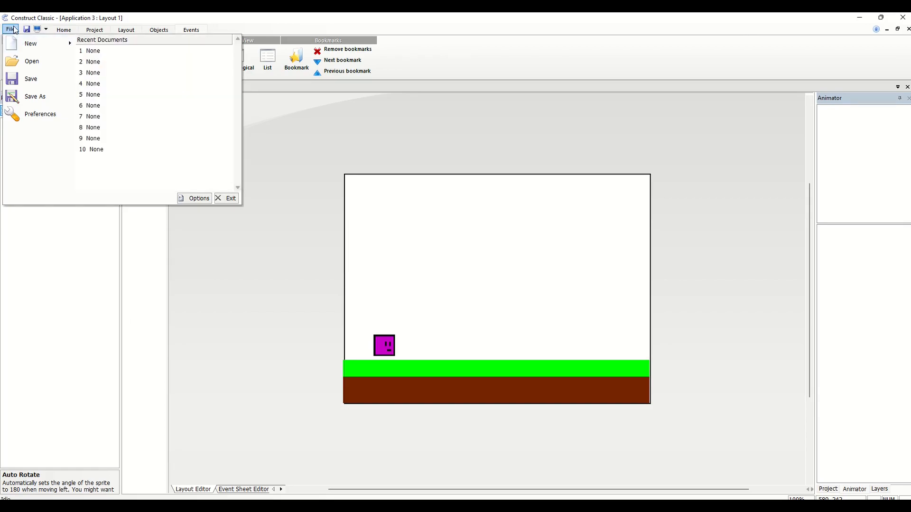
left_click(278, 119)
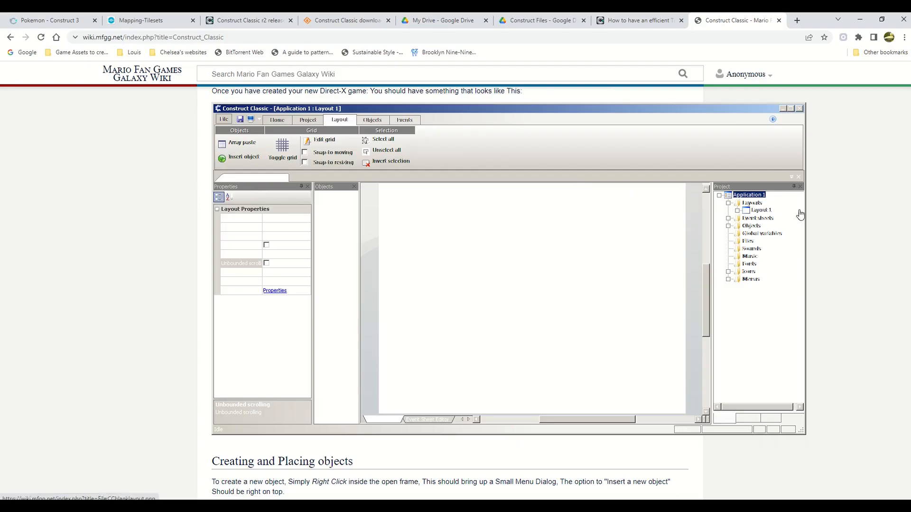
Read the Construct Classic tutorial on the Mario Fan Games Galaxy Wiki to find how to reach the Event Sheet Editor
scroll(896, 203, "down", 3)
scroll(896, 203, "down", 15)
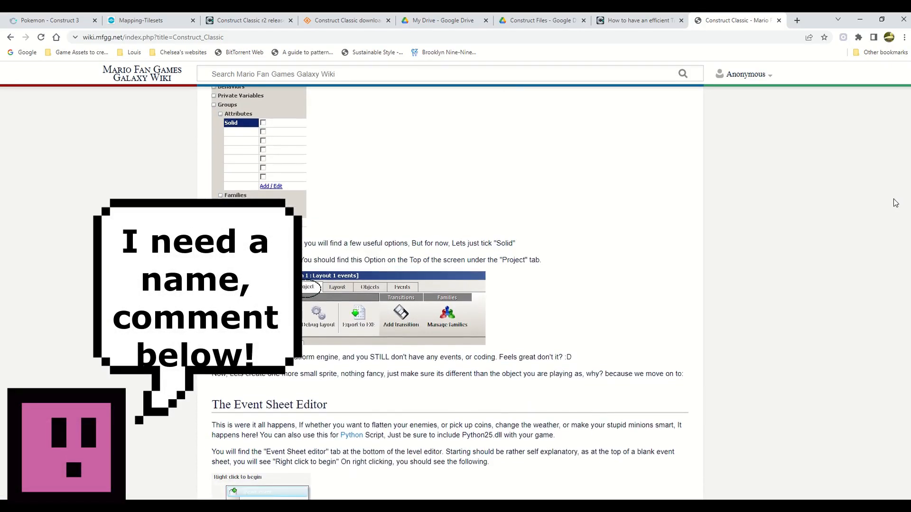
scroll(895, 203, "down", 7)
scroll(896, 203, "up", 9)
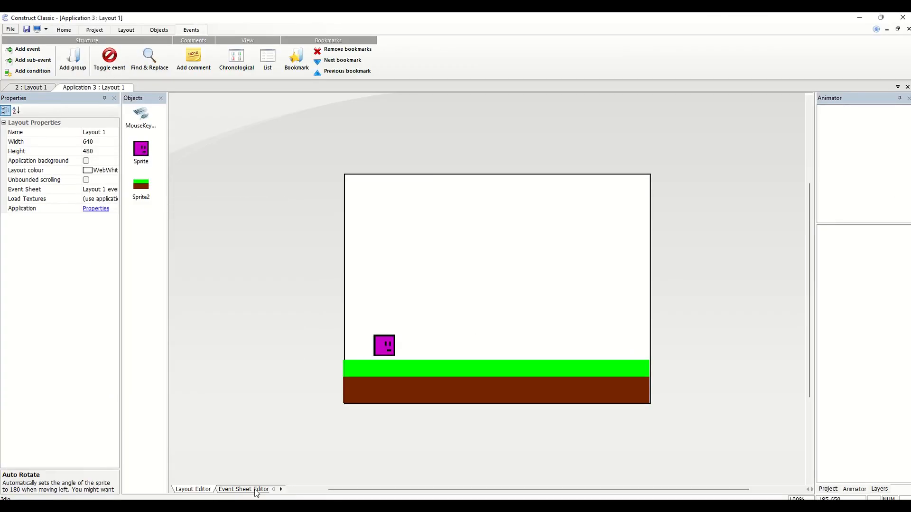
Return to Construct Classic and open the blank Event Sheet Editor for Layout 1
left_click(244, 489)
left_click(197, 492)
left_click(228, 490)
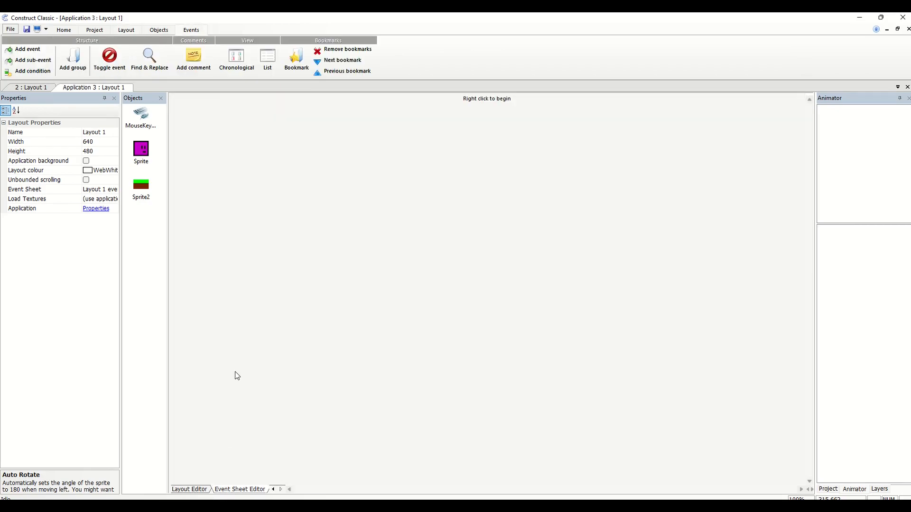
Insert an event in the event sheet with the MouseKeyboard condition On key pressed, using the Space key
right_click(280, 171)
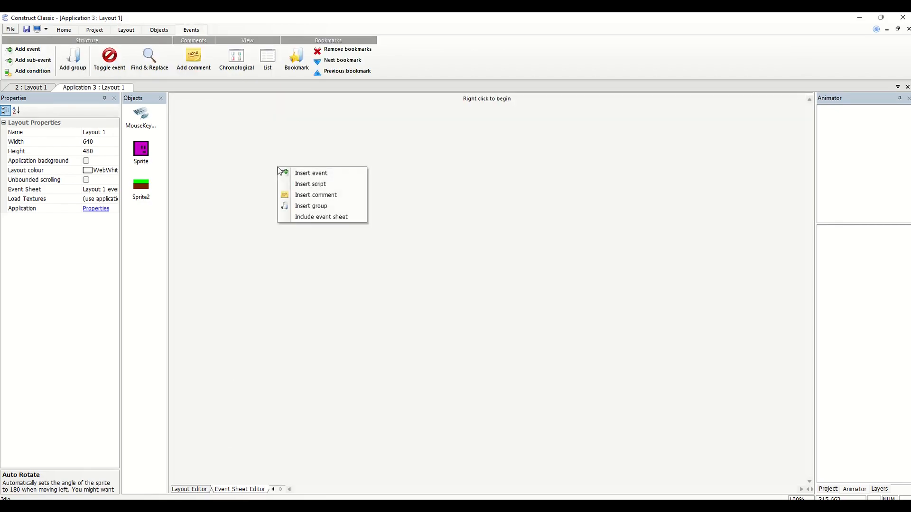
left_click(298, 172)
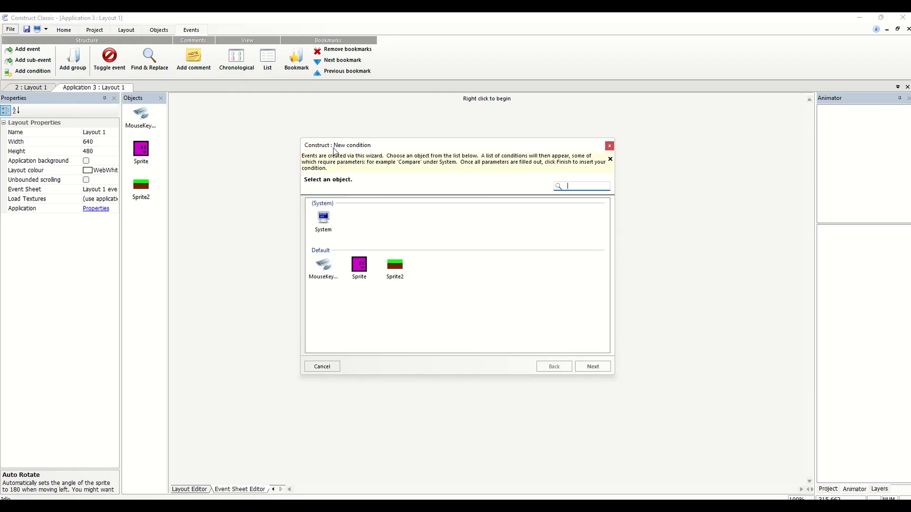
left_click(323, 267)
double_click(323, 267)
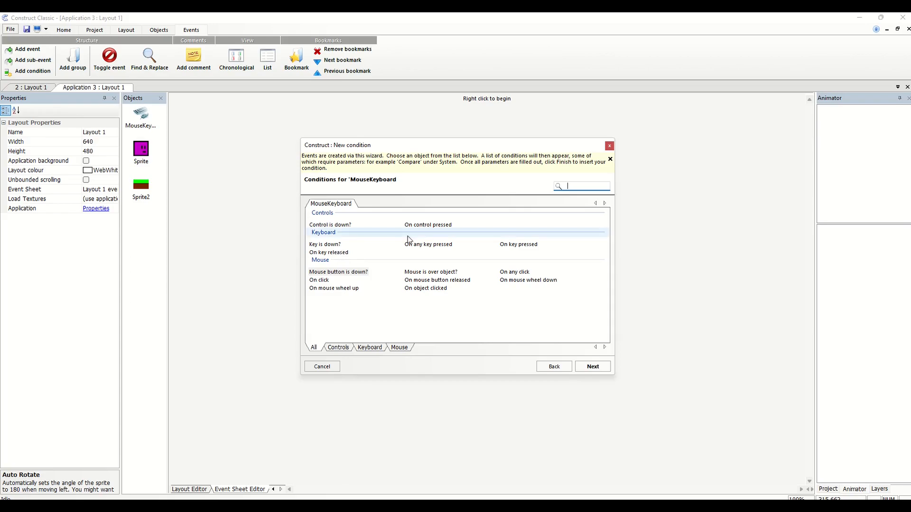
double_click(511, 246)
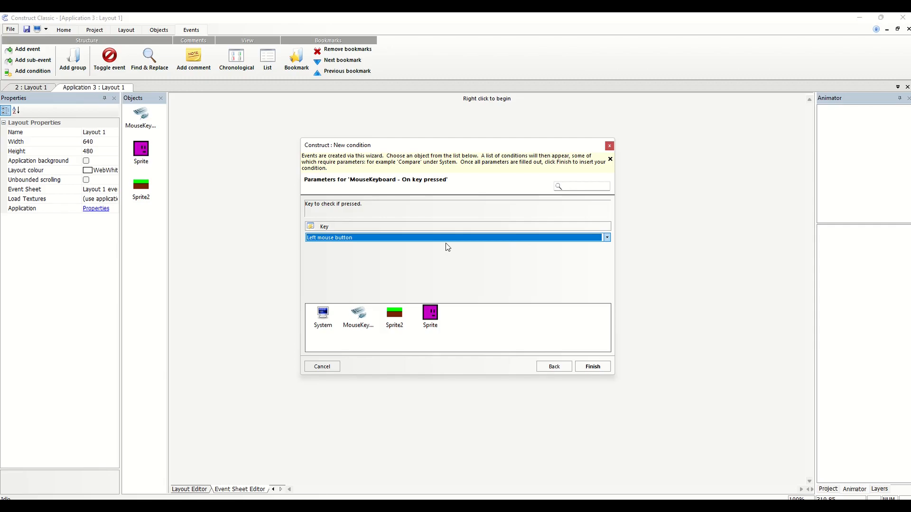
left_click(446, 240)
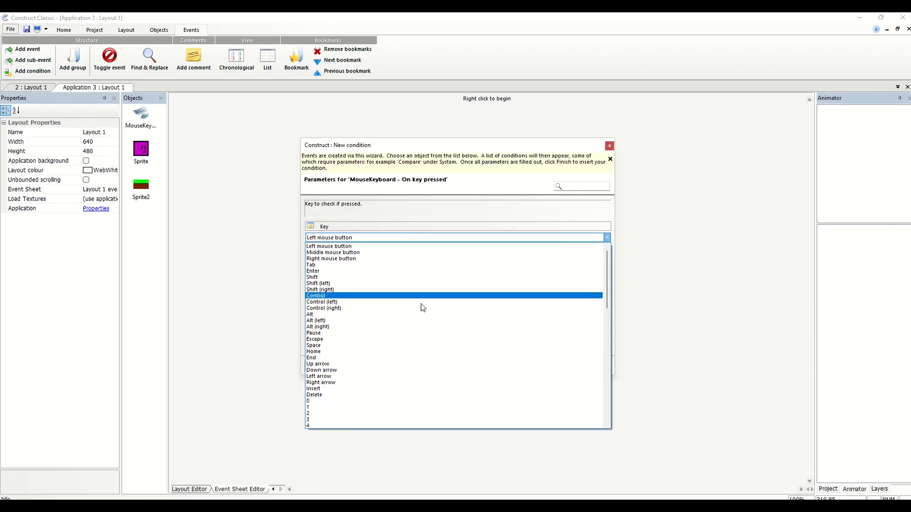
left_click_drag(608, 264, 596, 289)
left_click(315, 266)
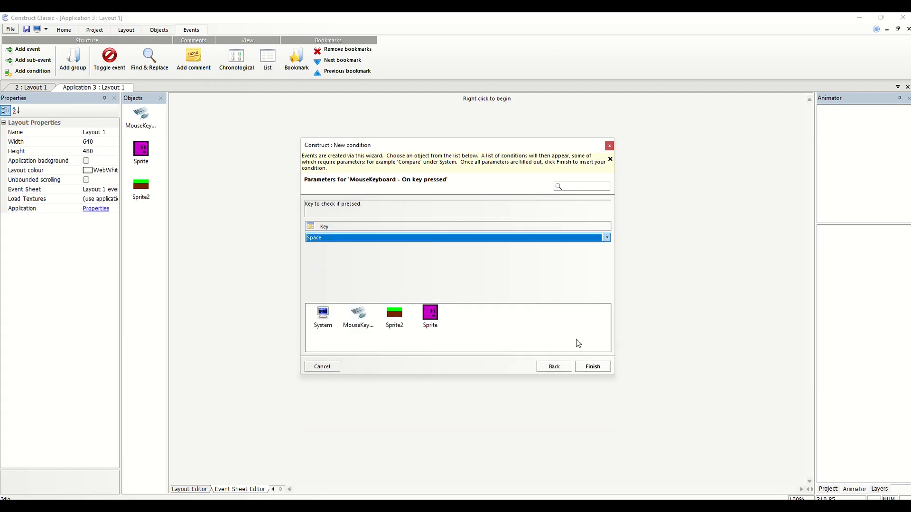
left_click(591, 367)
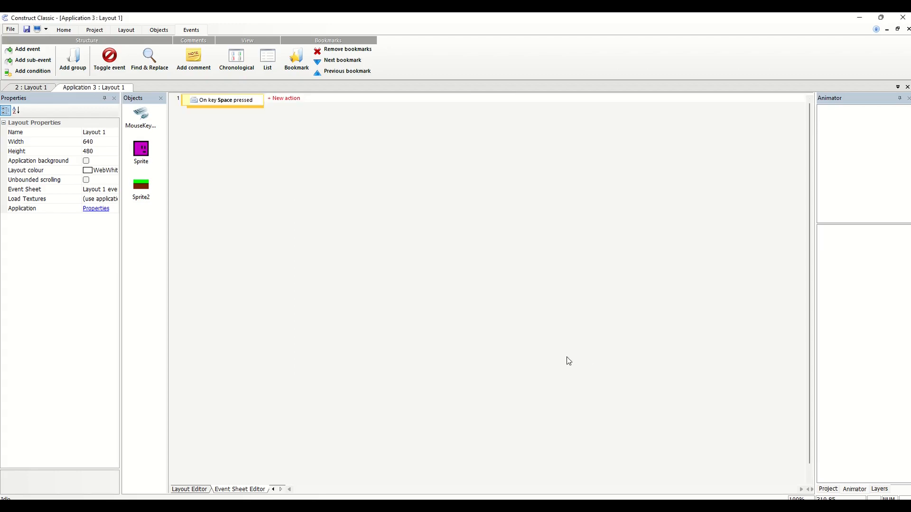
Start a new action on the Space key event for the purple player Sprite and look through the Sprite action categories
left_click(285, 99)
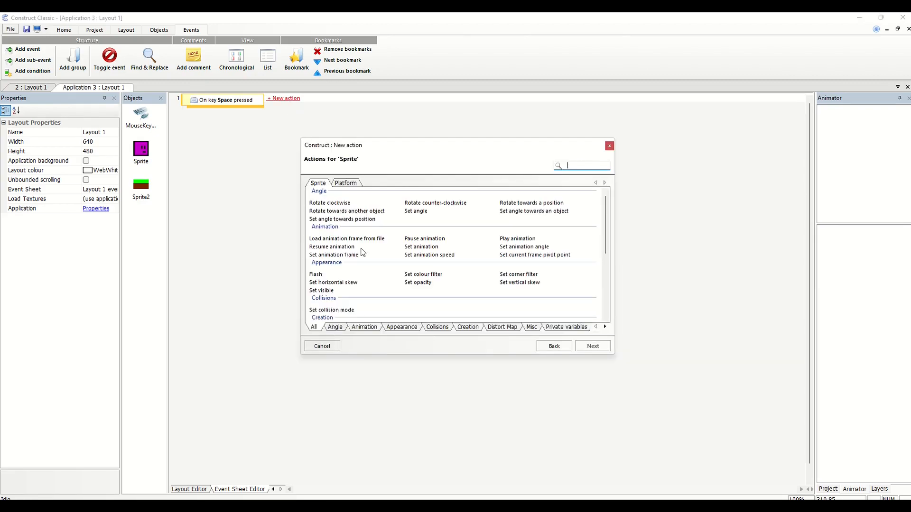
left_click(445, 328)
left_click(468, 327)
left_click(497, 328)
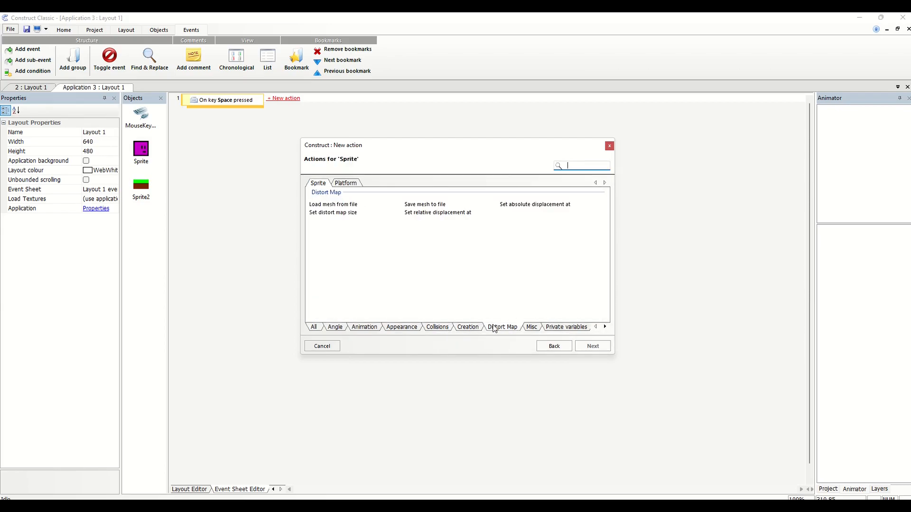
left_click(533, 332)
left_click(555, 329)
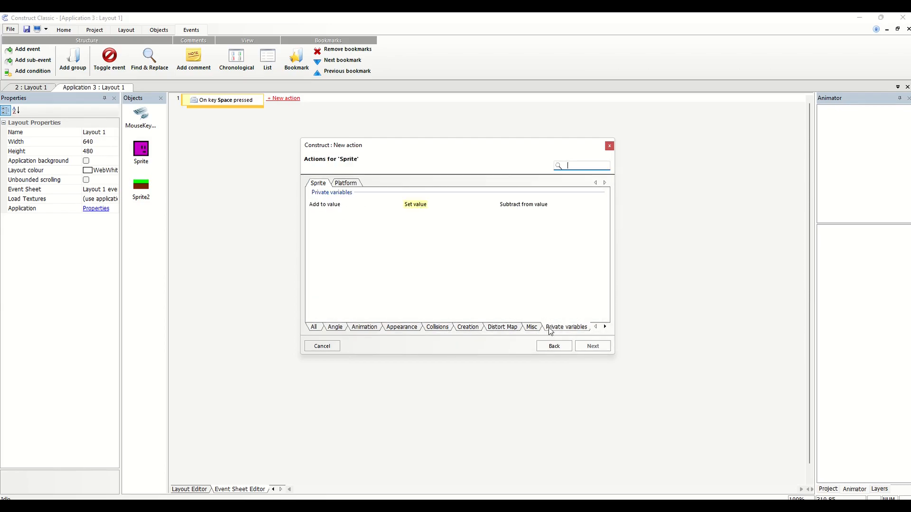
left_click(533, 328)
left_click(519, 329)
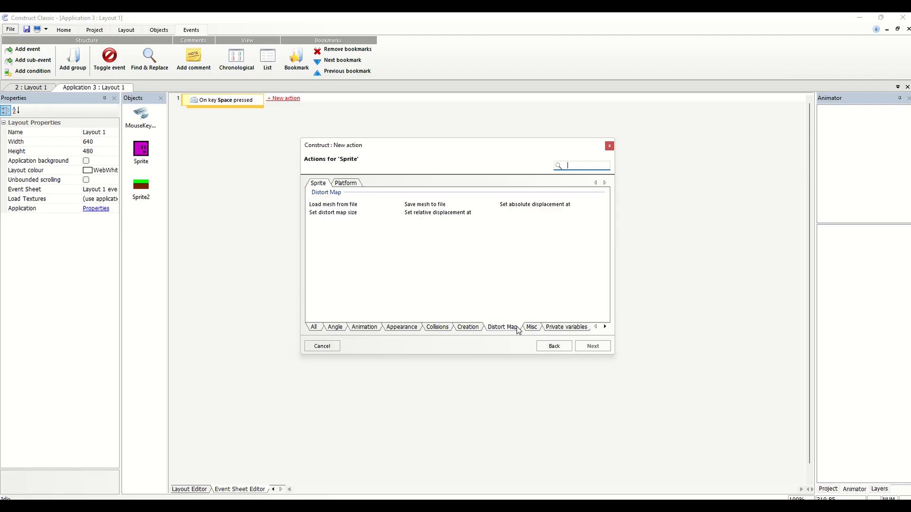
left_click(461, 331)
left_click(436, 327)
left_click(402, 327)
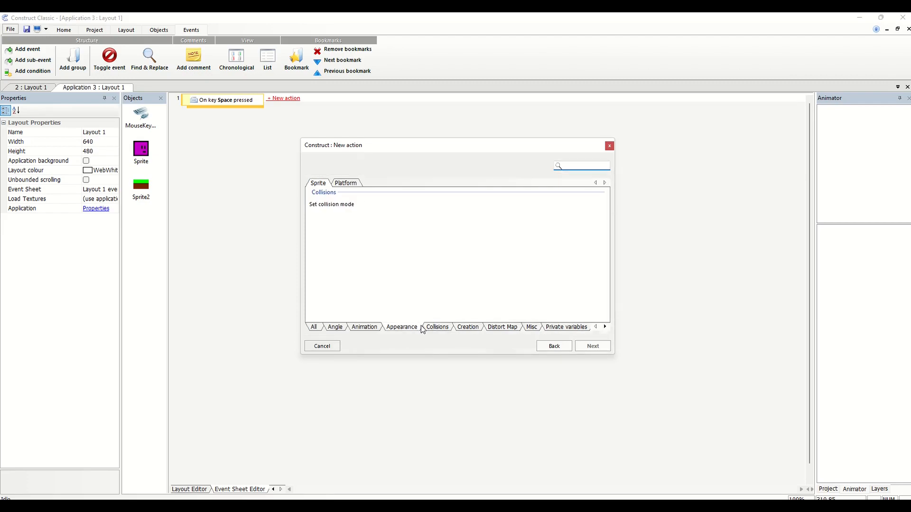
left_click(372, 330)
left_click(337, 331)
left_click(320, 328)
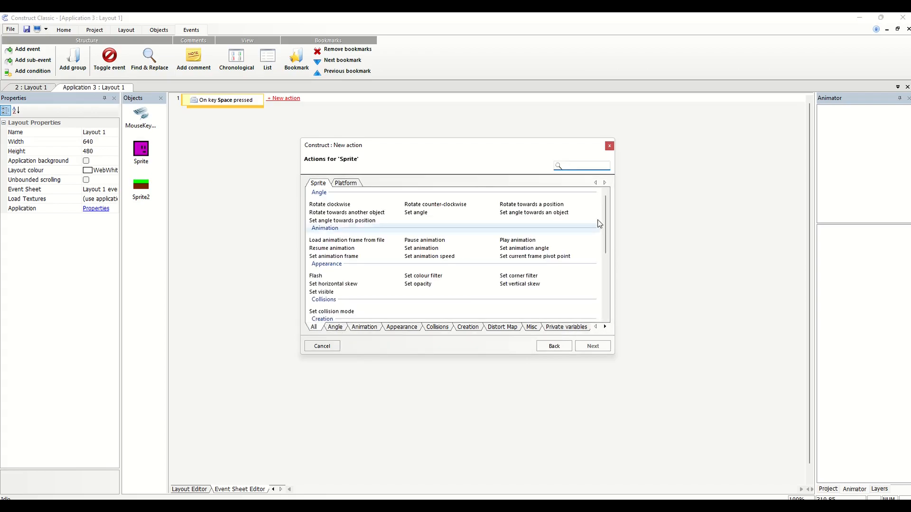
Add the player Sprite's Platform movement action Jump to the Space key event
left_click(344, 184)
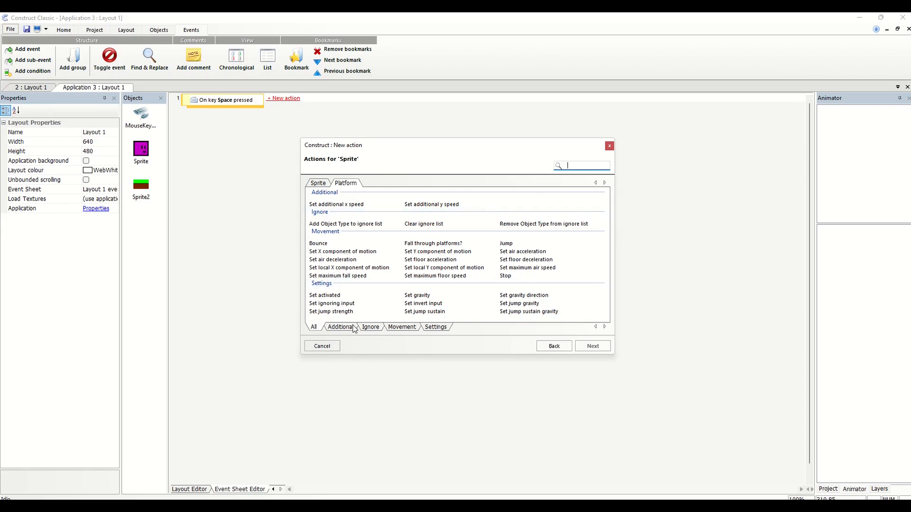
left_click(392, 327)
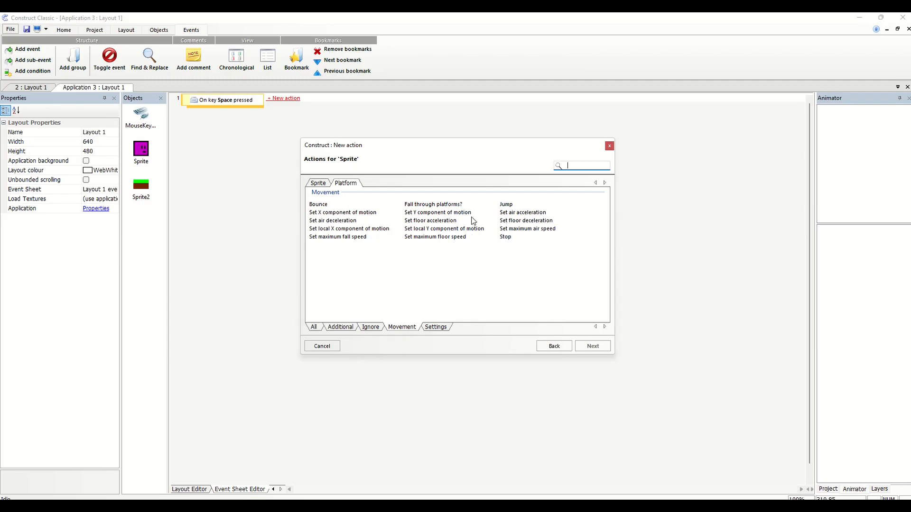
double_click(502, 206)
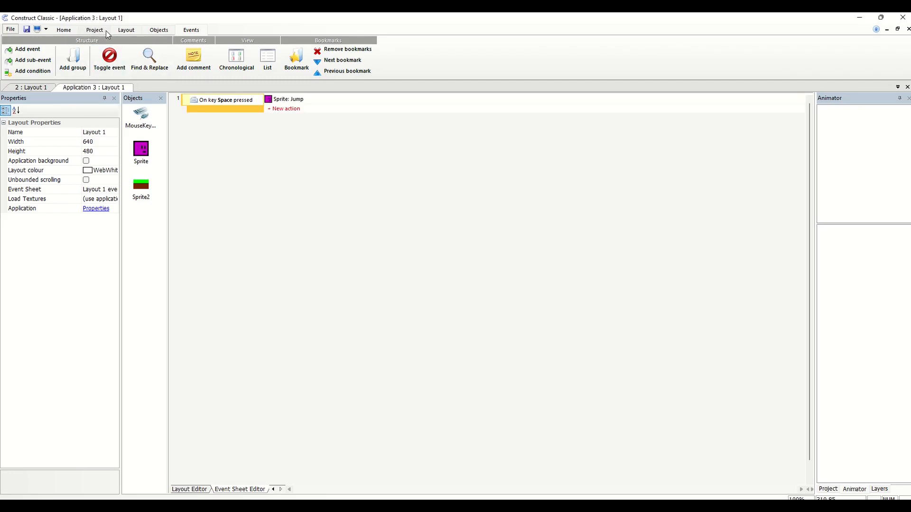
Run the whole application, dismissing the antivirus scan notice and the runtime error dialogs
left_click(91, 33)
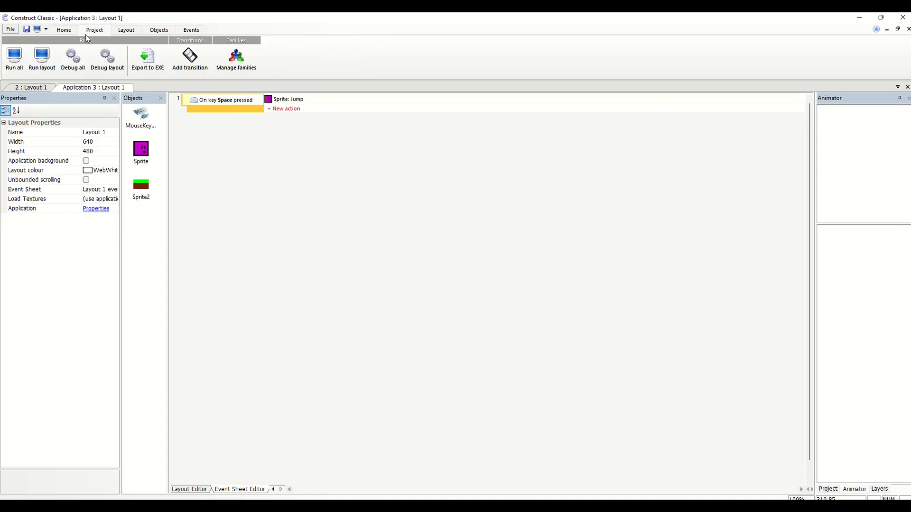
left_click(17, 61)
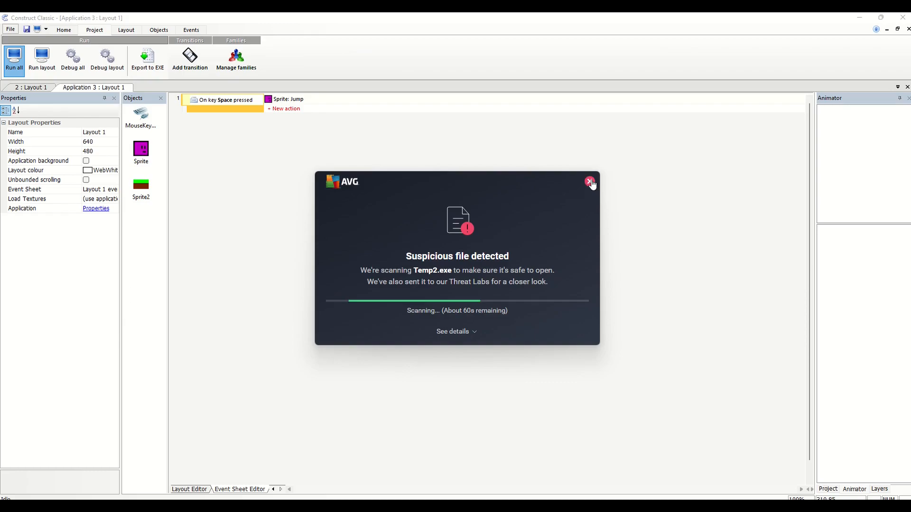
left_click(590, 182)
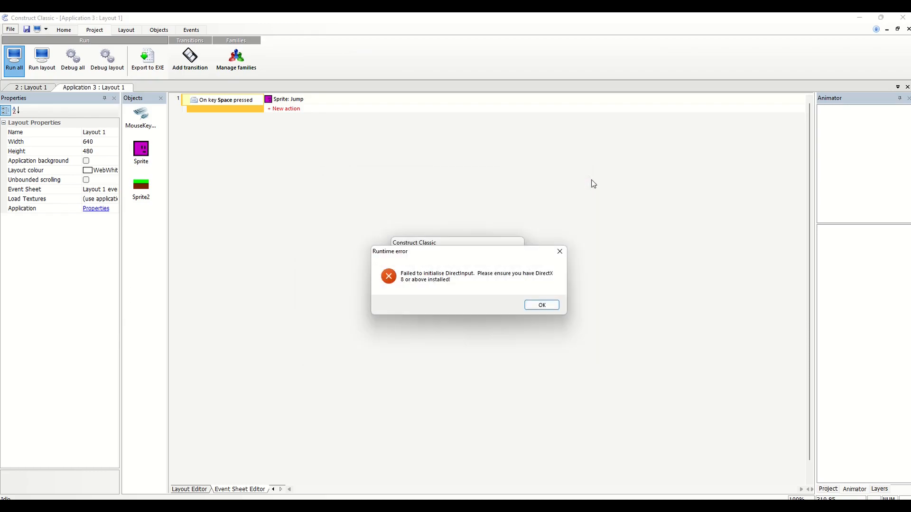
left_click(539, 306)
left_click(535, 307)
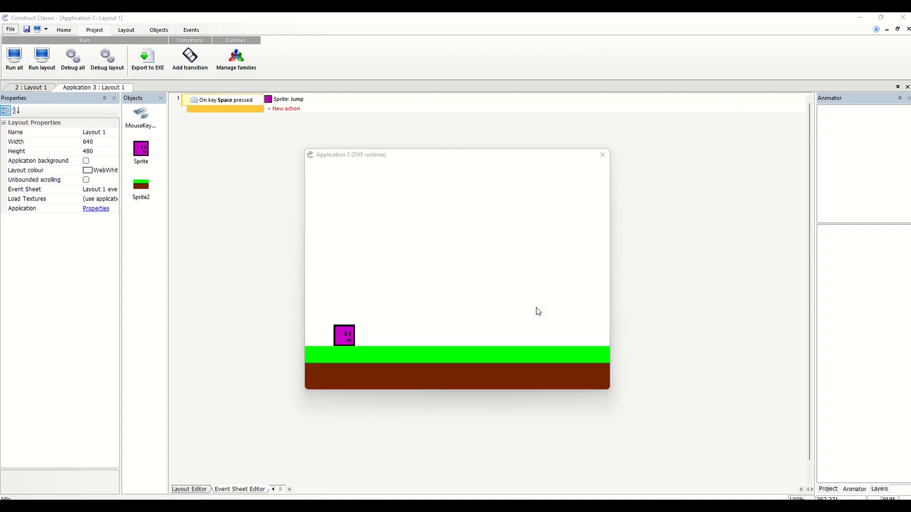
Test moving the player left and right and jumping in the running game, and close the game window
key("Right")
key("space")
key("Right")
key("space")
key("Left")
key("space")
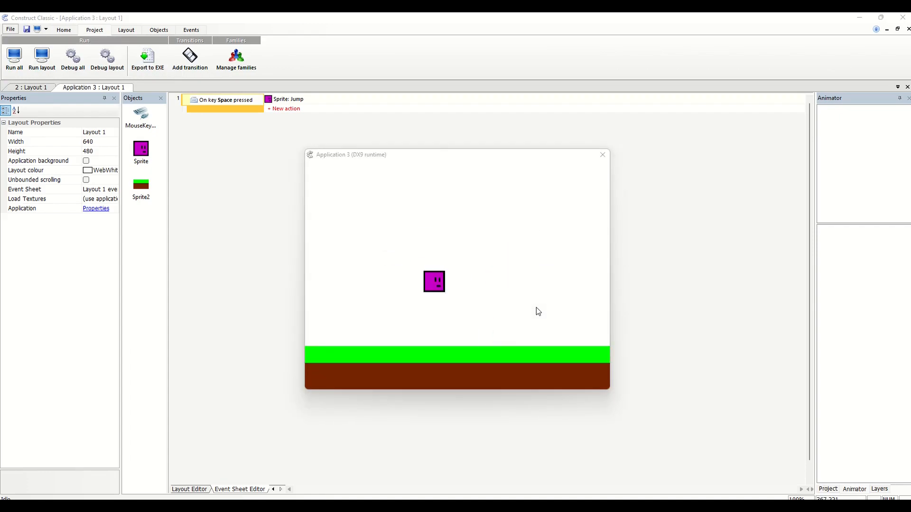
key("Right")
key("space")
key("space")
key("Left")
key("space")
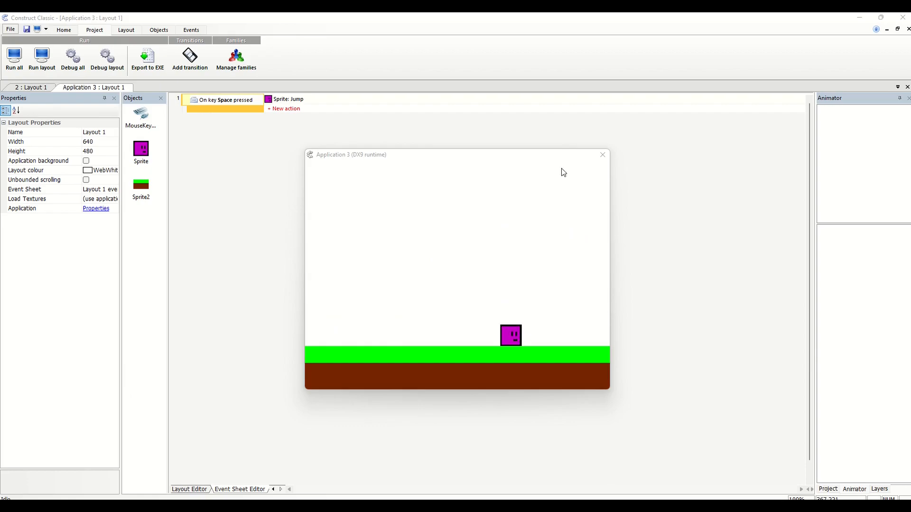
mouse_move(523, 157)
left_mouse_down()
mouse_move(541, 171)
mouse_move(508, 171)
mouse_move(482, 122)
mouse_move(508, 149)
left_mouse_up()
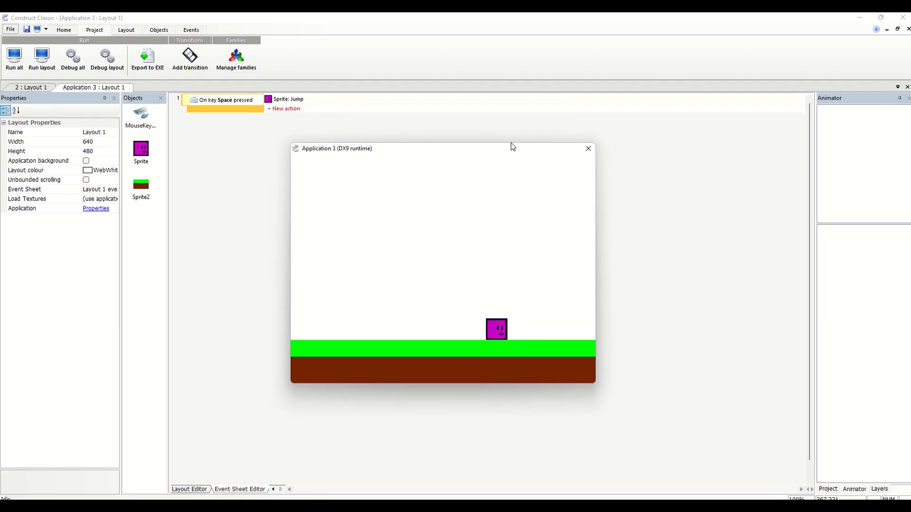
left_click(588, 151)
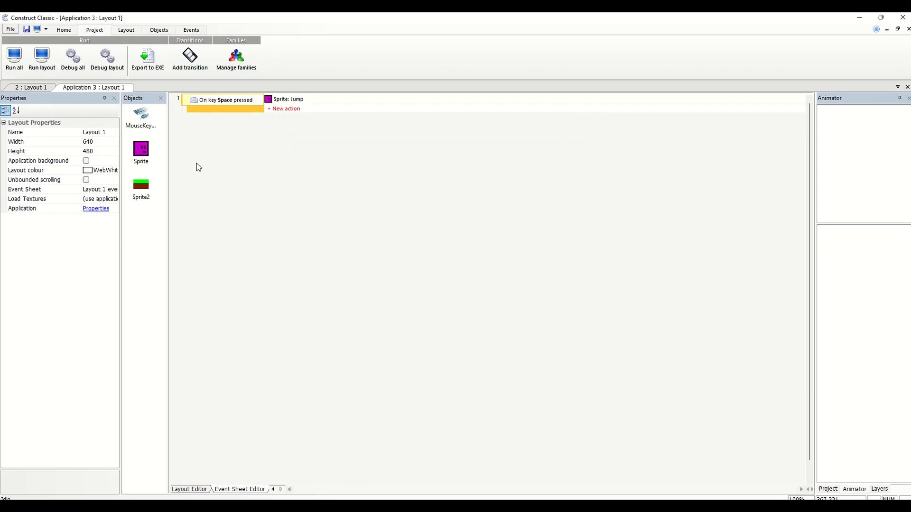
left_click(10, 30)
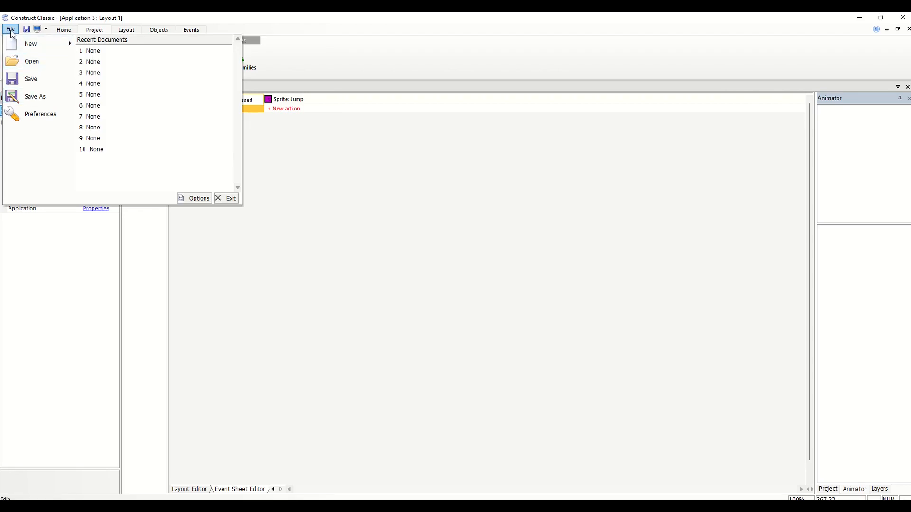
left_click(287, 109)
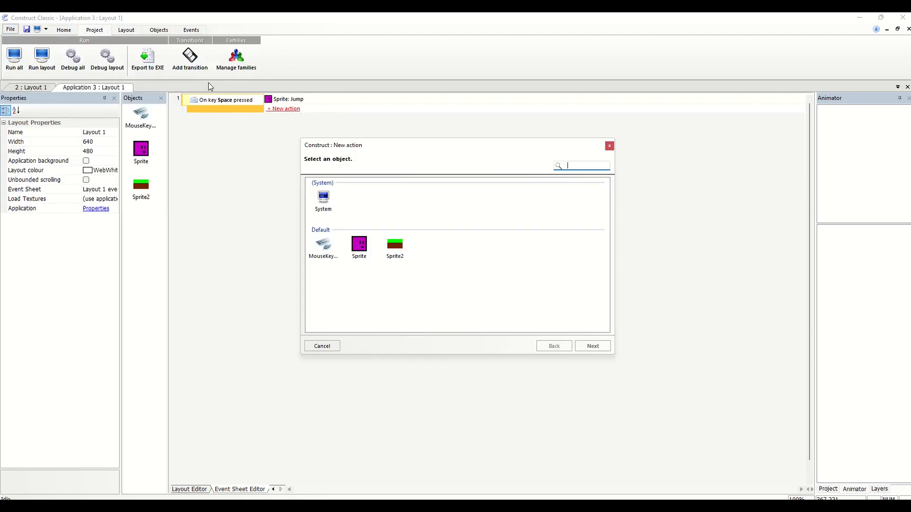
left_click(609, 146)
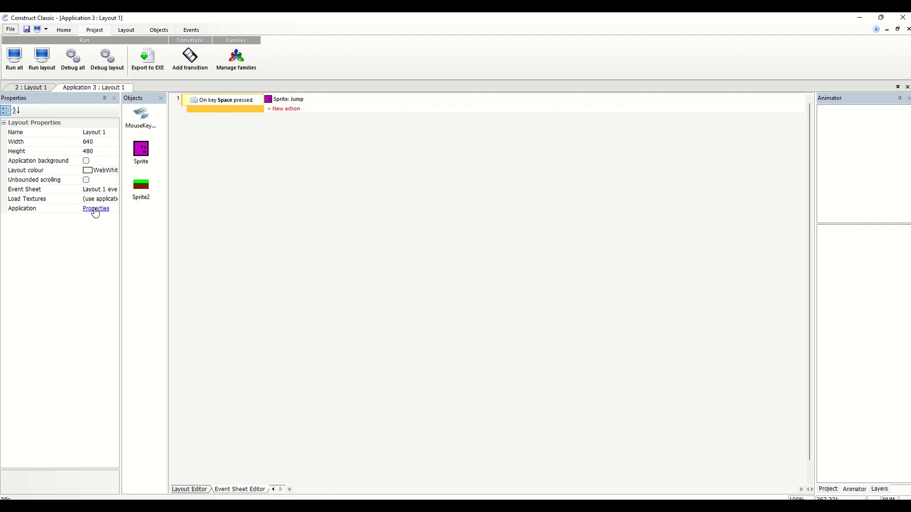
Return to the layout, start inserting an object, and examine the Game objects 3D Box, 3D Object, Card Game and Portal Maths
left_click(196, 489)
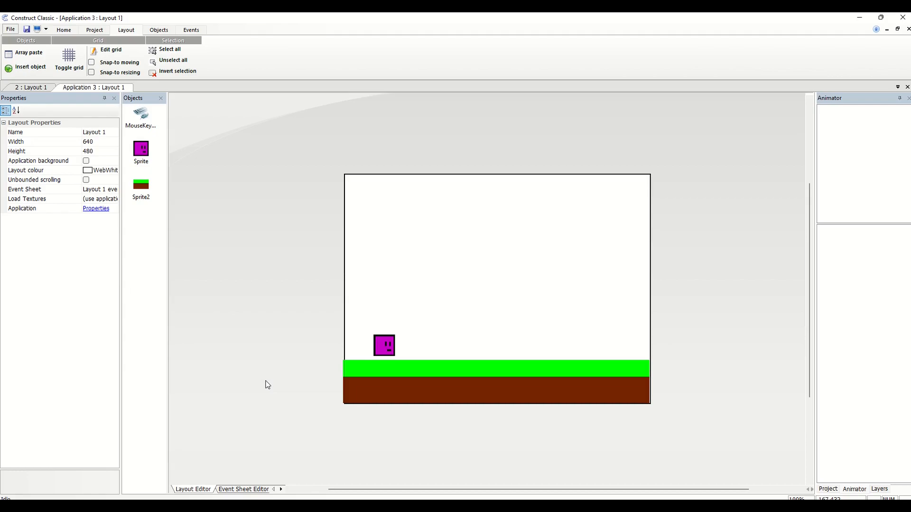
right_click(232, 296)
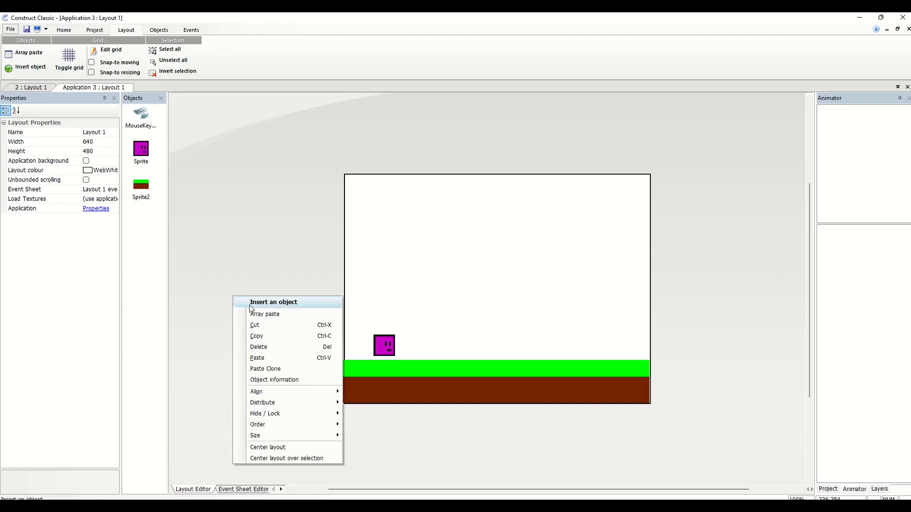
left_click(266, 303)
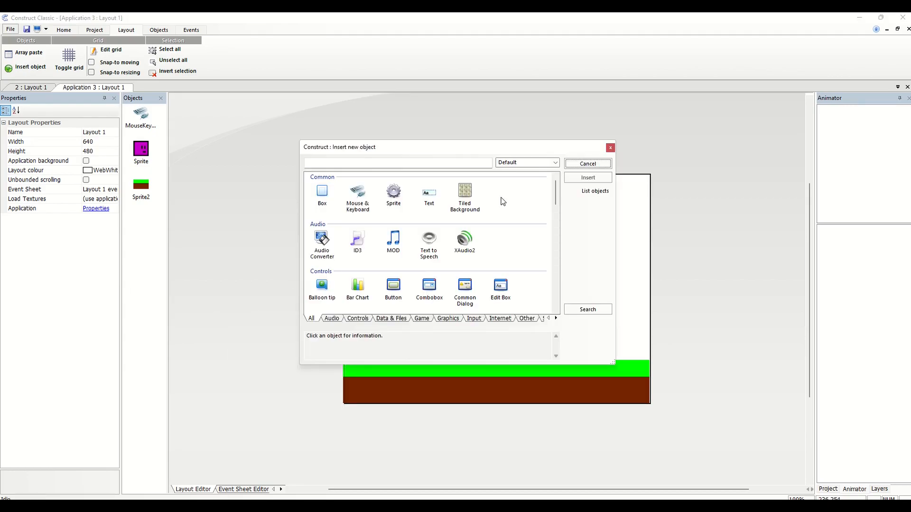
left_click_drag(554, 190, 554, 231)
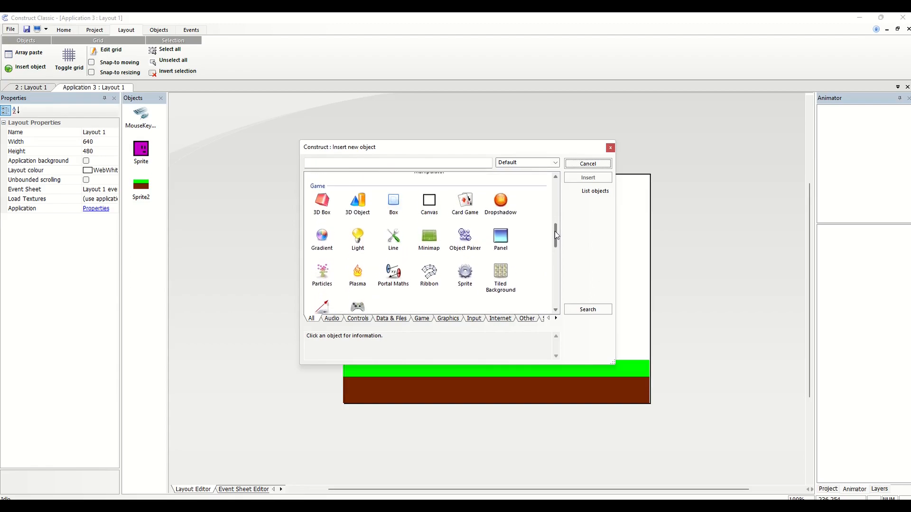
left_click(331, 203)
left_click(332, 205)
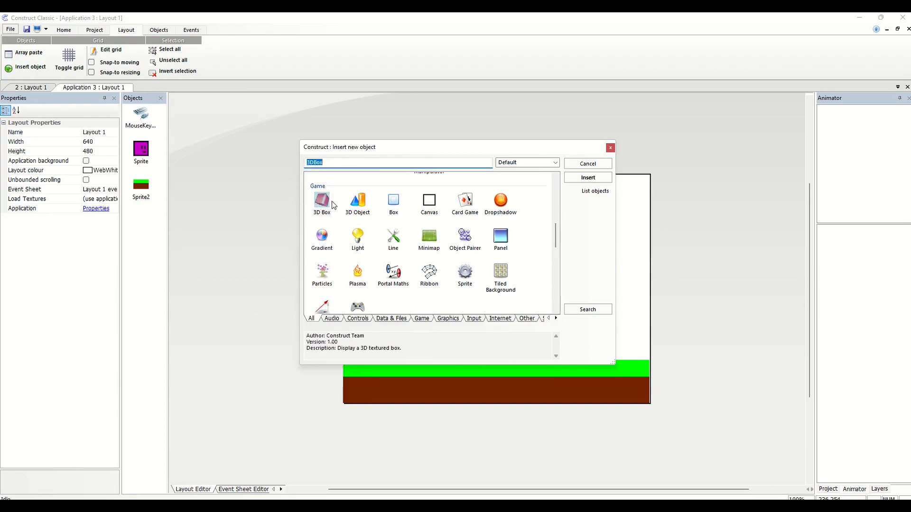
left_click(356, 204)
left_click(462, 199)
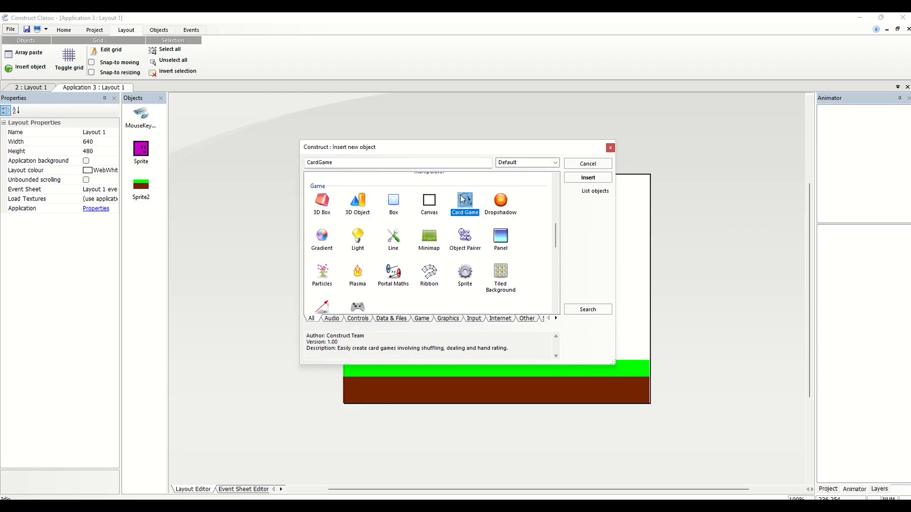
left_click(463, 199)
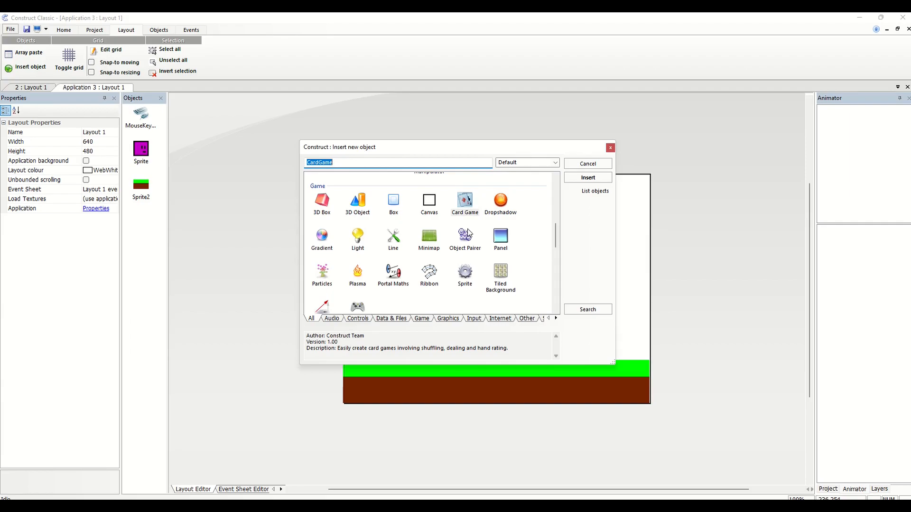
left_click(387, 269)
left_click(387, 270)
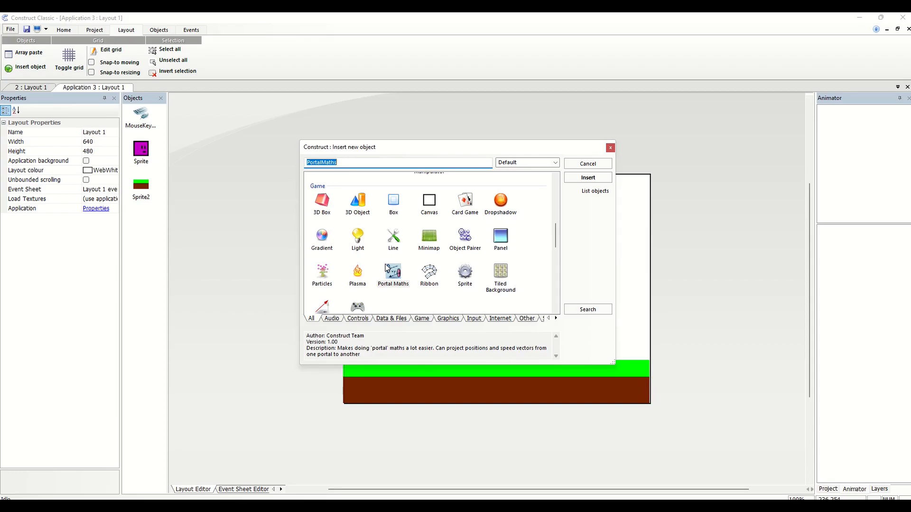
Insert a 3D Object in the upper-left area of the layout
double_click(362, 204)
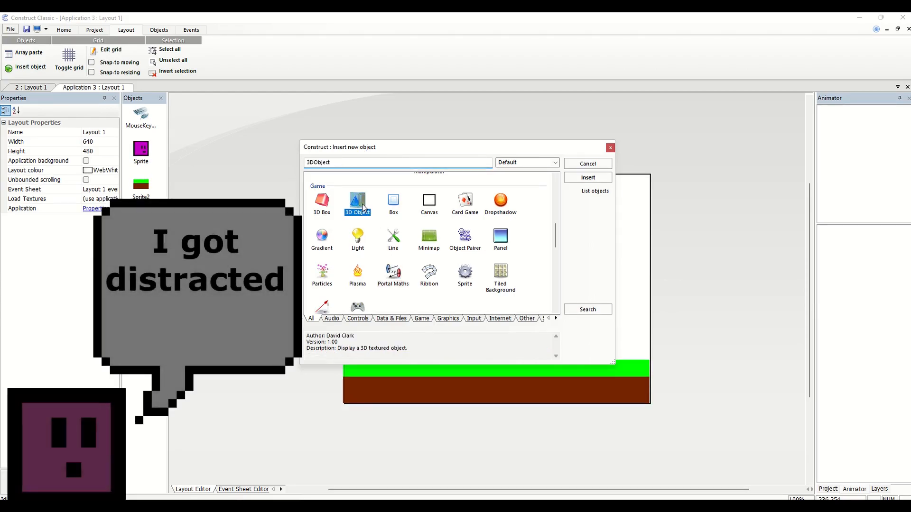
left_click(362, 204)
left_click_drag(364, 208, 378, 198)
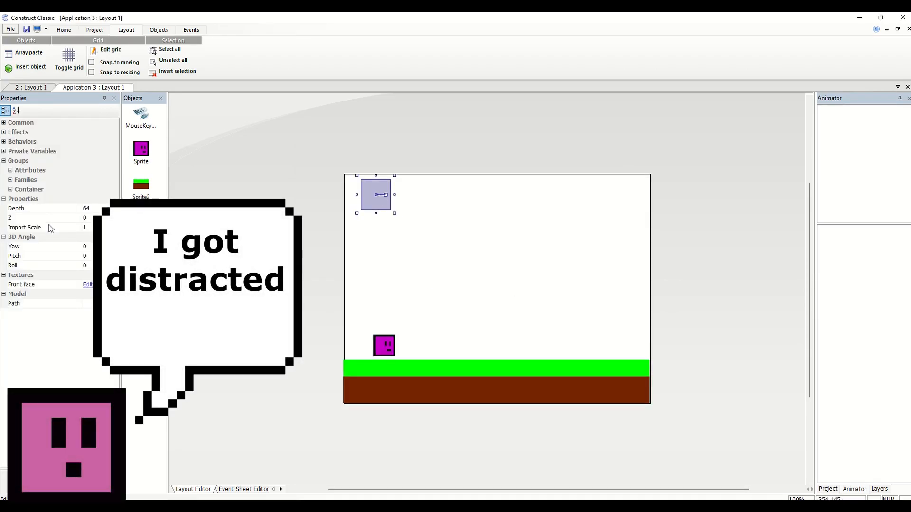
Delete the 3D Object from the layout
right_click(140, 242)
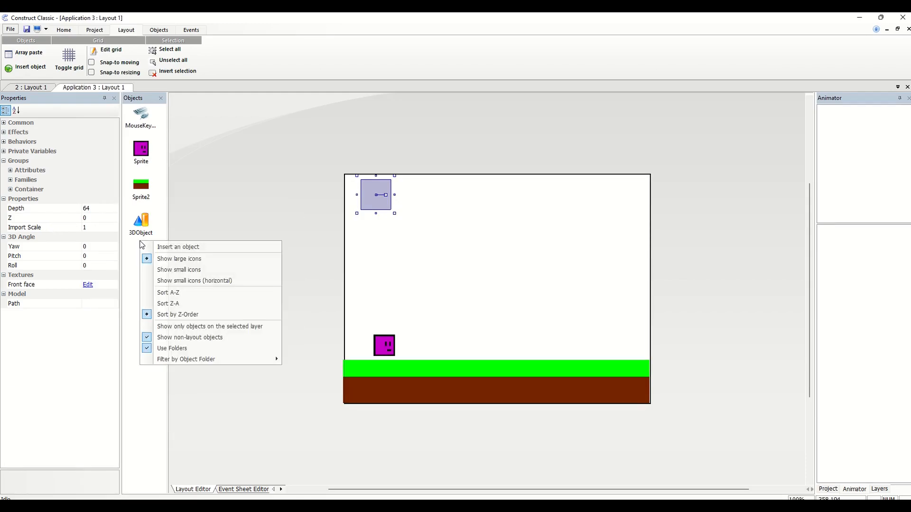
left_click(140, 234)
right_click(140, 235)
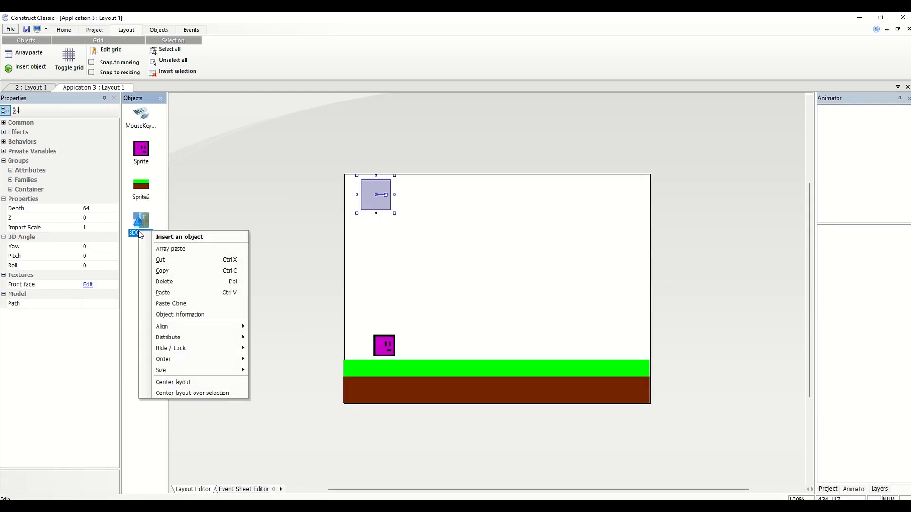
left_click(177, 281)
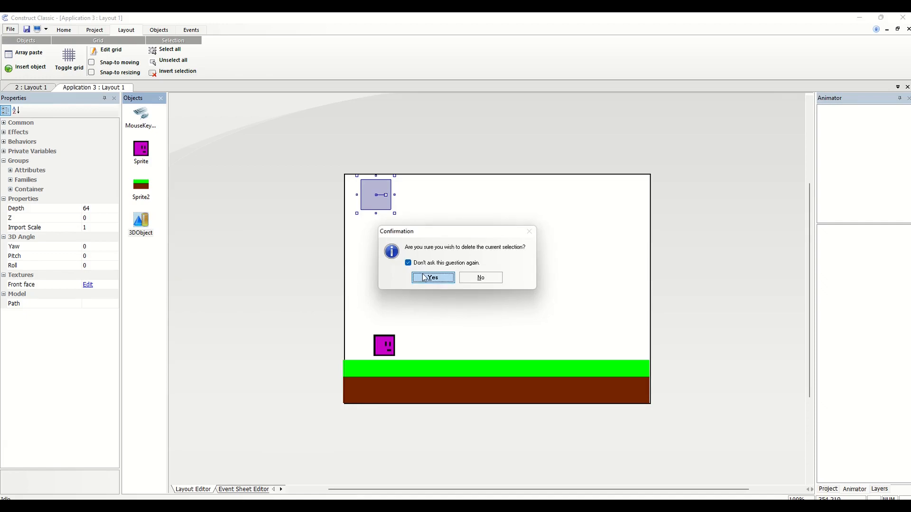
left_click(424, 278)
Insert a new Sprite object in the upper-left area of the layout
right_click(350, 198)
left_click(362, 201)
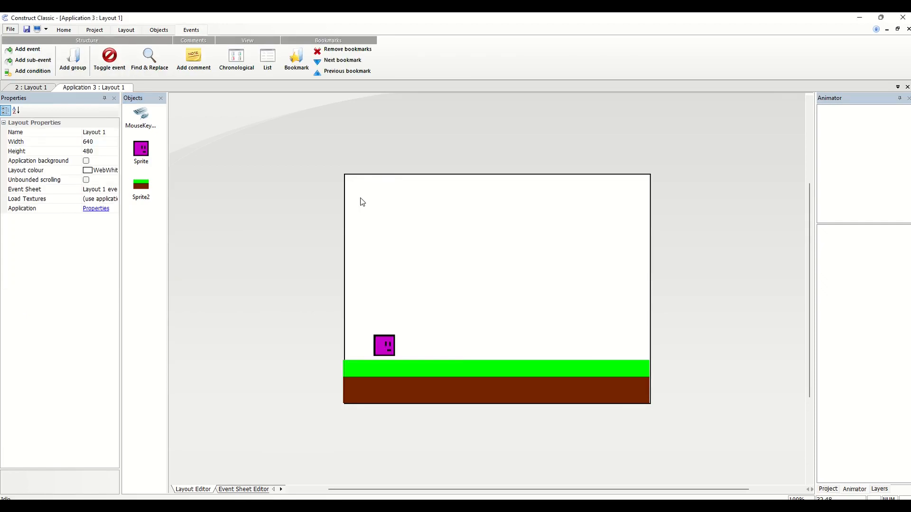
mouse_move(556, 193)
left_mouse_down()
mouse_move(556, 212)
mouse_move(553, 193)
left_mouse_up()
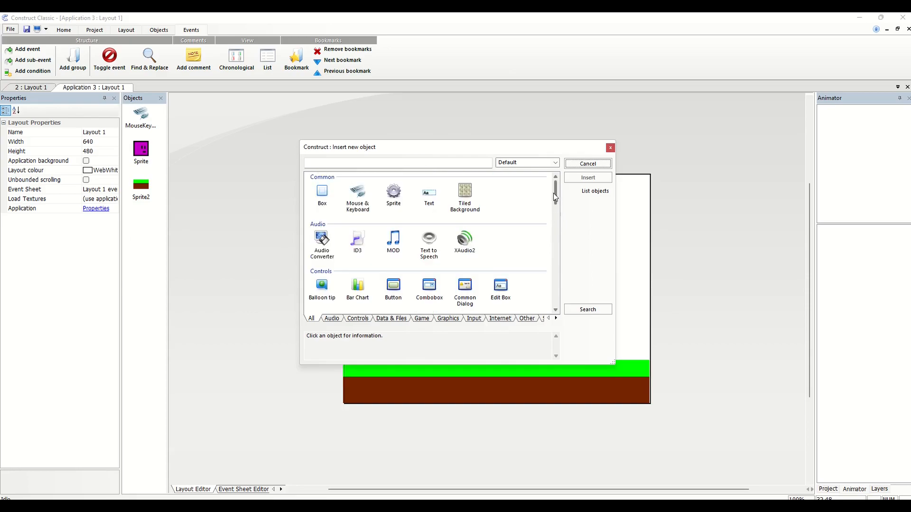
left_click(395, 201)
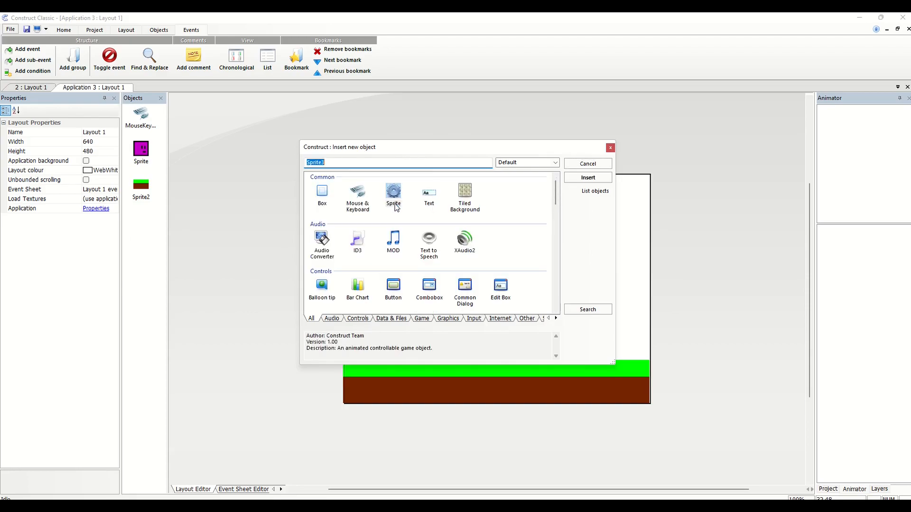
double_click(395, 205)
left_click(381, 202)
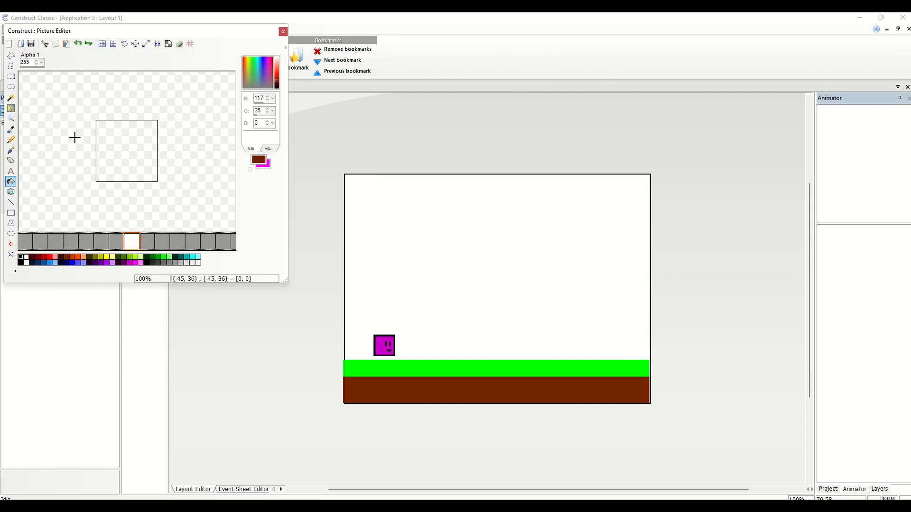
Enlarge the Picture Editor window, draw a yellow circle in the middle of the canvas and fill it with yellow
left_click(11, 150)
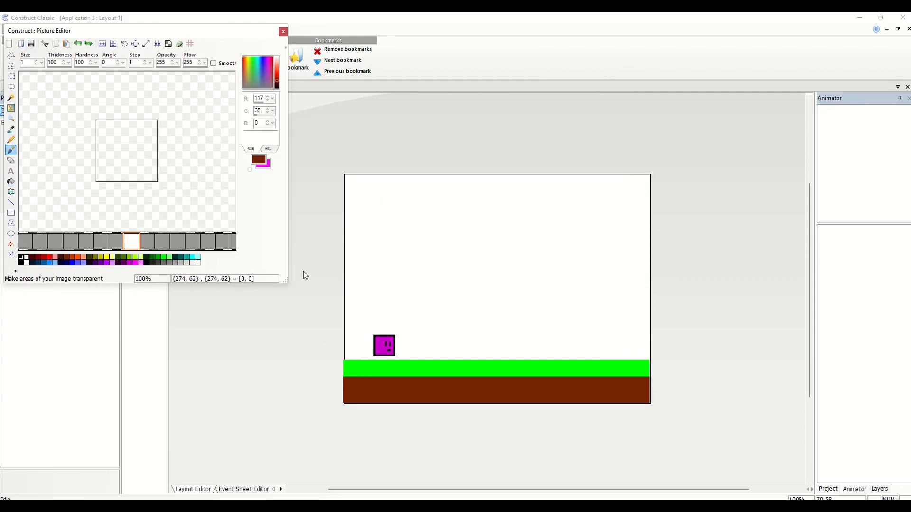
left_click_drag(287, 280, 750, 450)
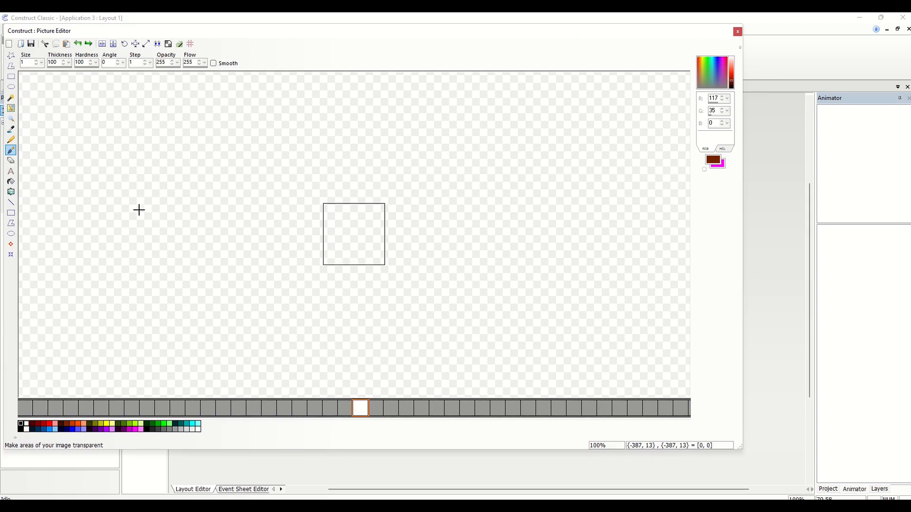
left_click(10, 238)
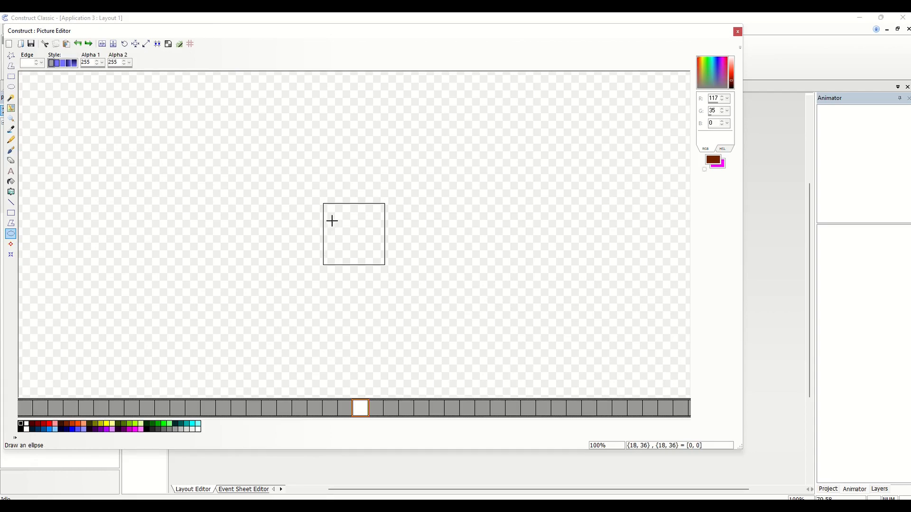
left_click(108, 424)
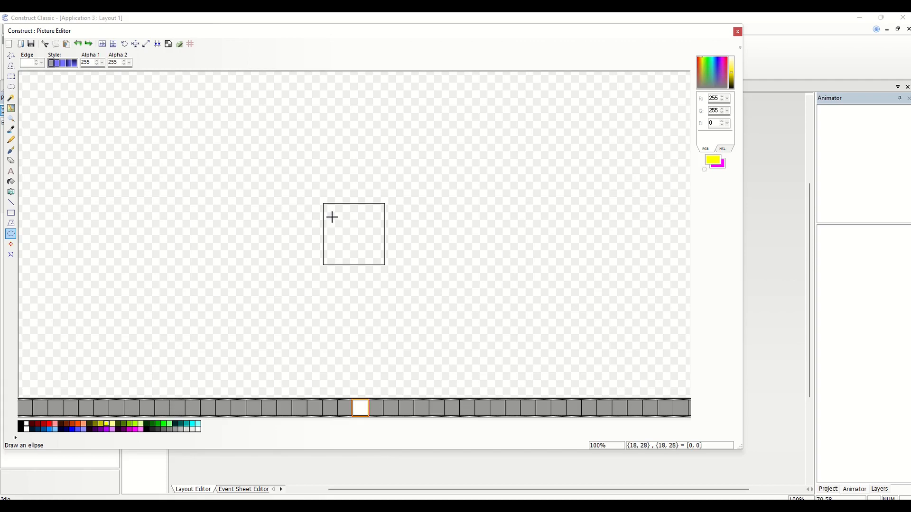
left_click_drag(332, 217, 377, 253)
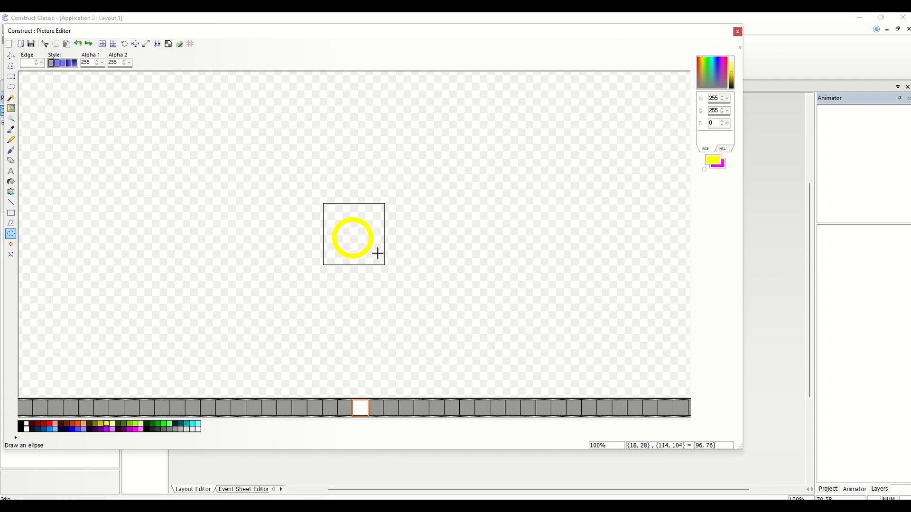
left_click(11, 181)
left_click(342, 236)
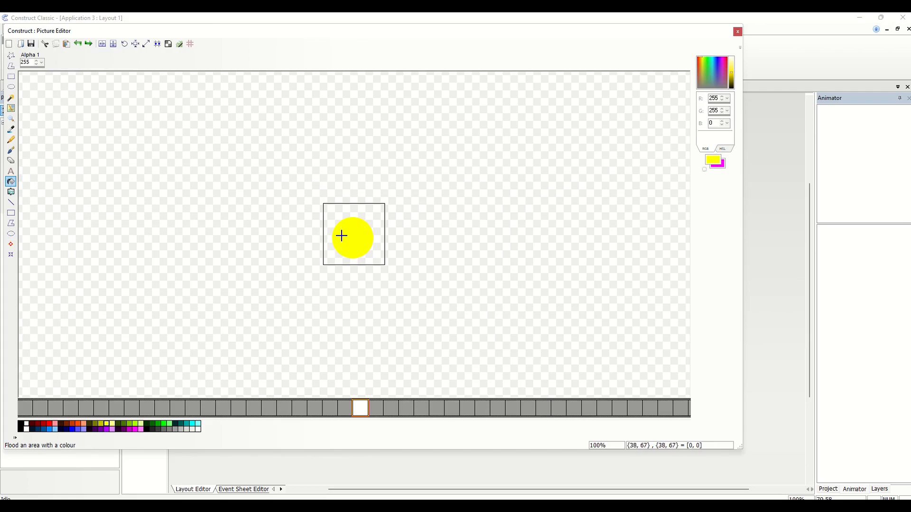
Draw a larger yellow circle spanning the whole canvas and flood its inner gap with yellow
left_click(11, 234)
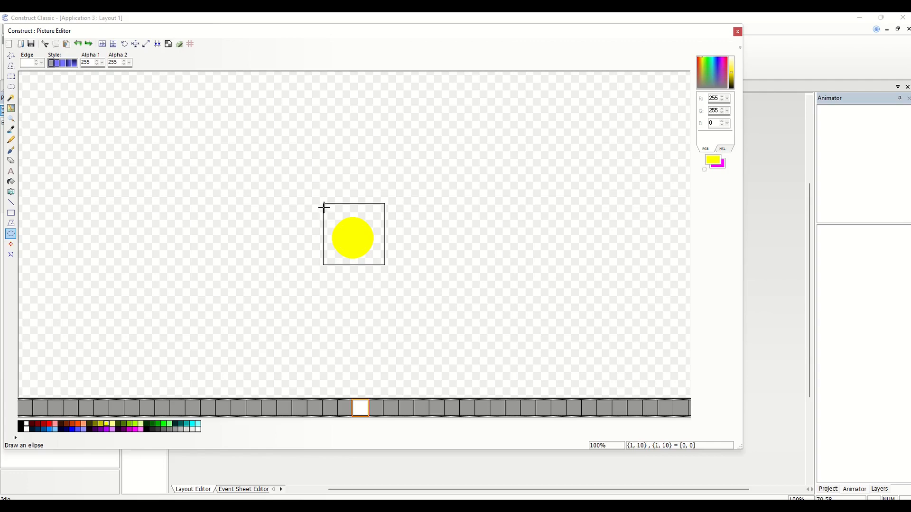
left_click_drag(323, 203, 385, 265)
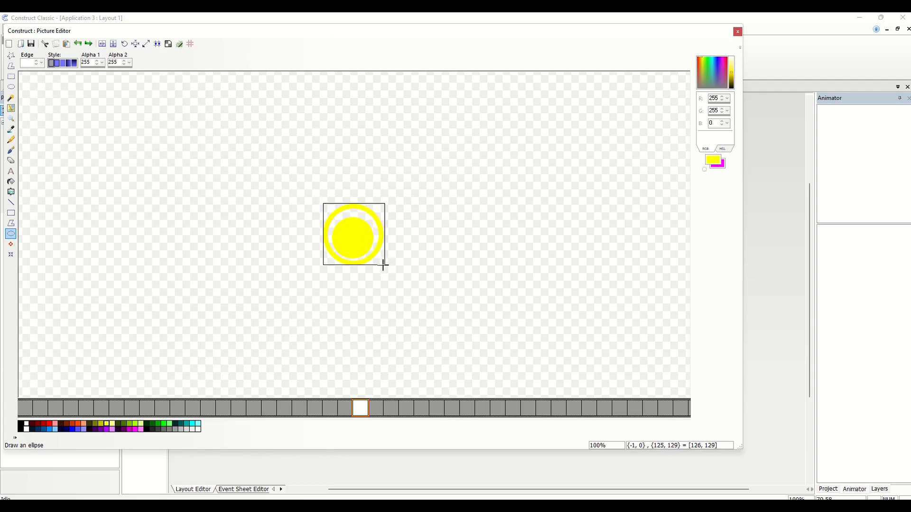
left_click(13, 183)
left_click(350, 210)
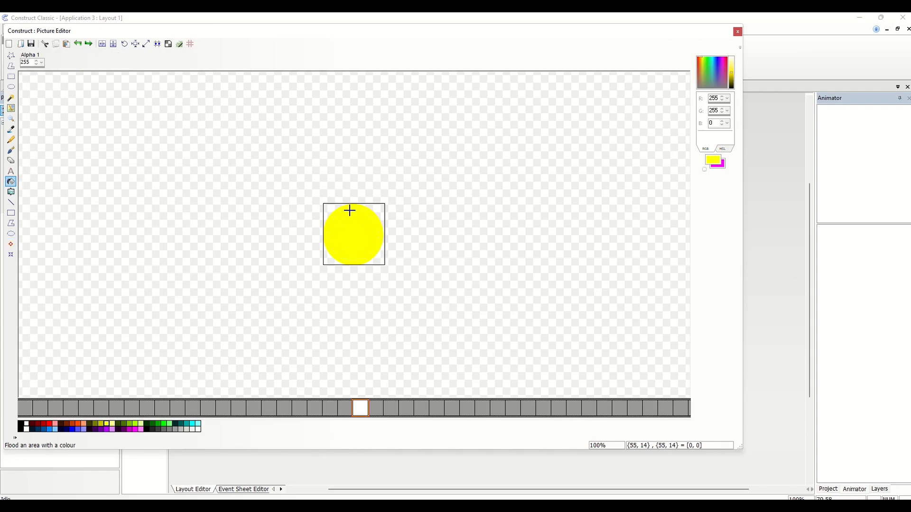
Brush a black letter E onto the yellow circle and close the Picture Editor
left_click(11, 150)
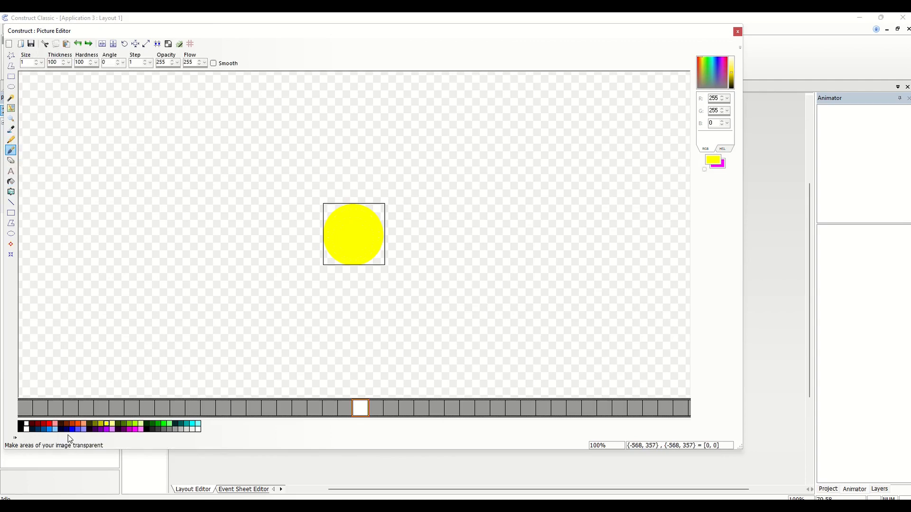
left_click(21, 425)
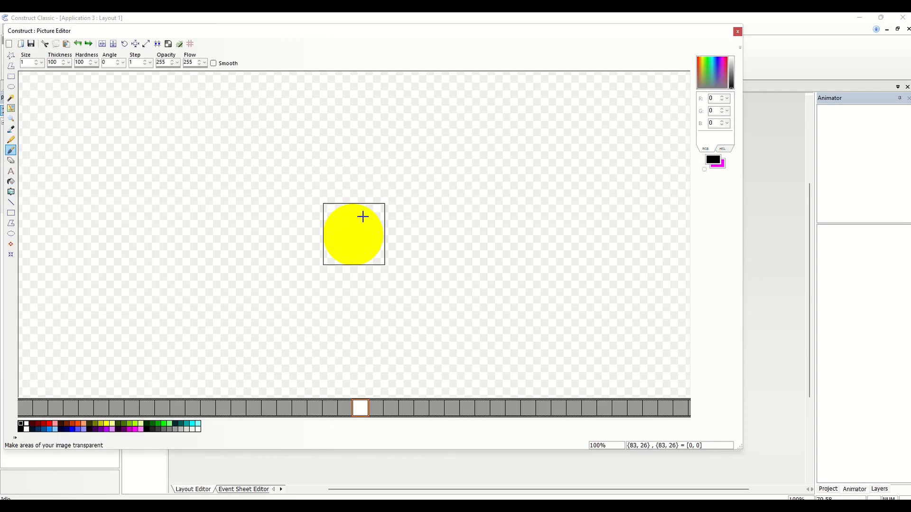
mouse_move(362, 216)
left_mouse_down()
mouse_move(346, 228)
mouse_move(350, 248)
mouse_move(360, 231)
left_mouse_up()
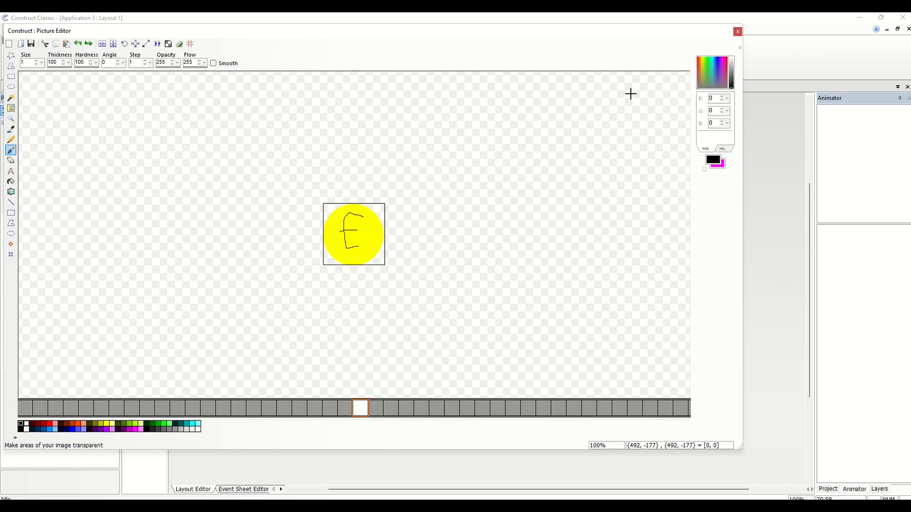
left_click(738, 31)
Shrink the yellow coin sprite to slightly smaller than the player and move it just above the layout's upper-left corner
left_click(336, 257)
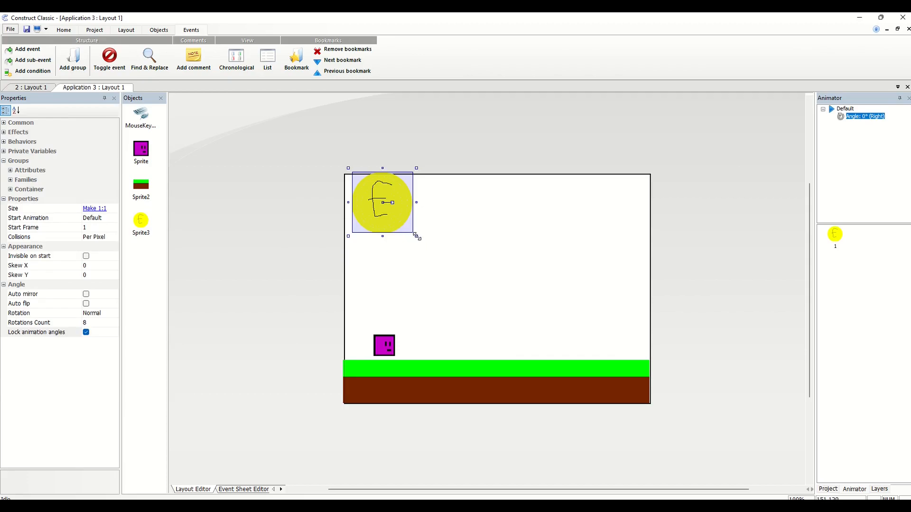
left_click_drag(417, 237, 365, 165)
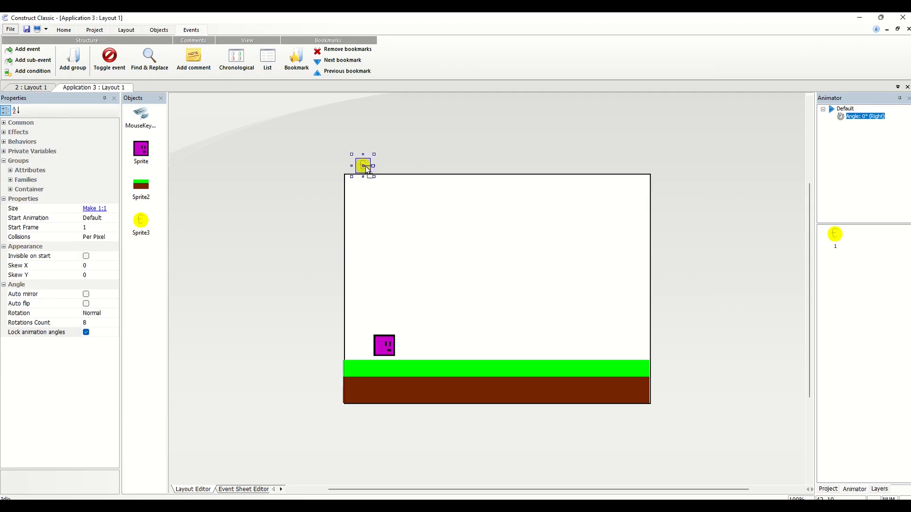
left_click(315, 163)
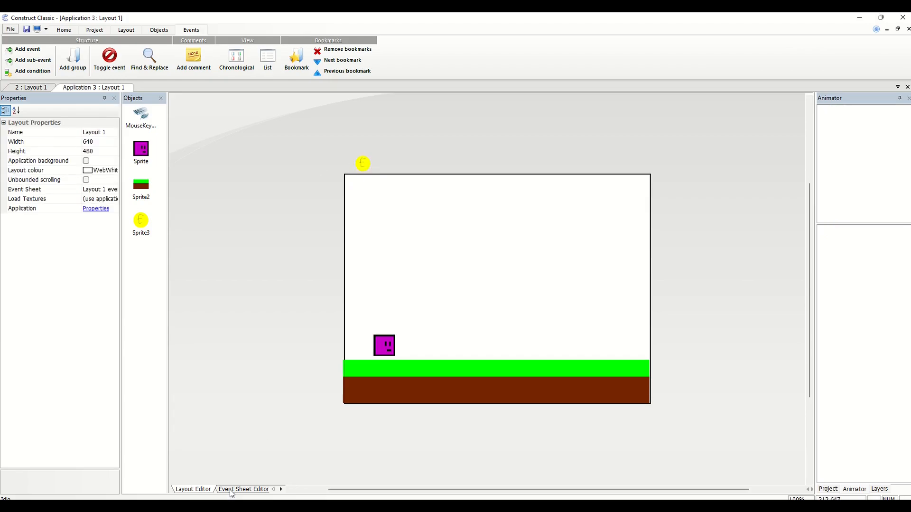
Add the Physics behavior to the yellow coin sprite above the layout
left_click(362, 166)
right_click(363, 166)
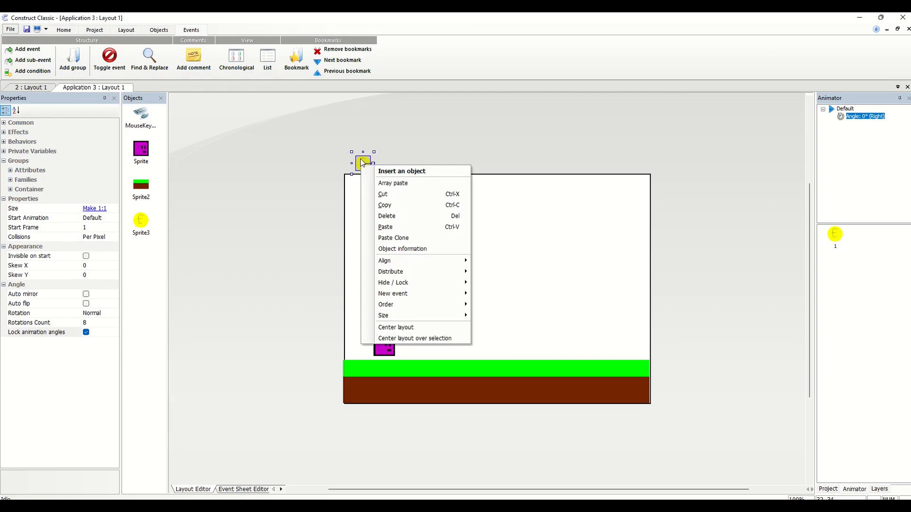
left_click(360, 159)
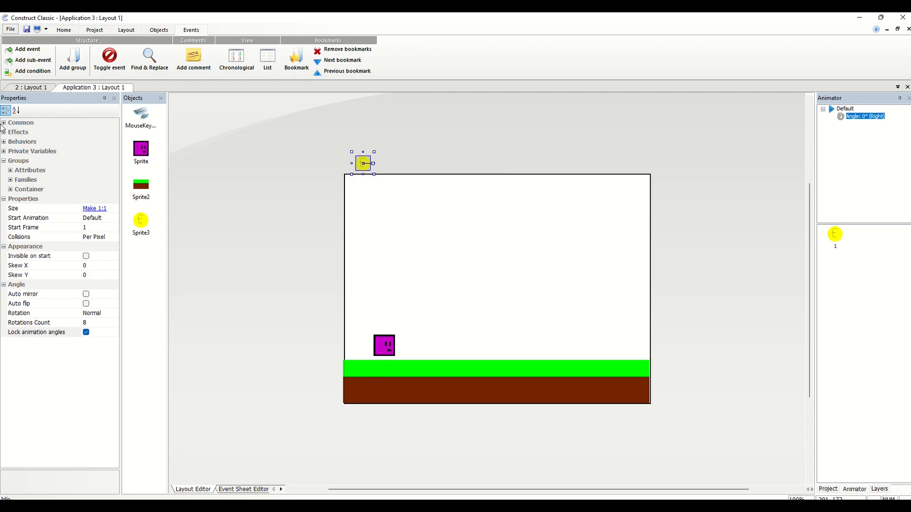
left_click(4, 142)
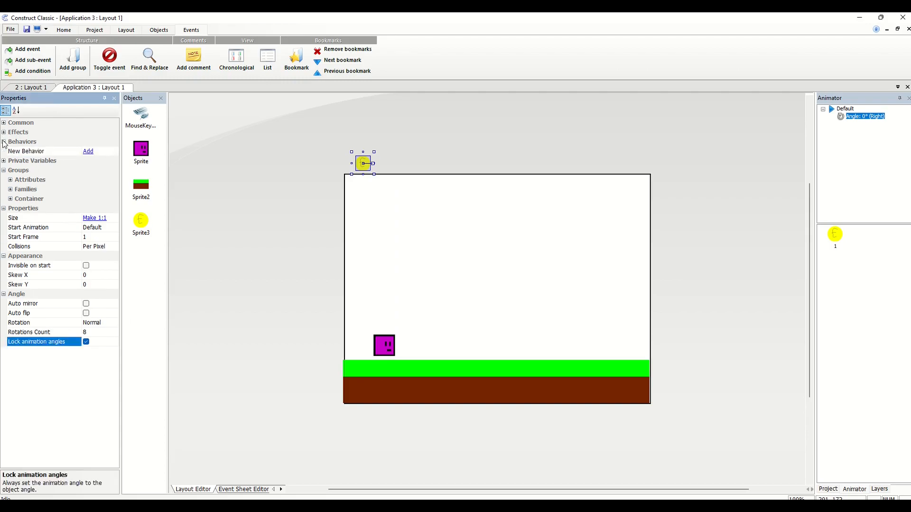
left_click(88, 151)
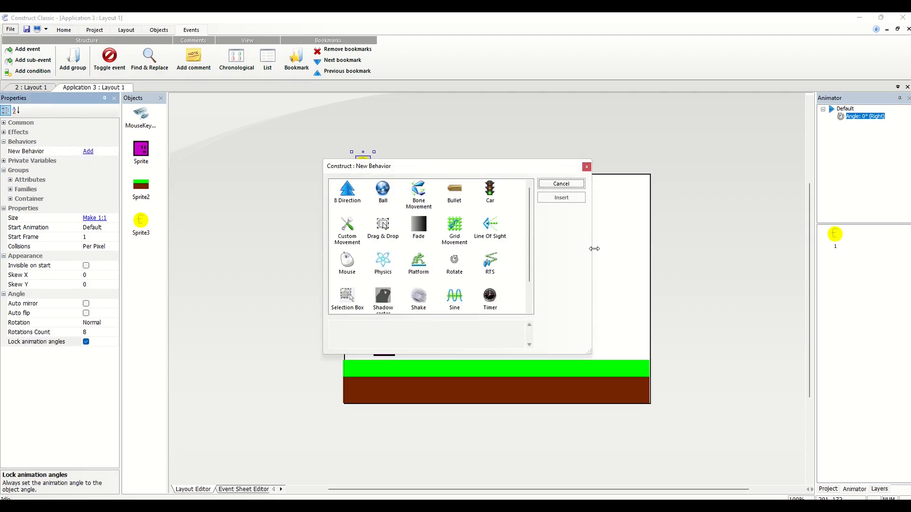
left_click_drag(532, 217, 537, 250)
left_click(383, 230)
double_click(384, 231)
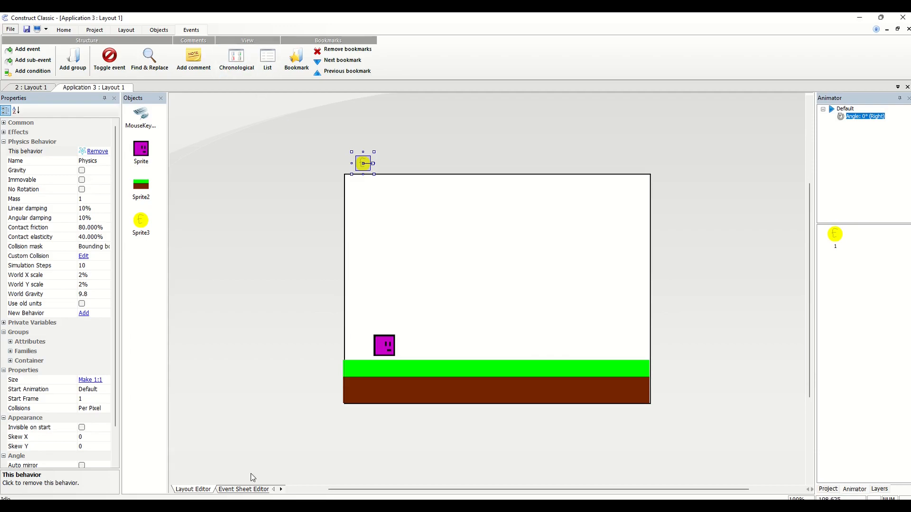
Add an event to the event sheet with the System condition Every X Ticks, set to random(0.5,2)
left_click(256, 488)
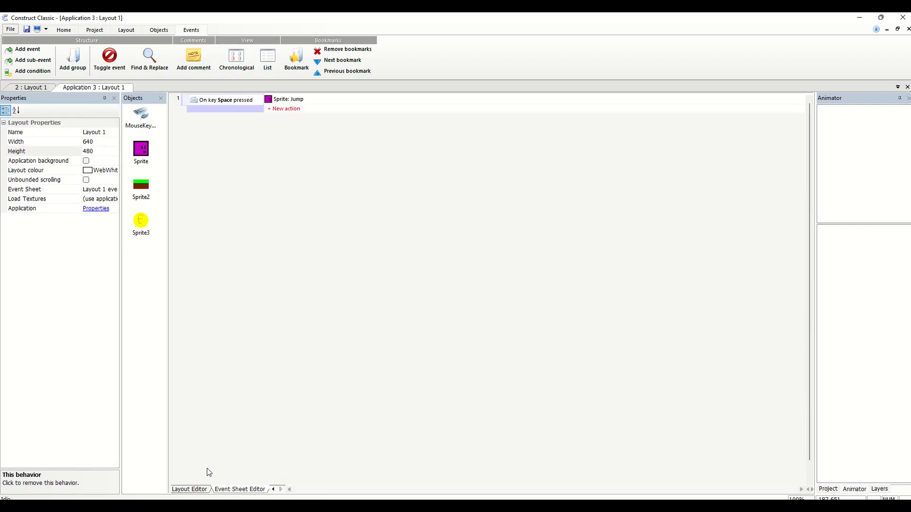
left_click(28, 50)
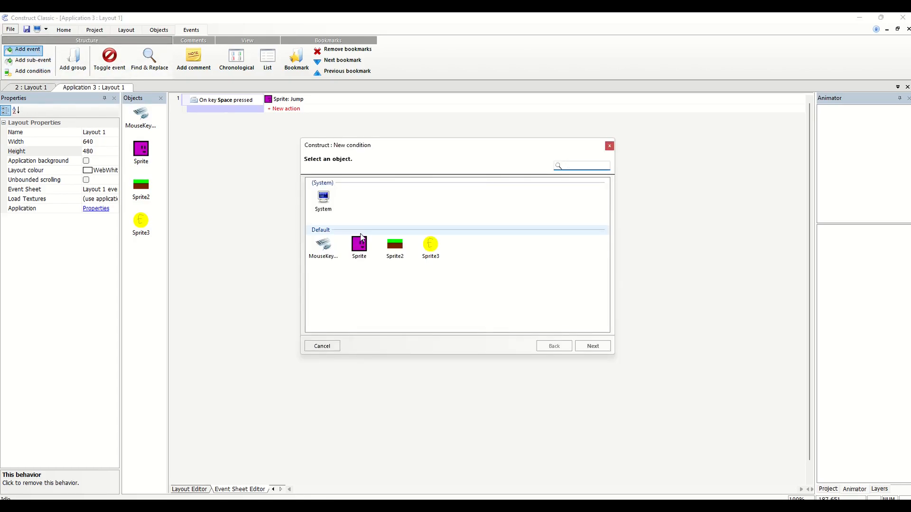
double_click(327, 204)
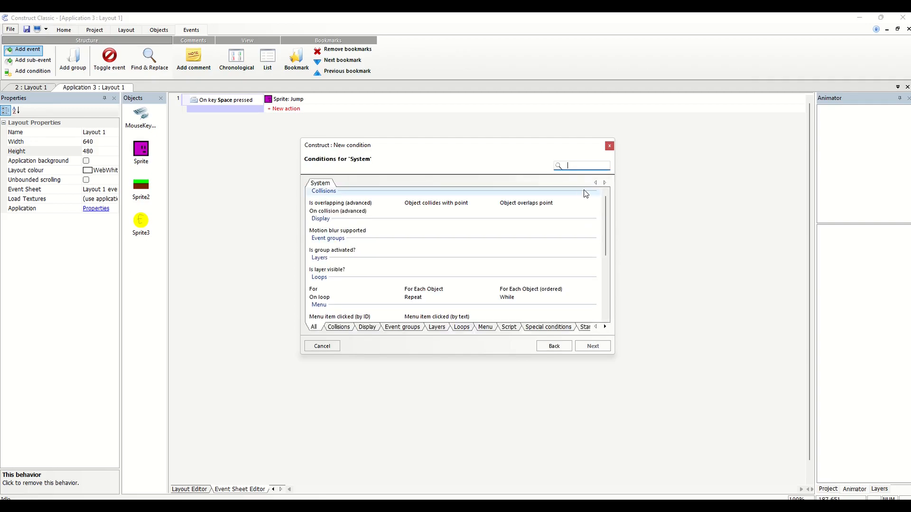
left_click_drag(607, 214, 619, 276)
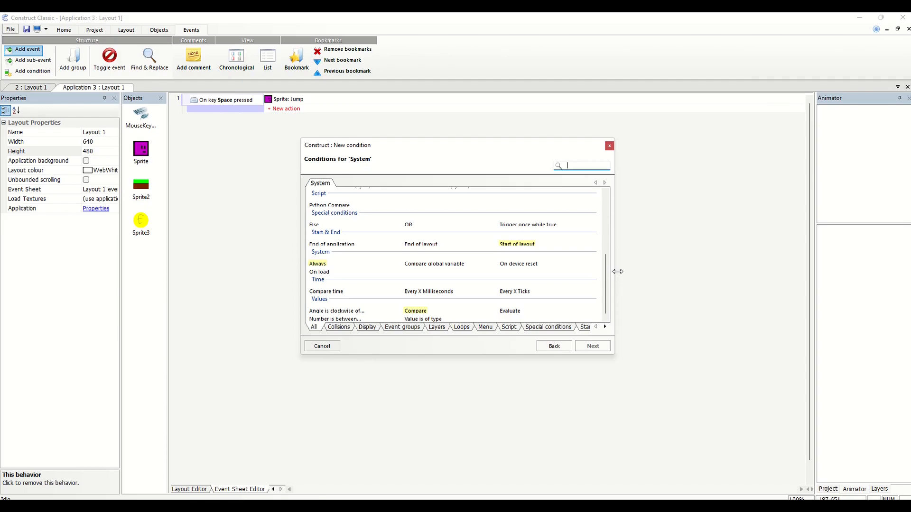
double_click(519, 292)
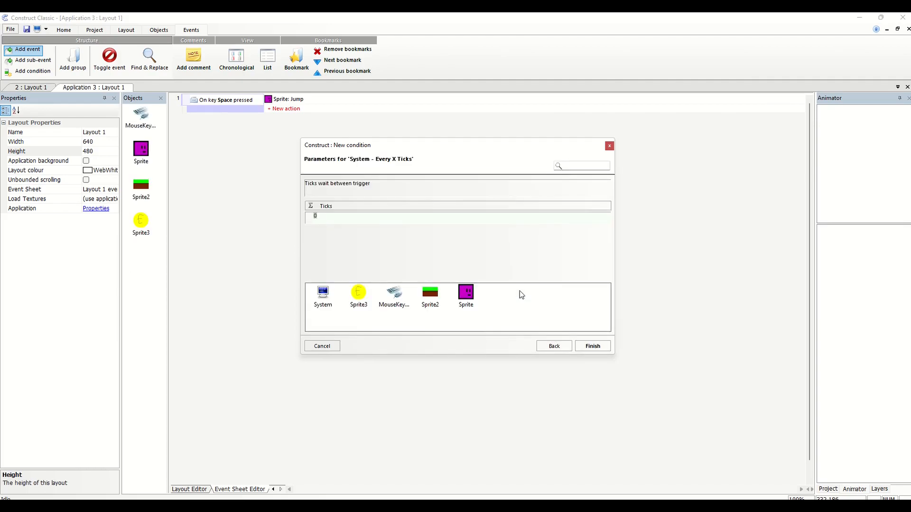
type("random(0.5,2)")
left_click(588, 348)
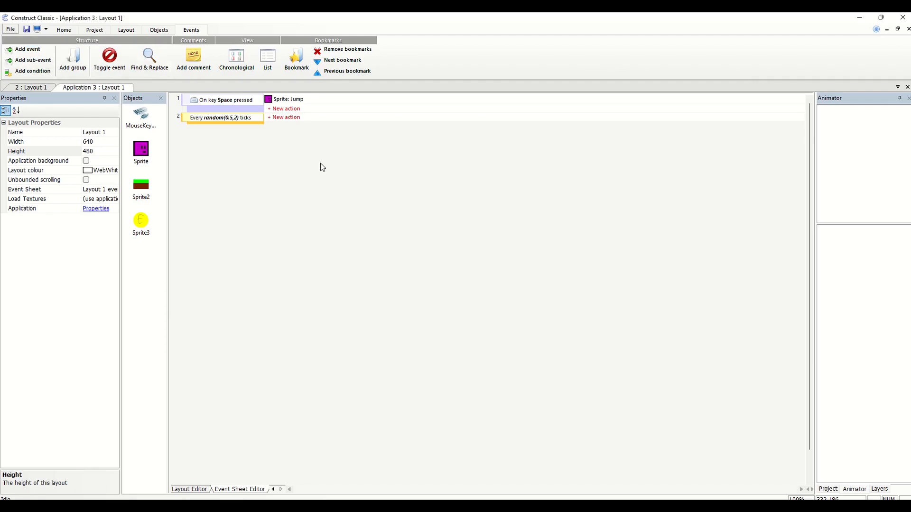
Give the random-ticks event a System Create object action that creates Sprite3 on layer 1 at 0, 0
left_click(287, 119)
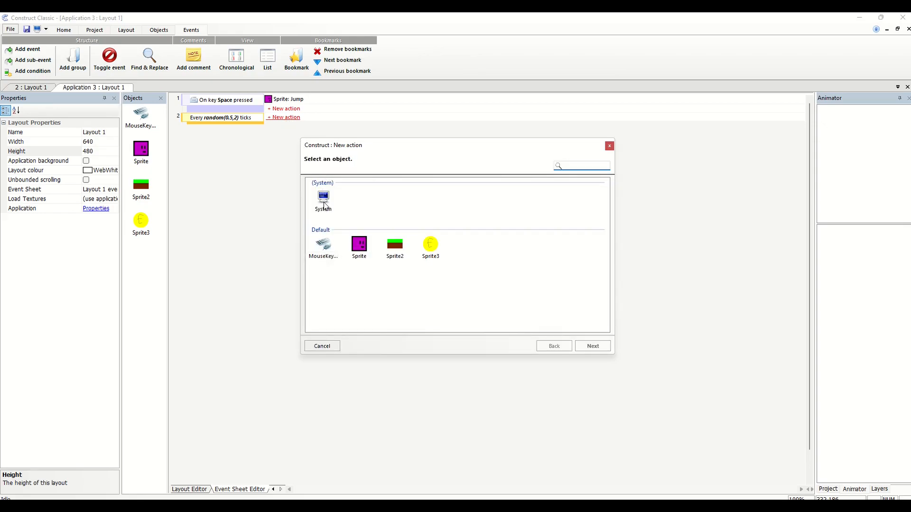
double_click(324, 195)
double_click(332, 264)
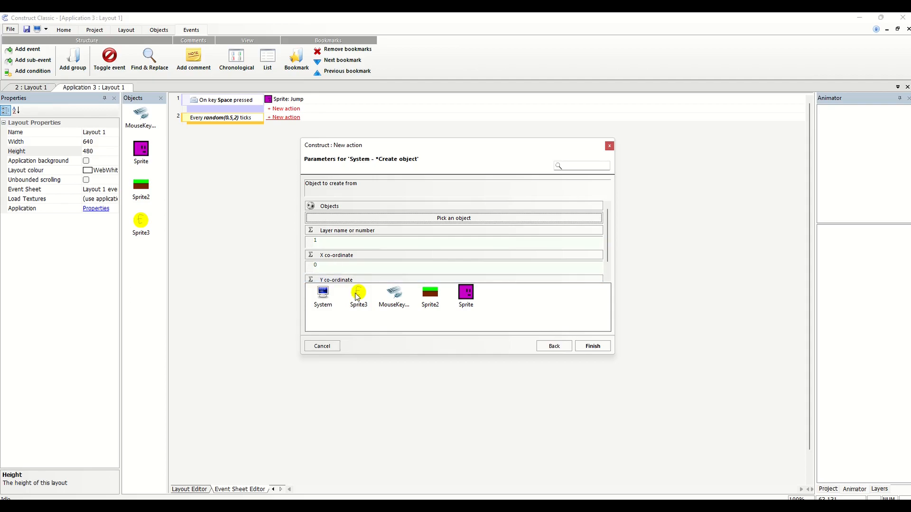
left_click(347, 244)
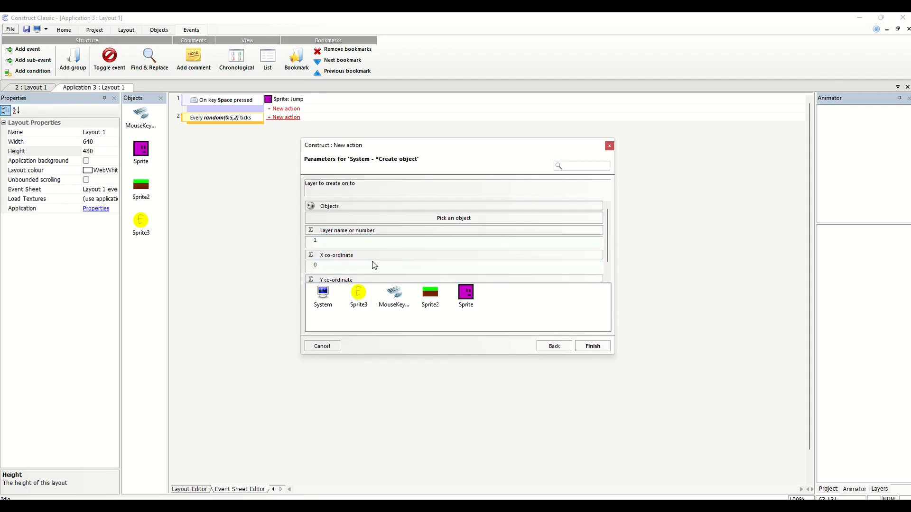
scroll(608, 245, "down", 1)
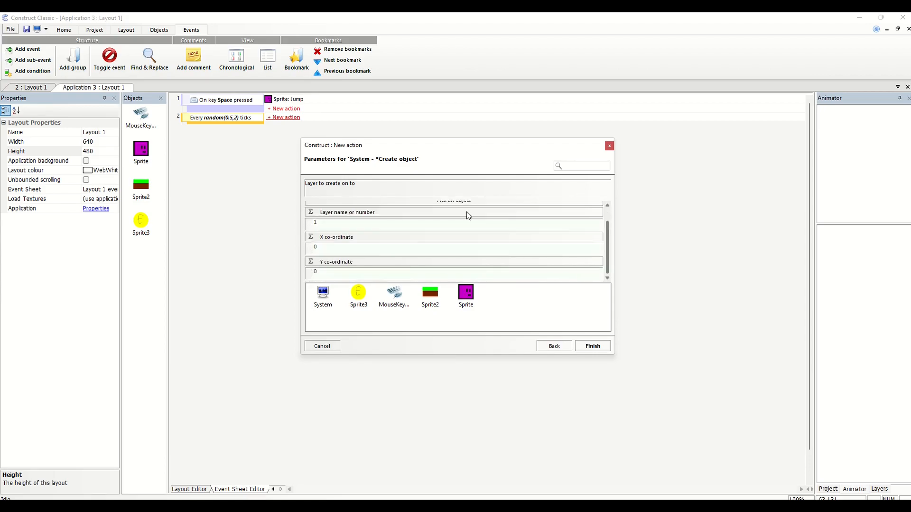
left_click(589, 348)
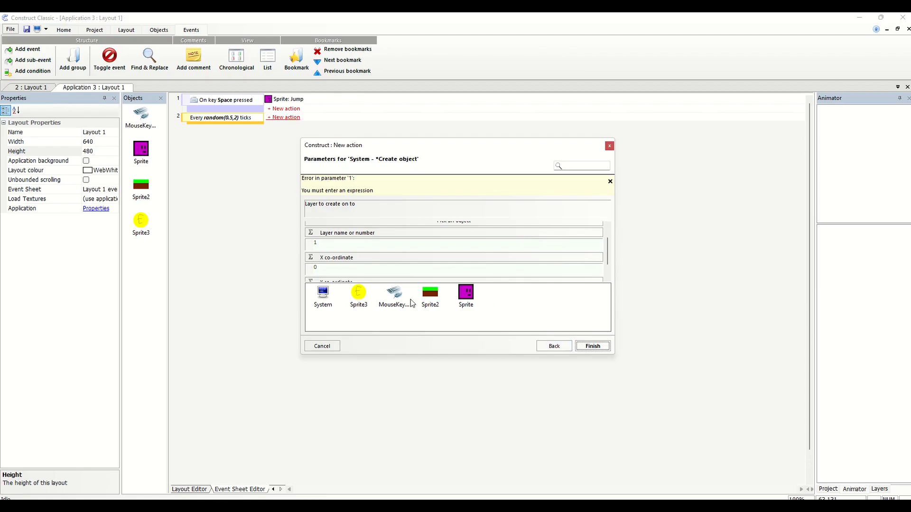
left_click(359, 298)
left_click(591, 346)
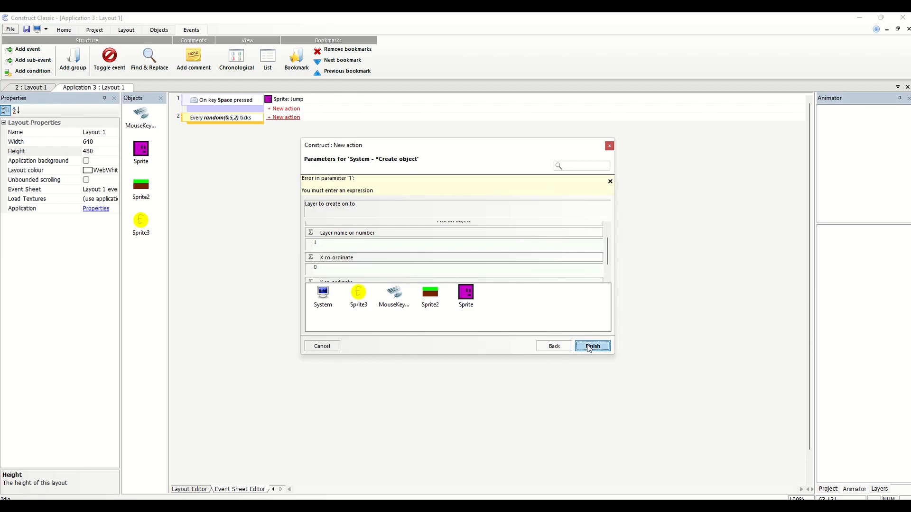
mouse_move(607, 243)
left_mouse_down()
mouse_move(609, 256)
mouse_move(606, 226)
left_mouse_up()
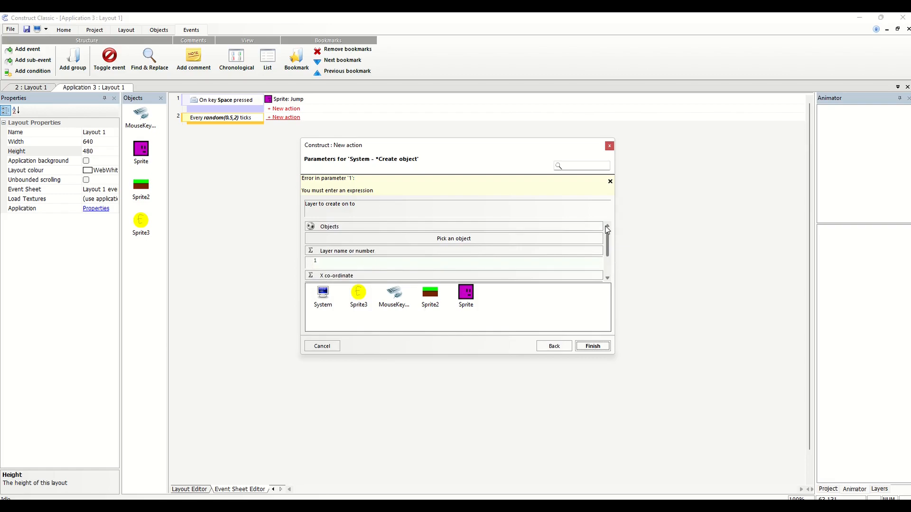
left_click(479, 238)
left_click(449, 177)
double_click(449, 177)
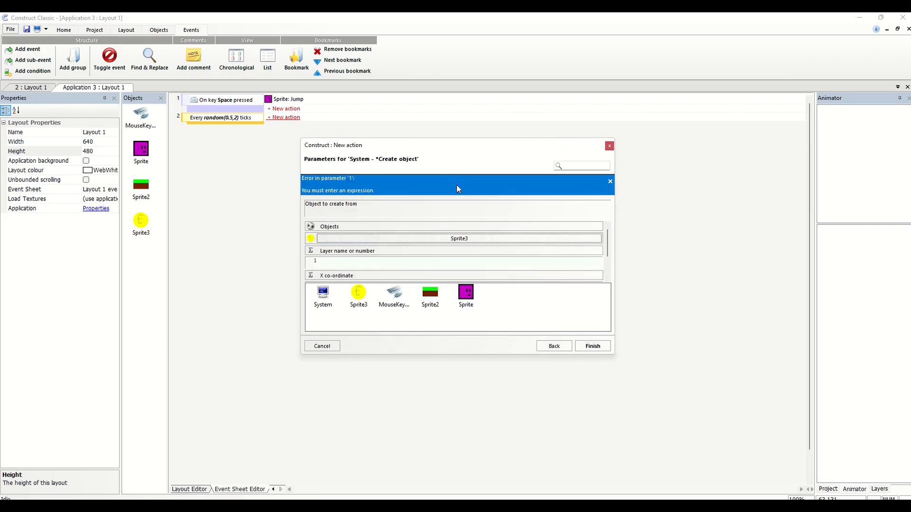
left_click(602, 348)
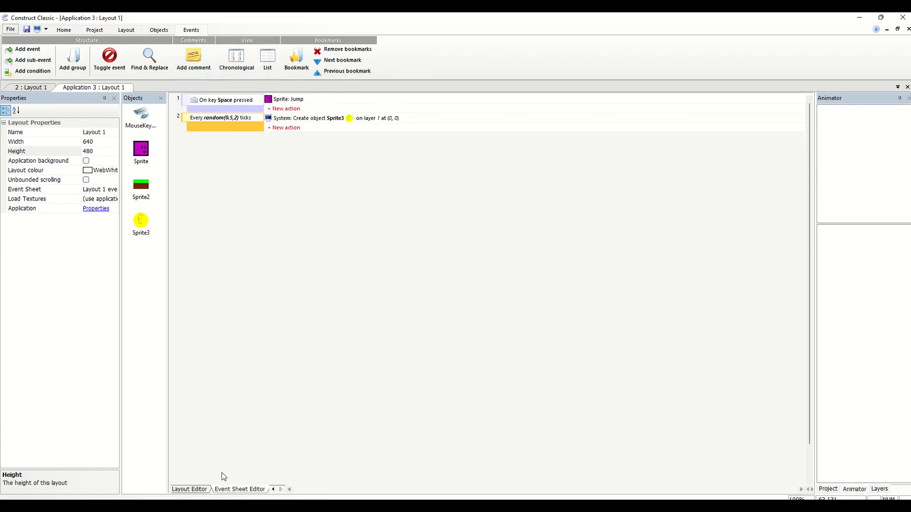
Show the coin sprite's common properties in the layout and move the coin to about X 23, Y -28, above the upper-left corner
left_click(199, 490)
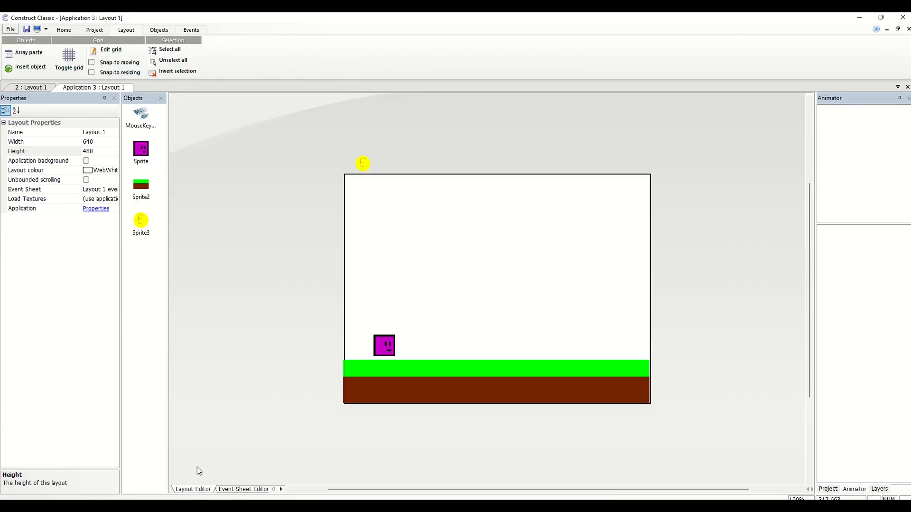
left_click(363, 163)
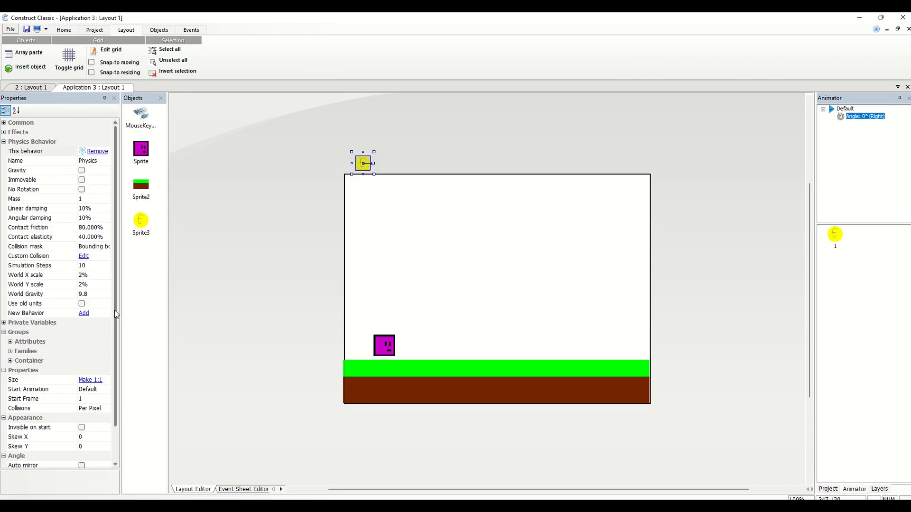
left_click_drag(115, 312, 115, 360)
scroll(115, 365, "up", 2)
left_click(4, 123)
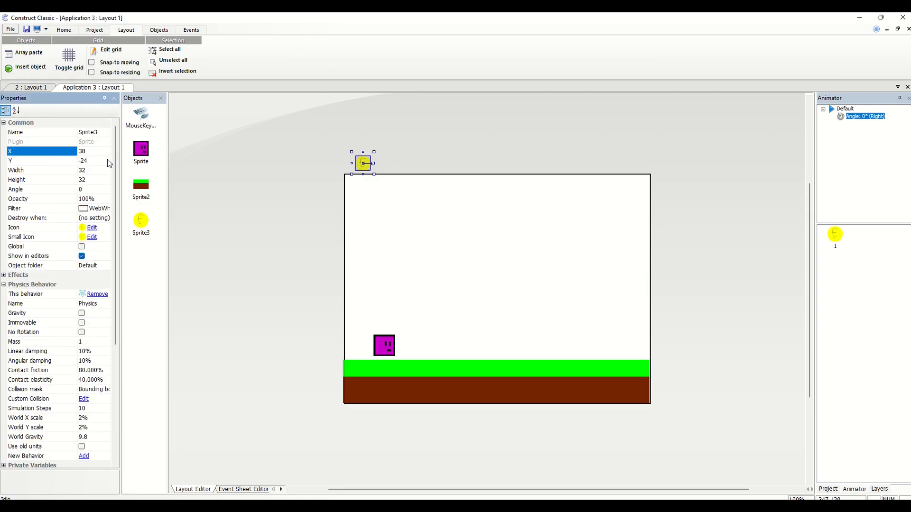
left_click_drag(364, 167, 366, 159)
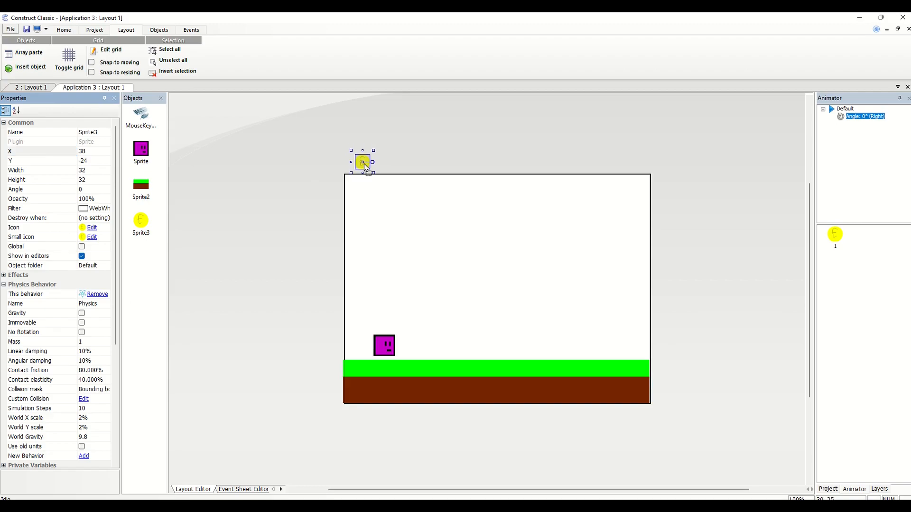
mouse_move(364, 164)
left_mouse_down()
mouse_move(332, 166)
mouse_move(664, 164)
mouse_move(418, 149)
mouse_move(361, 168)
left_mouse_up()
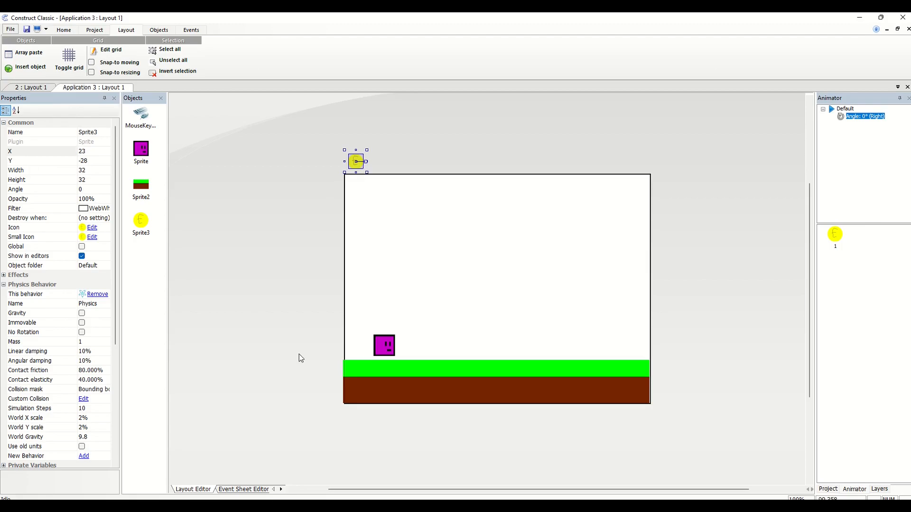
Edit the Create object action for Sprite3, setting its X co-ordinate to random(0,650) and Y co-ordinate to -26
left_click(243, 489)
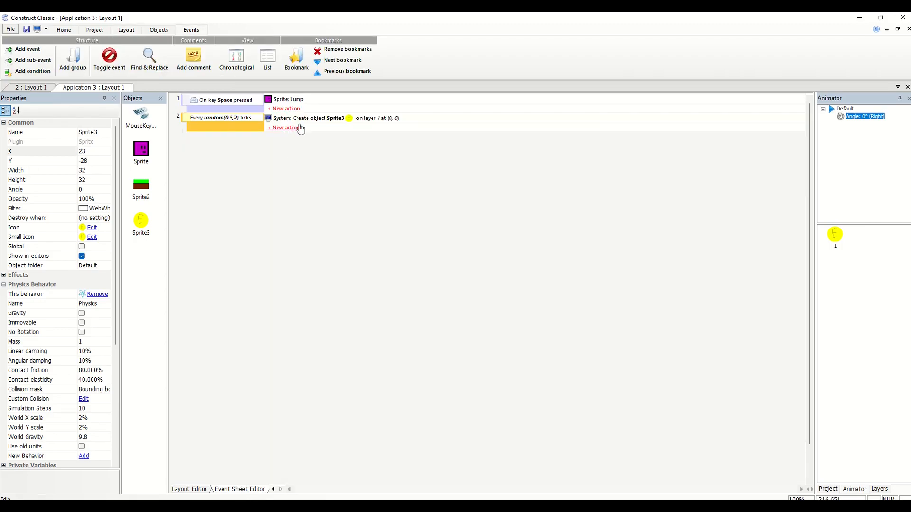
double_click(316, 118)
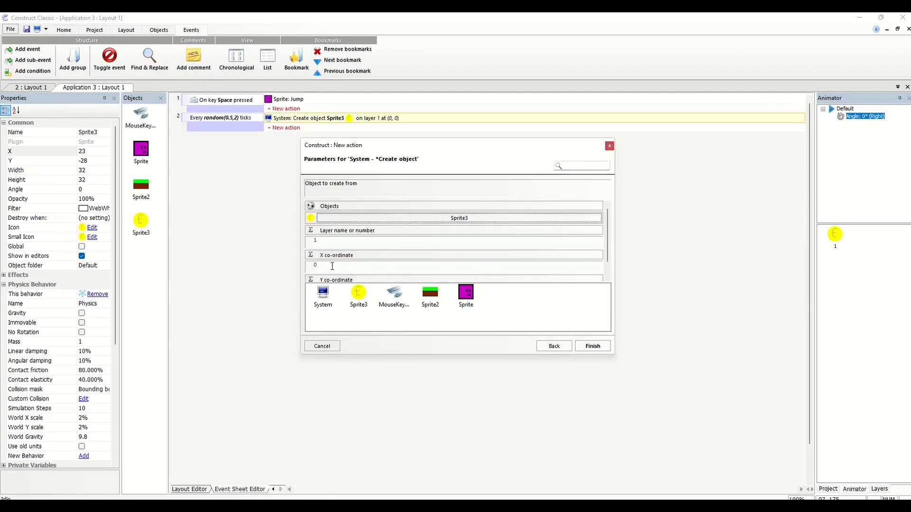
scroll(605, 262, "down", 1)
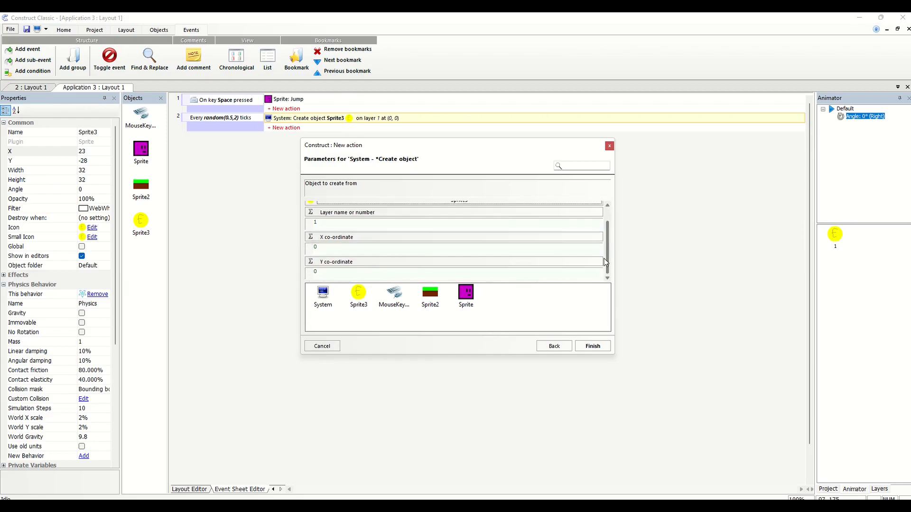
left_click(441, 274)
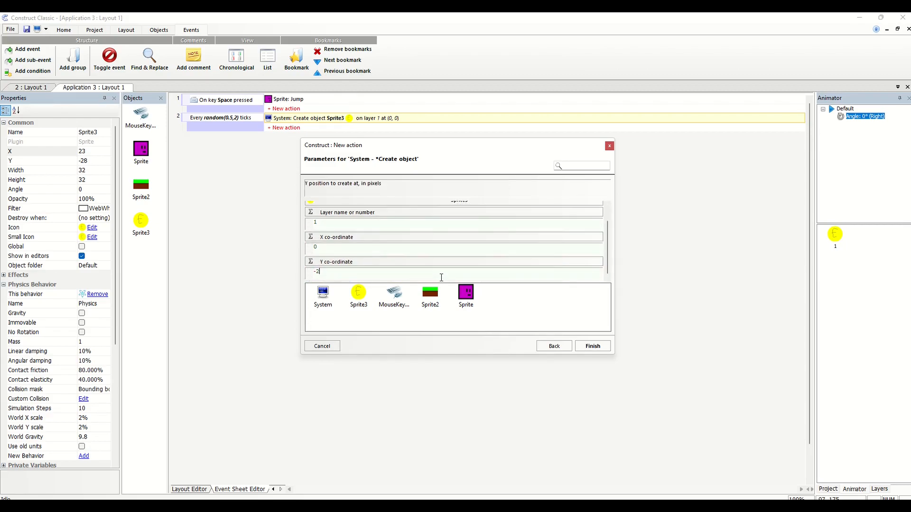
left_click(358, 247)
type("random(0,650)")
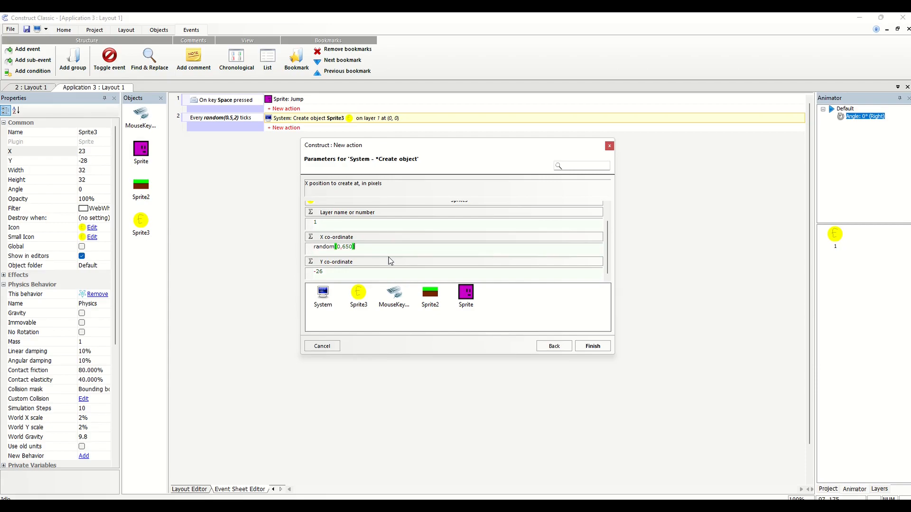
left_click(593, 346)
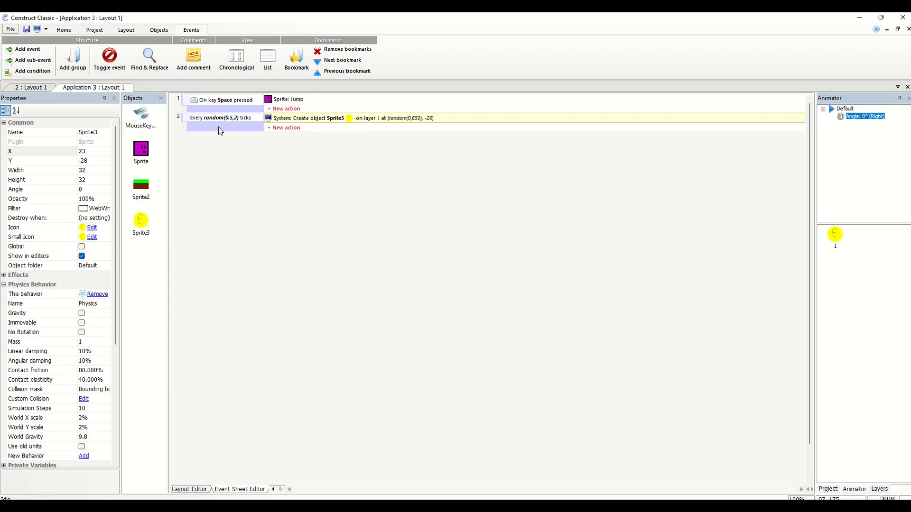
Add an event with the Sprite condition Is overlapping another object, choosing Sprite3 as the object
right_click(215, 148)
left_click(228, 156)
double_click(359, 245)
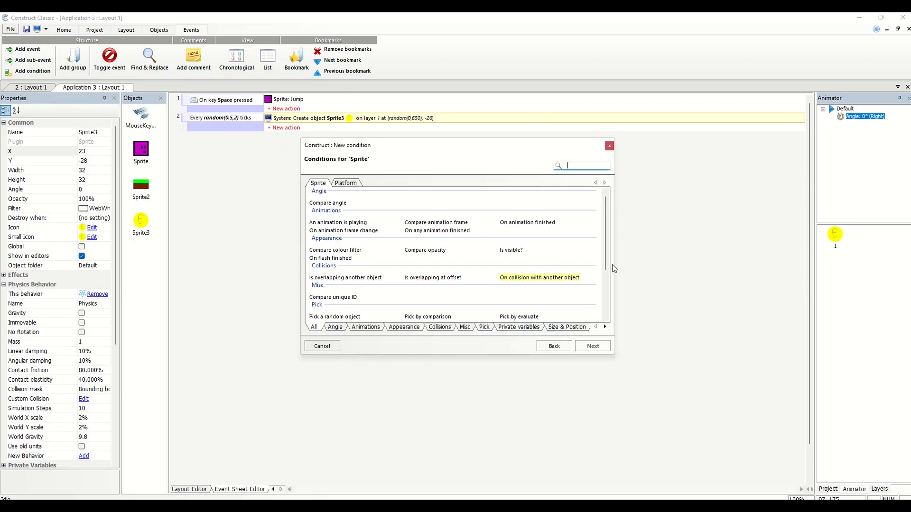
left_click_drag(605, 251, 605, 297)
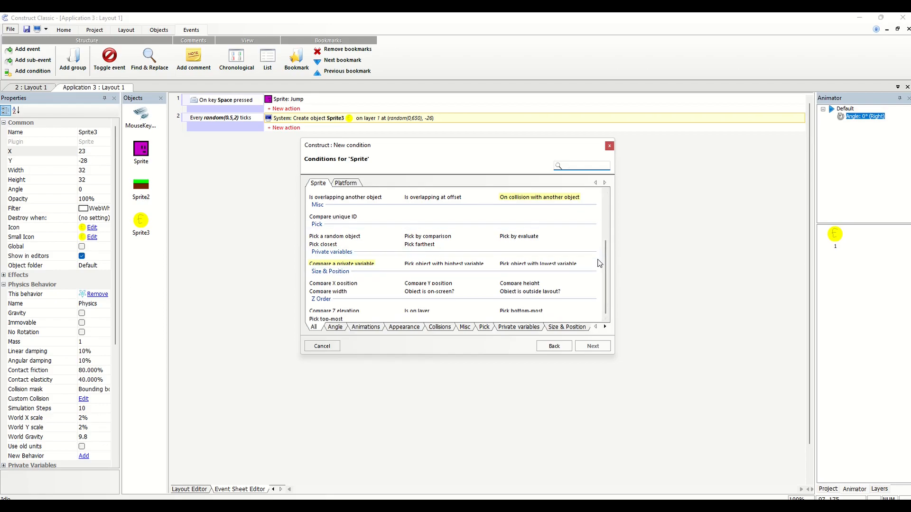
scroll(605, 266, "up", 1)
double_click(383, 239)
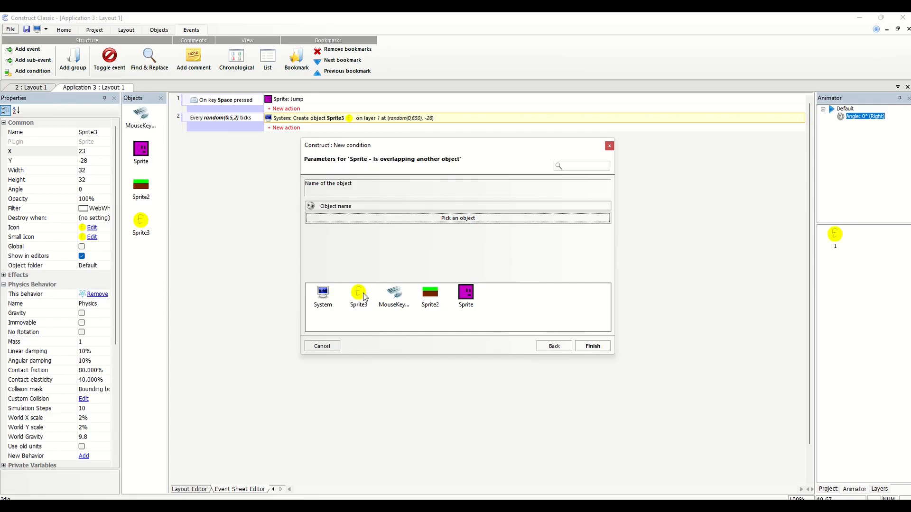
left_click(388, 219)
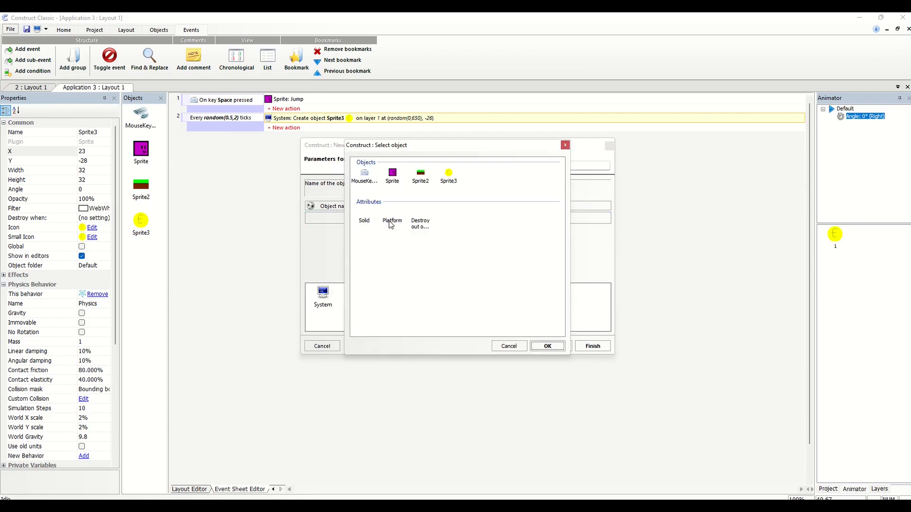
double_click(456, 183)
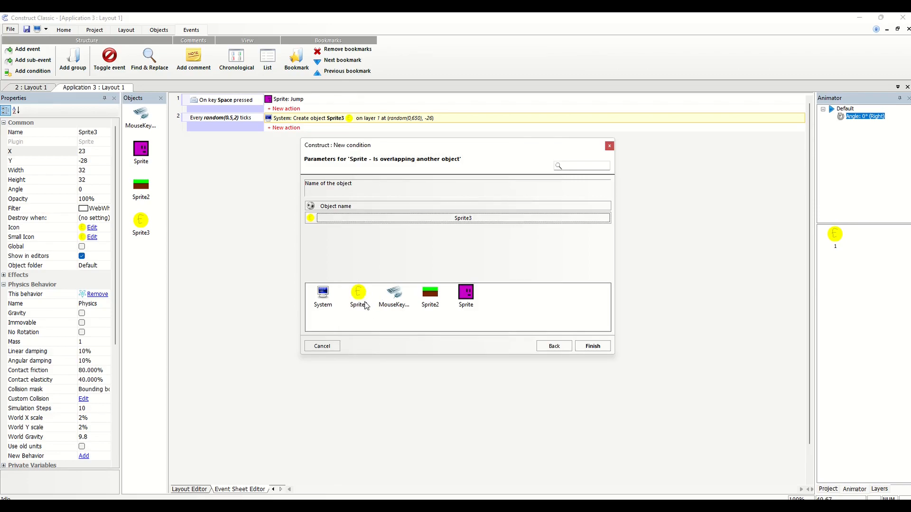
left_click(593, 346)
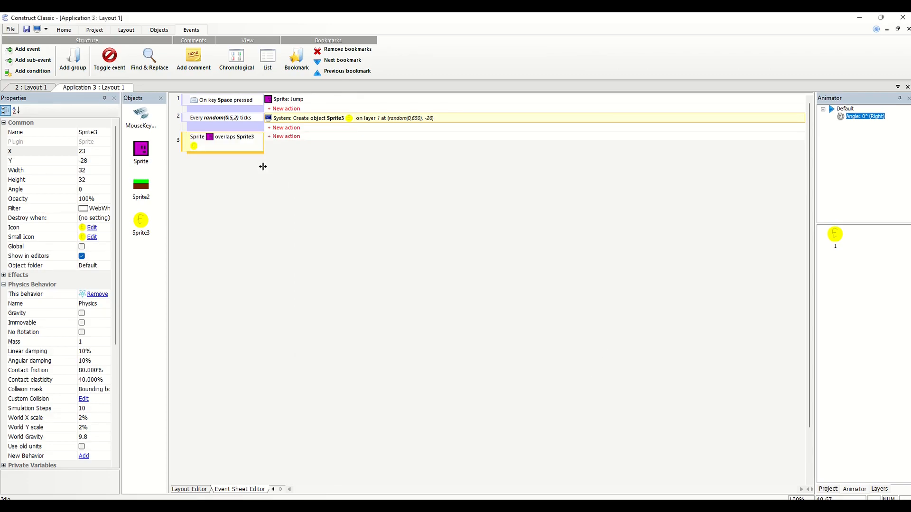
Give the Sprite overlaps Sprite3 event an action that destroys Sprite3
left_click(286, 136)
double_click(434, 246)
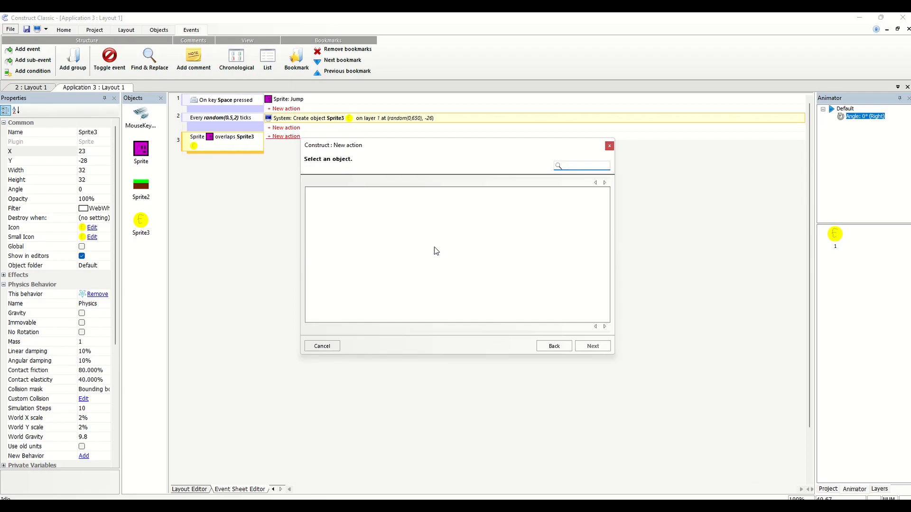
left_click_drag(602, 218, 606, 290)
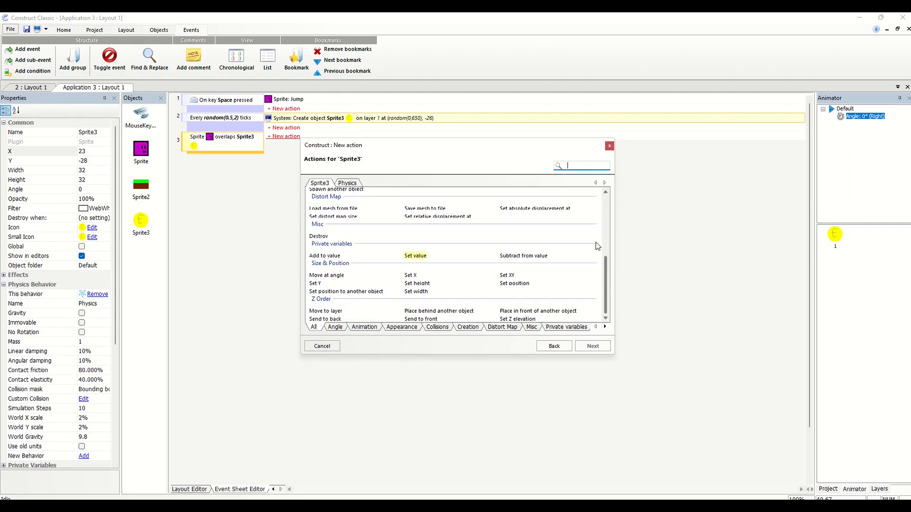
type("des")
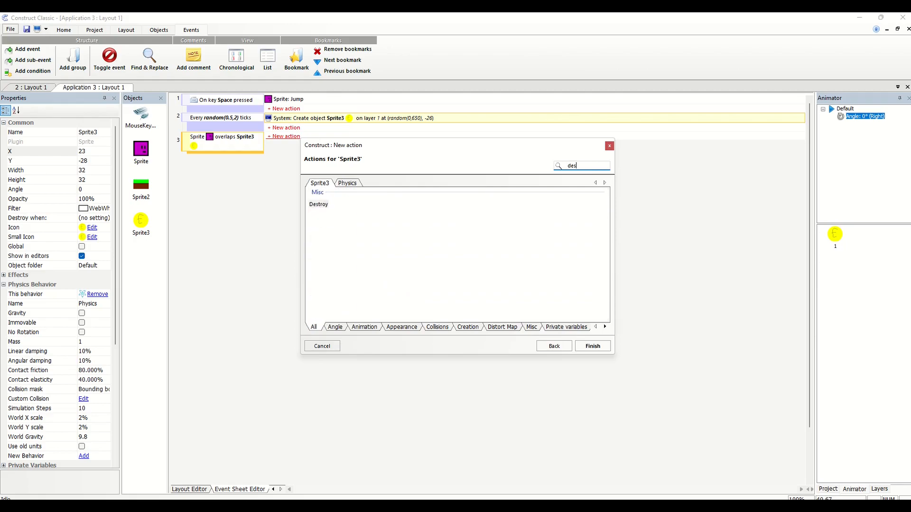
double_click(315, 206)
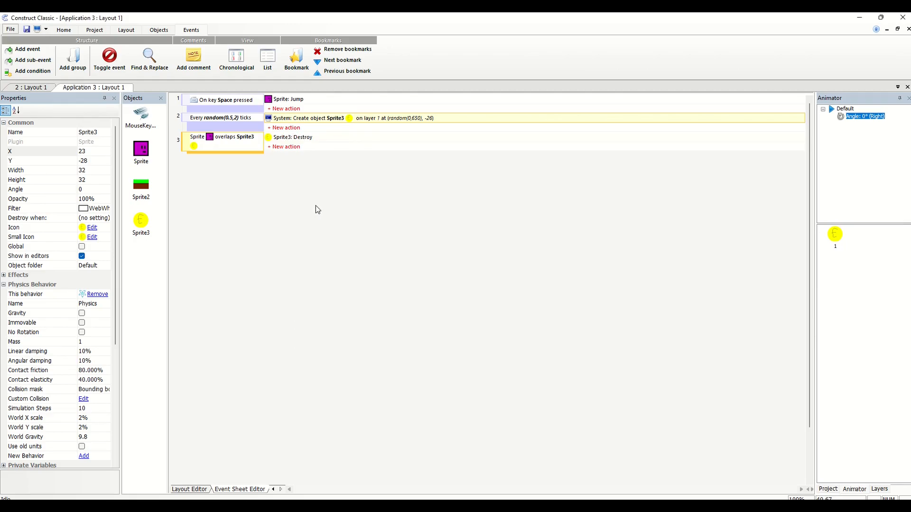
right_click(318, 209)
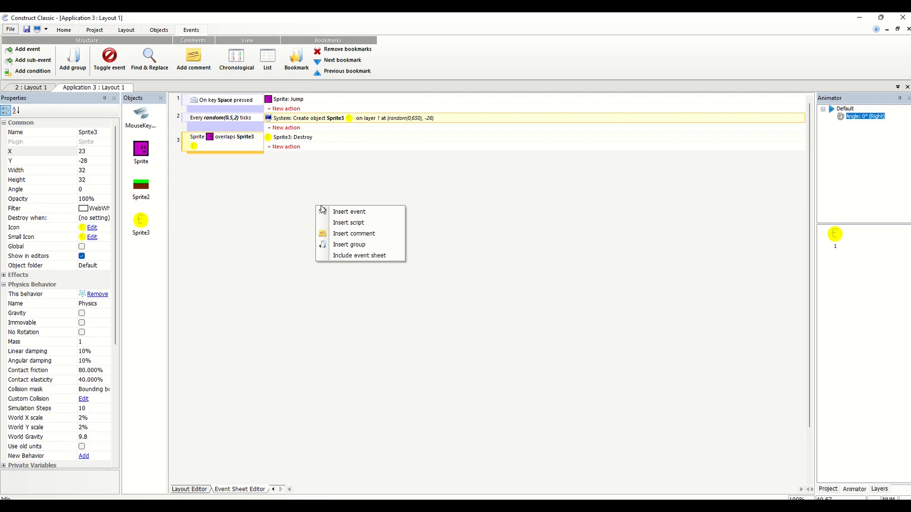
left_click(336, 214)
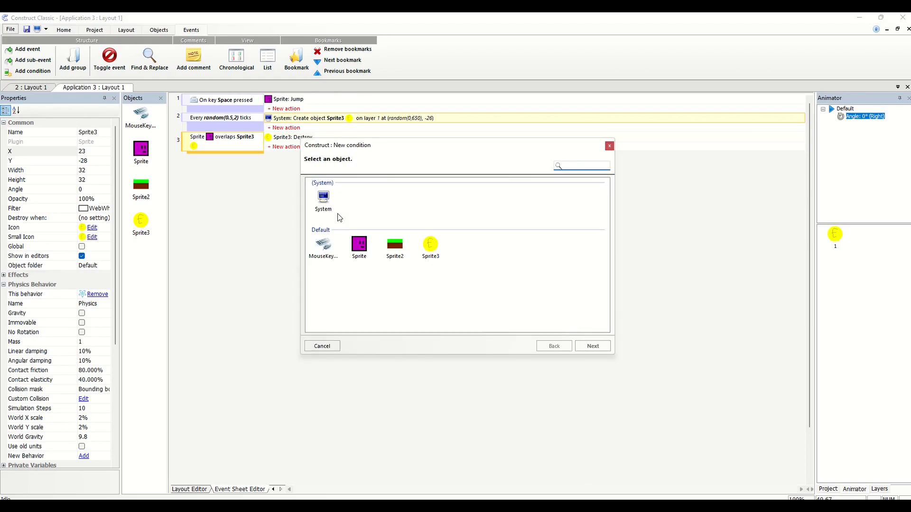
double_click(322, 196)
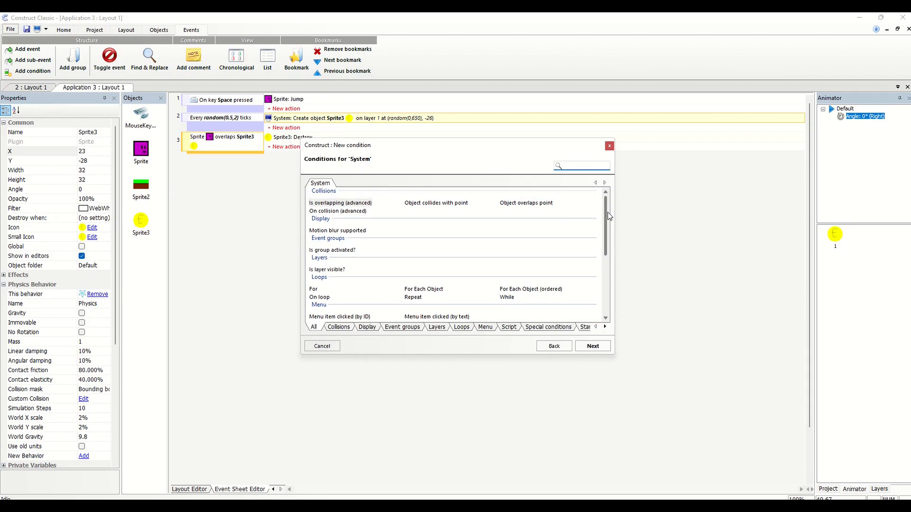
scroll(486, 265, "down", 10)
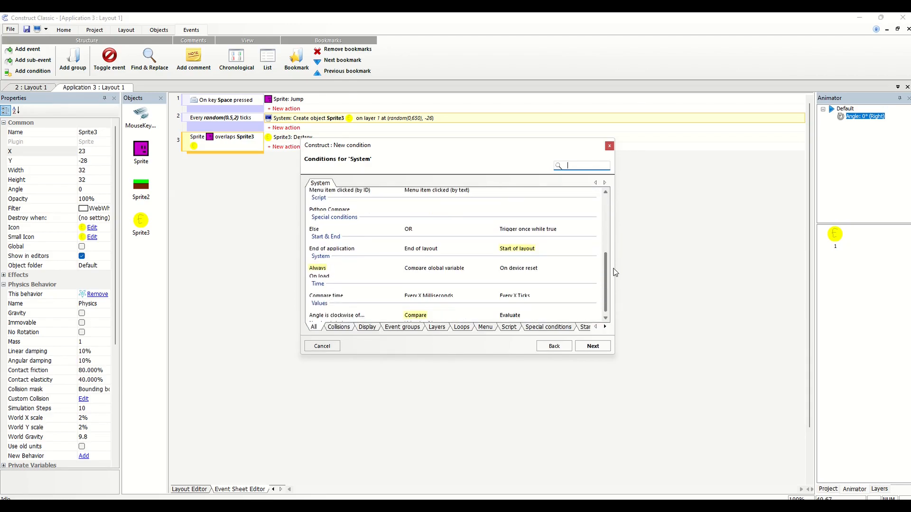
left_click(459, 265)
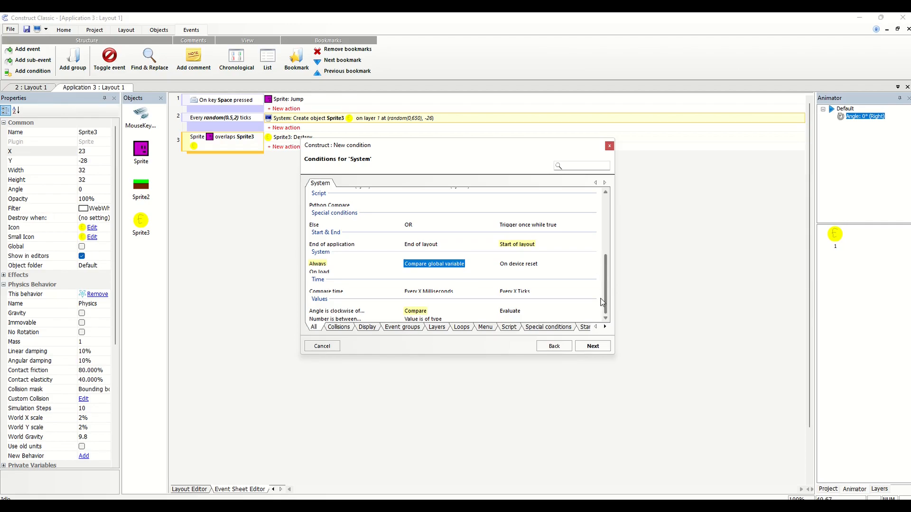
left_click(610, 145)
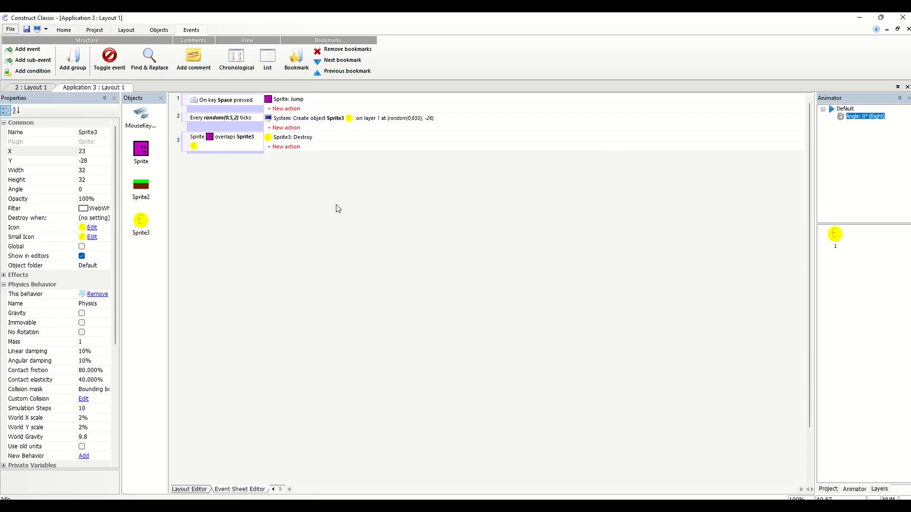
left_click(313, 201)
left_click(127, 30)
left_click(95, 30)
left_click(69, 31)
left_click(159, 30)
left_click(190, 30)
Switch to the web browser and search Google for "construct classic global variable"
left_click(860, 17)
left_click(650, 41)
type("construct classic global variable.")
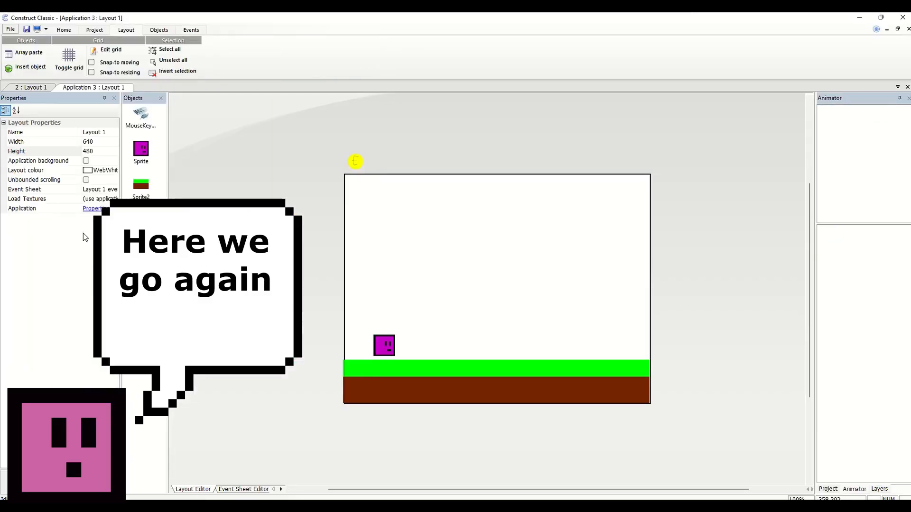
Look through the application's properties and the layout properties for a global variable setting
left_click(92, 208)
scroll(102, 228, "down", 3)
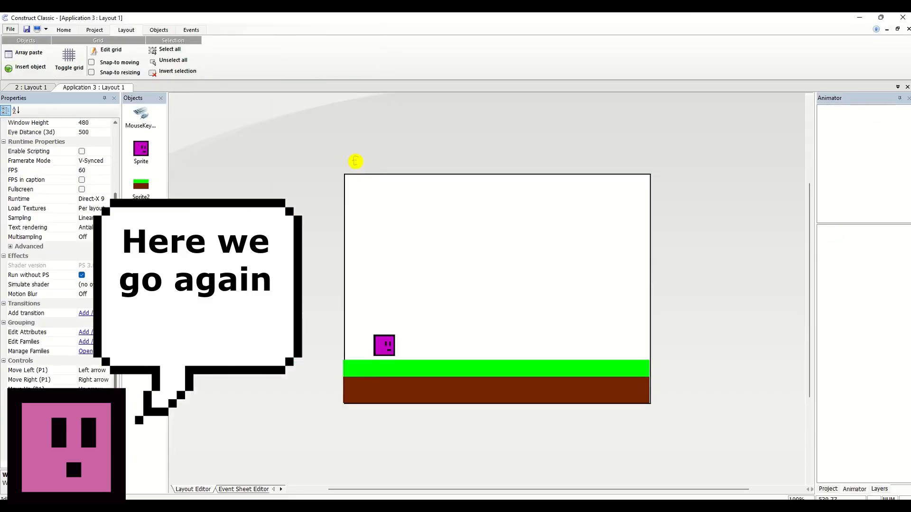
scroll(102, 228, "up", 3)
left_click(86, 190)
scroll(102, 213, "down", 3)
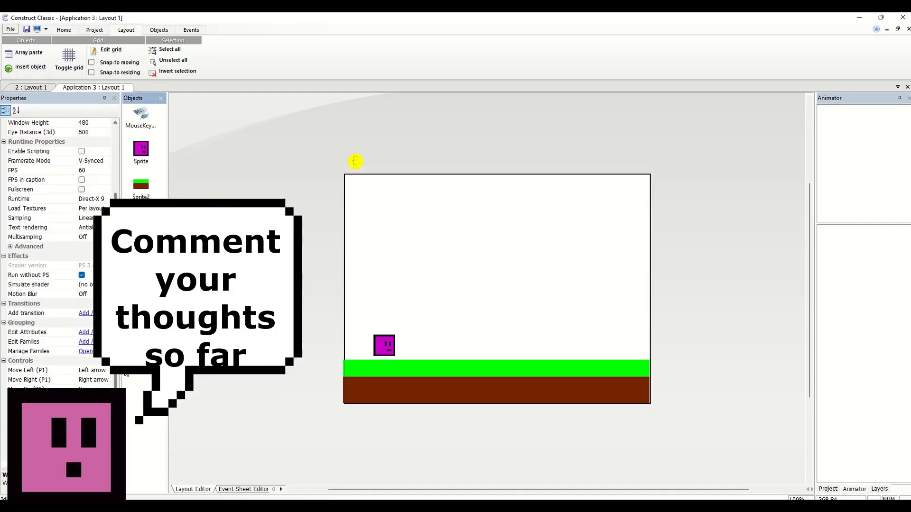
left_click(228, 171)
left_click(94, 30)
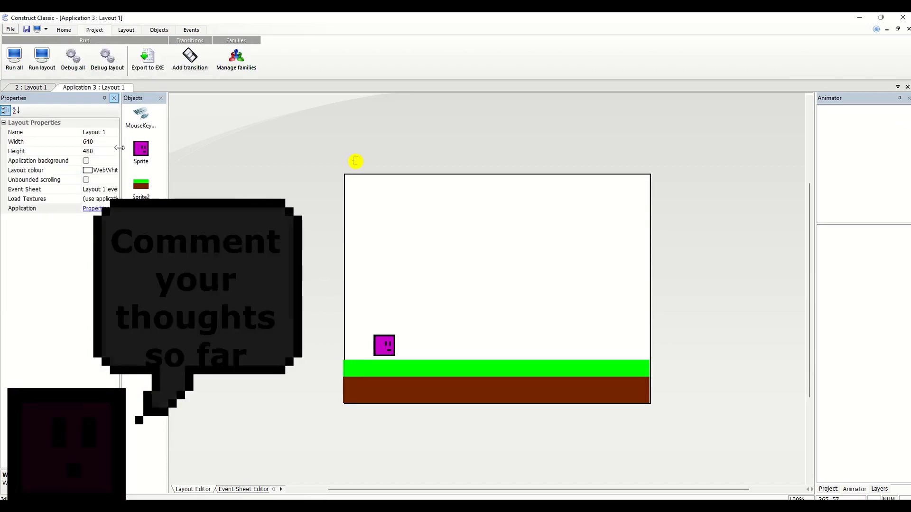
Add a global variable named Score to Application 3 in the project tree, with type Number and initial value 0
left_click(829, 490)
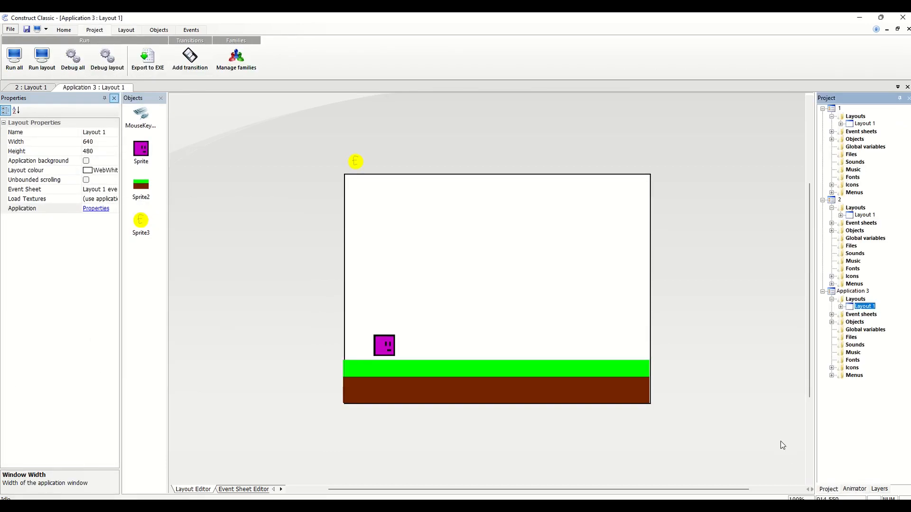
left_click(878, 489)
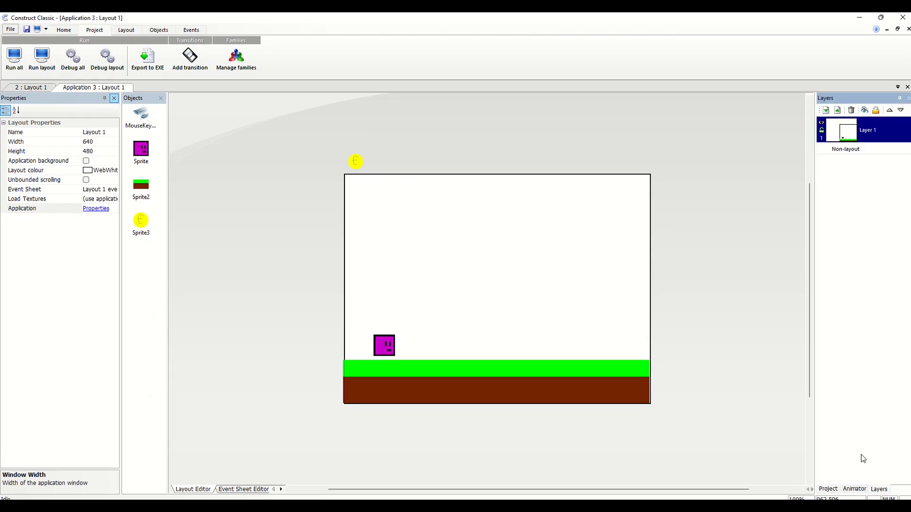
left_click(855, 488)
left_click(829, 489)
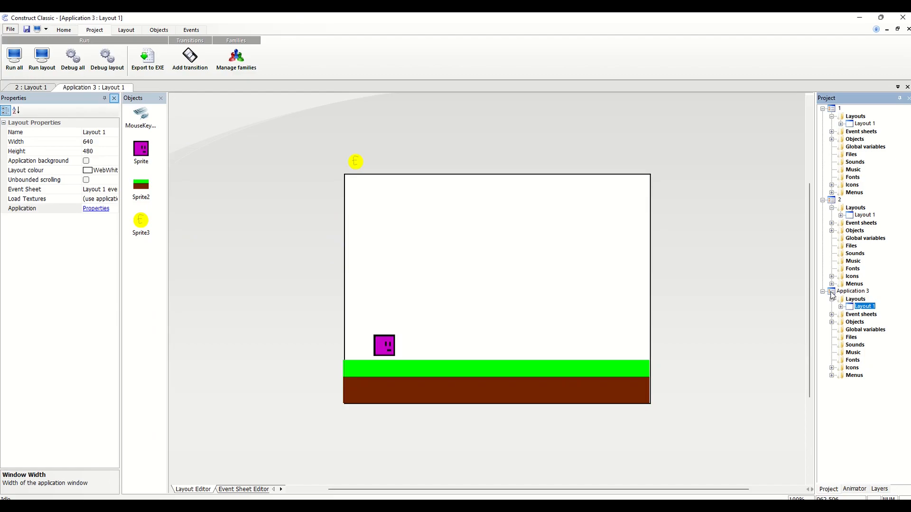
right_click(848, 330)
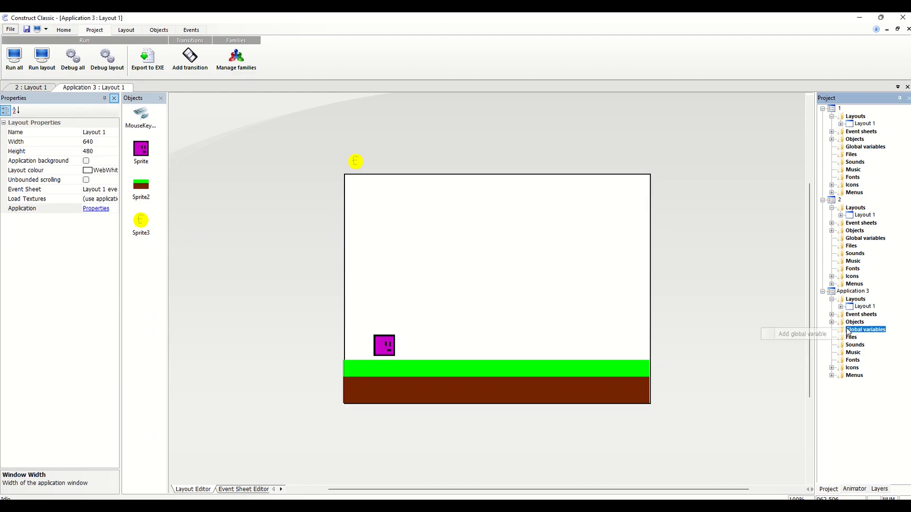
left_click(835, 336)
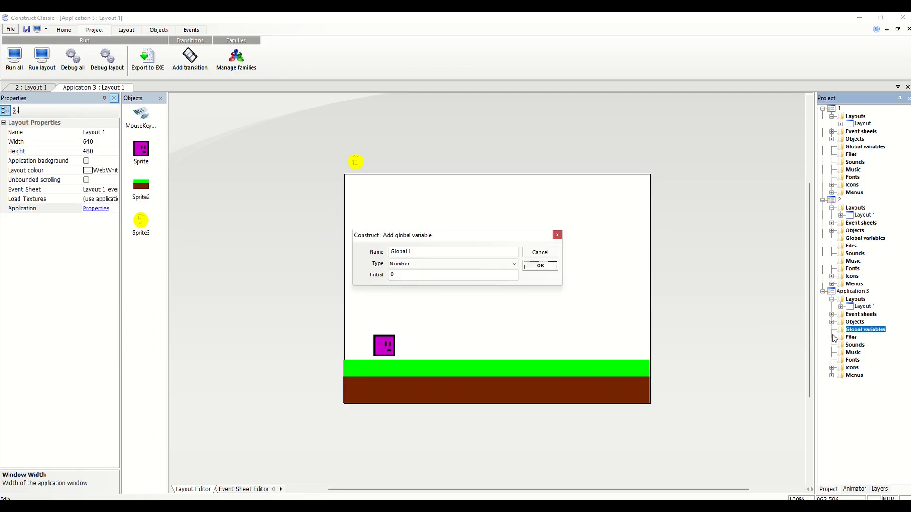
left_click_drag(413, 252, 388, 255)
type("Score")
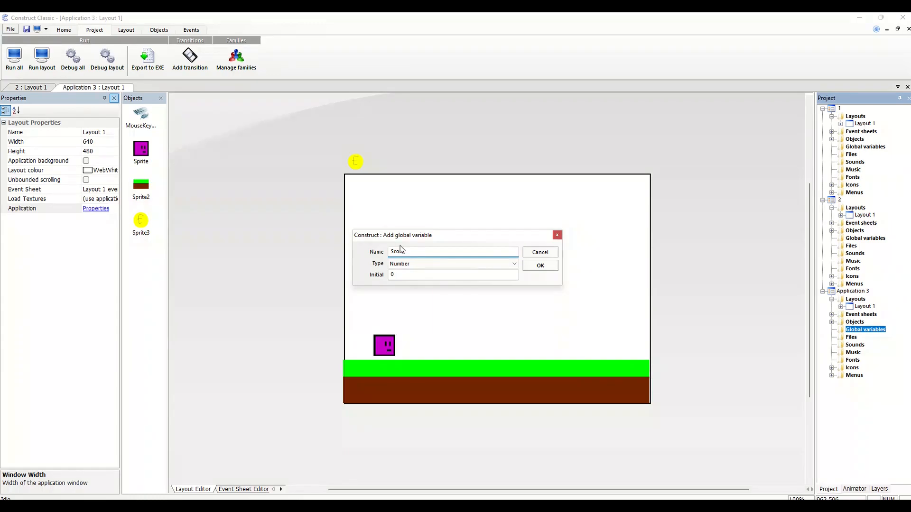
left_click(540, 266)
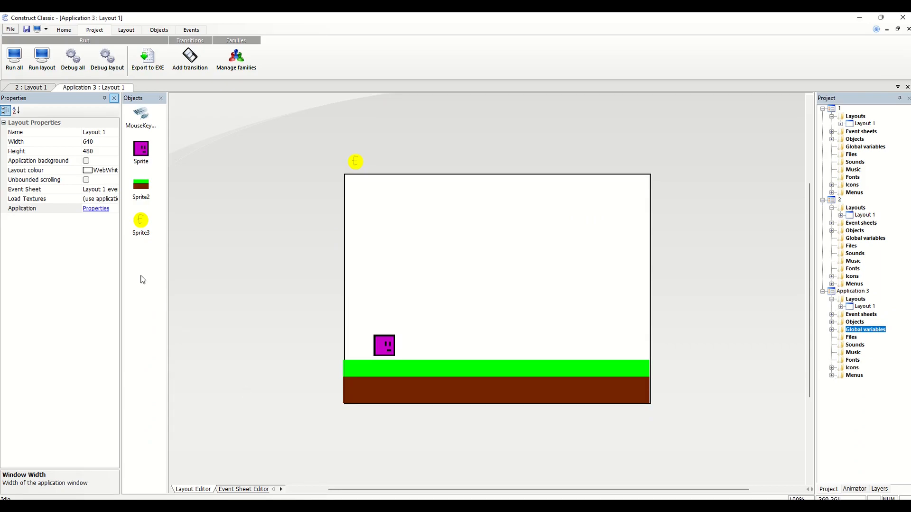
Check the application's control settings and the available keys for Jump (P1)
left_click(88, 211)
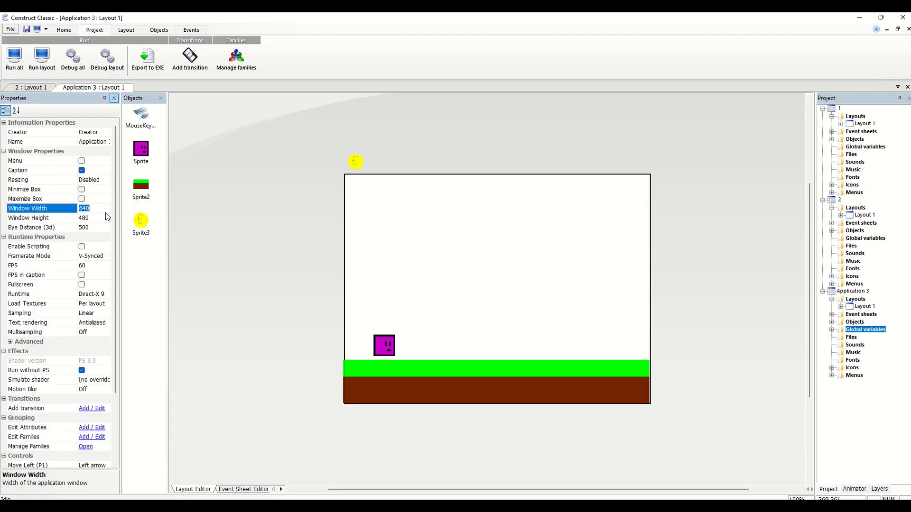
left_click_drag(114, 212, 122, 346)
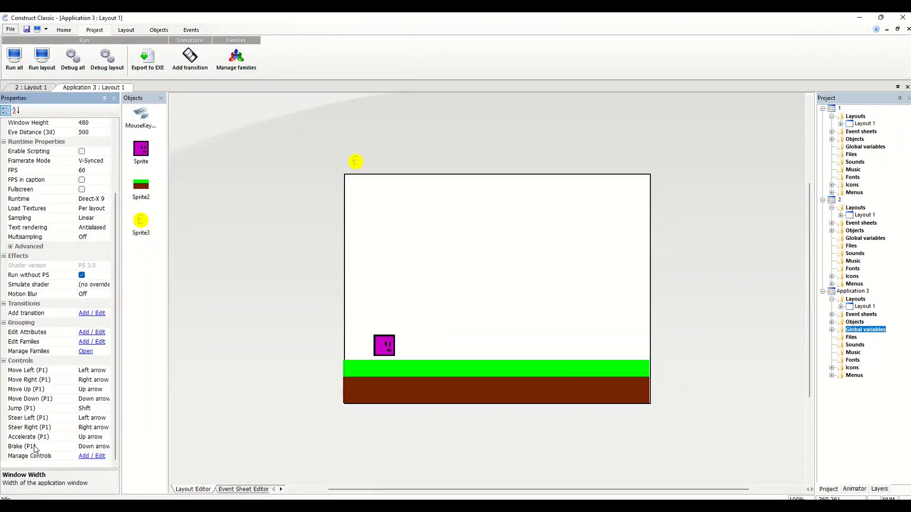
left_click(94, 410)
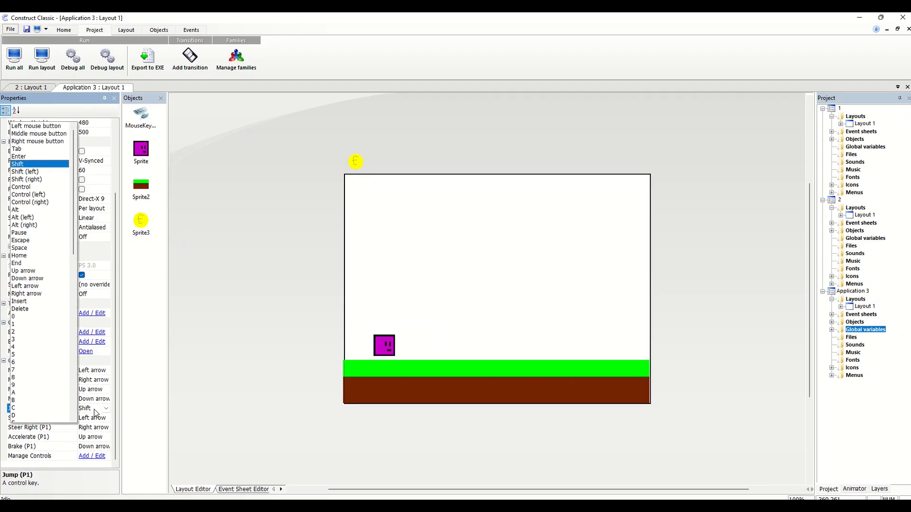
left_click(107, 408)
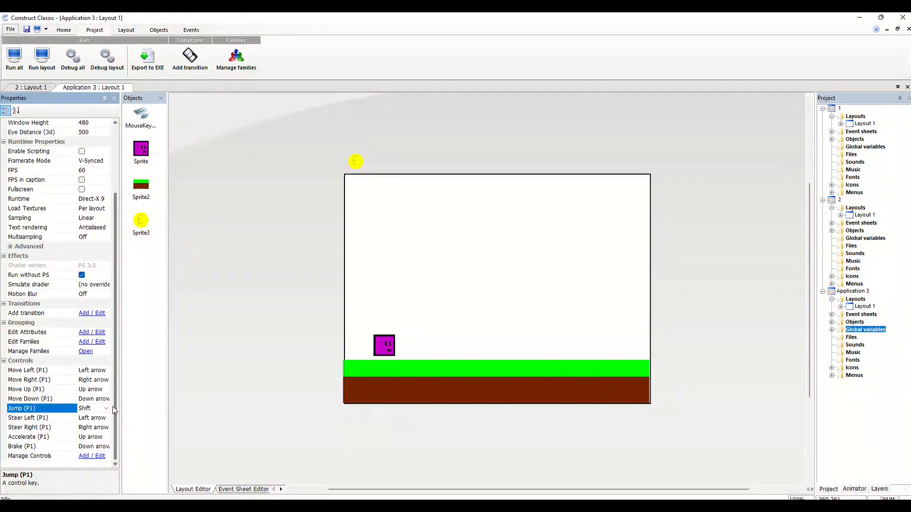
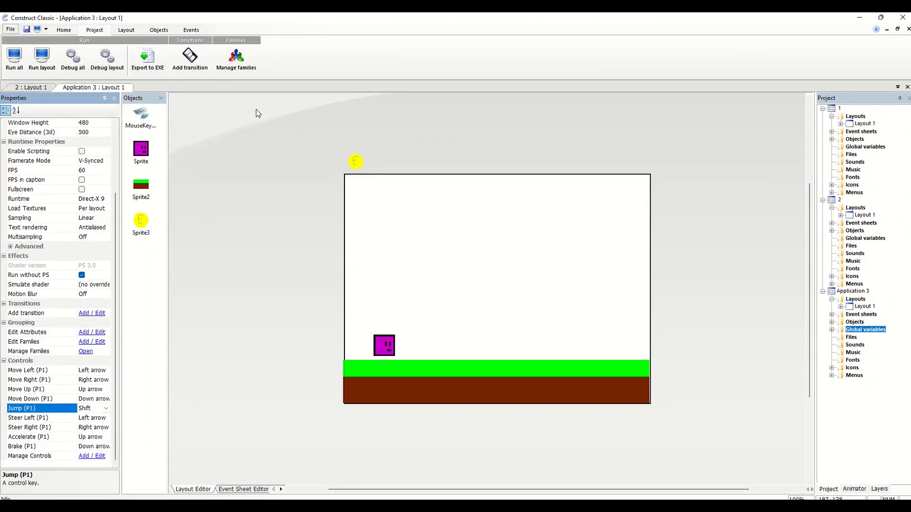
Add a System action to the Sprite overlaps Sprite3 event that adds 1 to the global variable Score
left_click(249, 490)
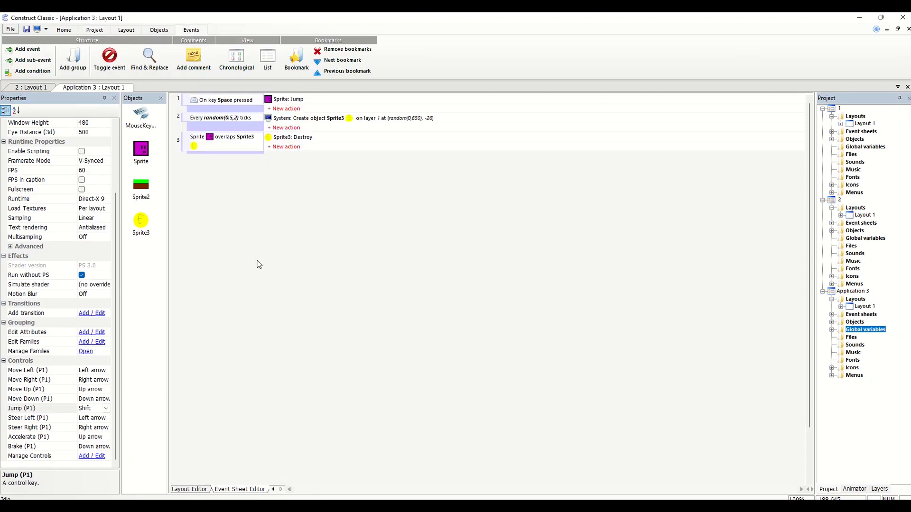
left_click(284, 147)
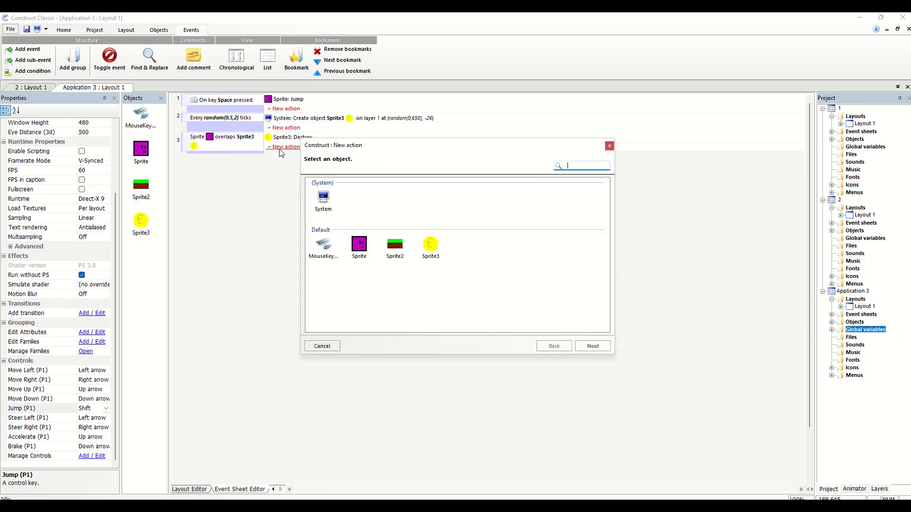
double_click(318, 210)
left_click_drag(607, 243, 604, 277)
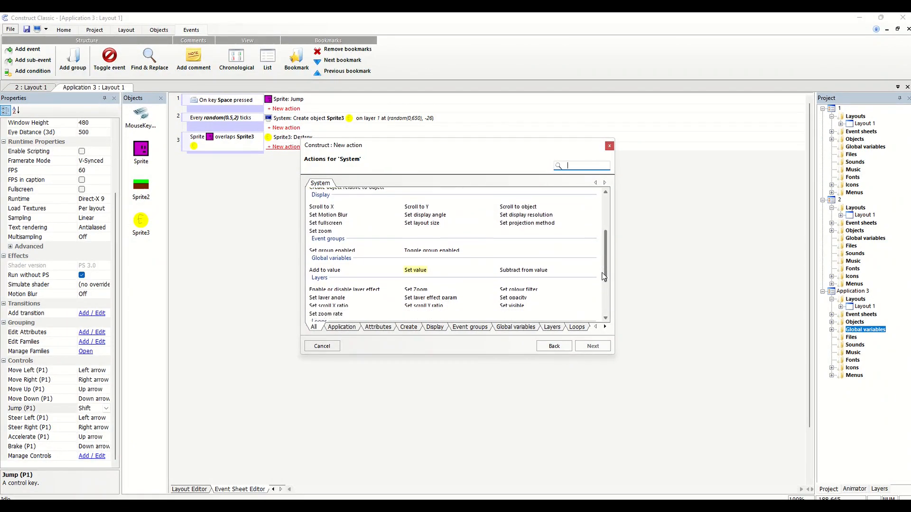
double_click(337, 271)
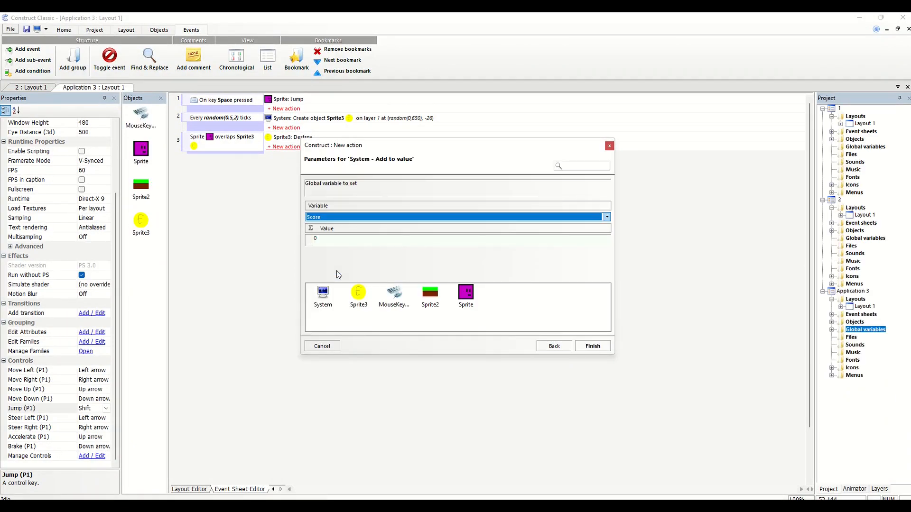
left_click(350, 238)
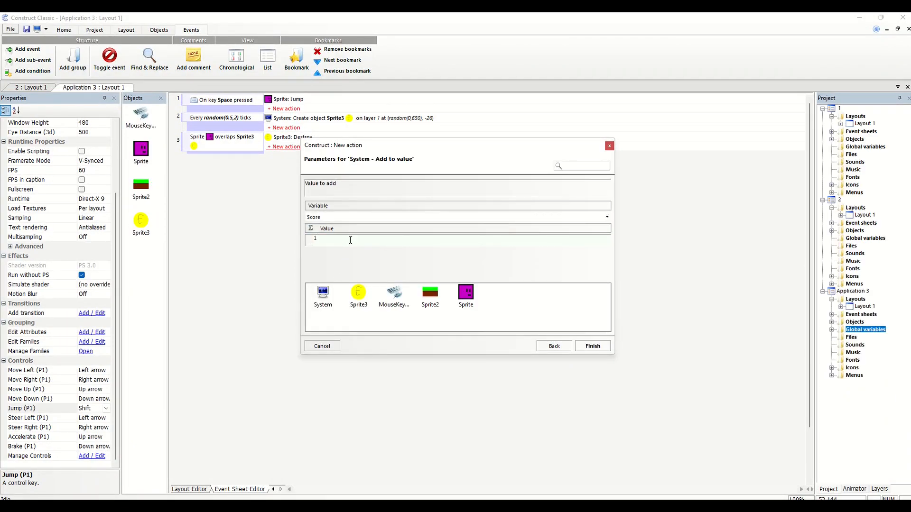
type("1")
key("Return")
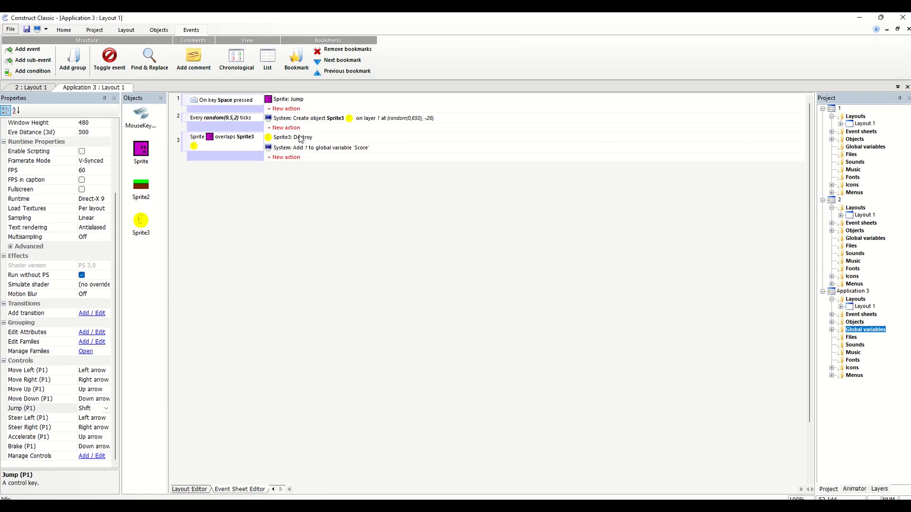
Insert a Text object into the layout and position it in the upper-right corner of the white game area
left_click(189, 489)
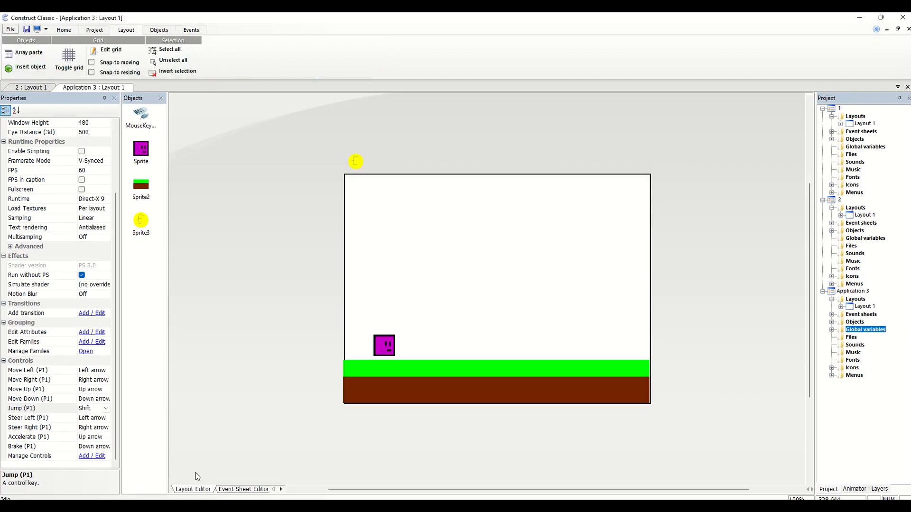
right_click(306, 238)
left_click(313, 242)
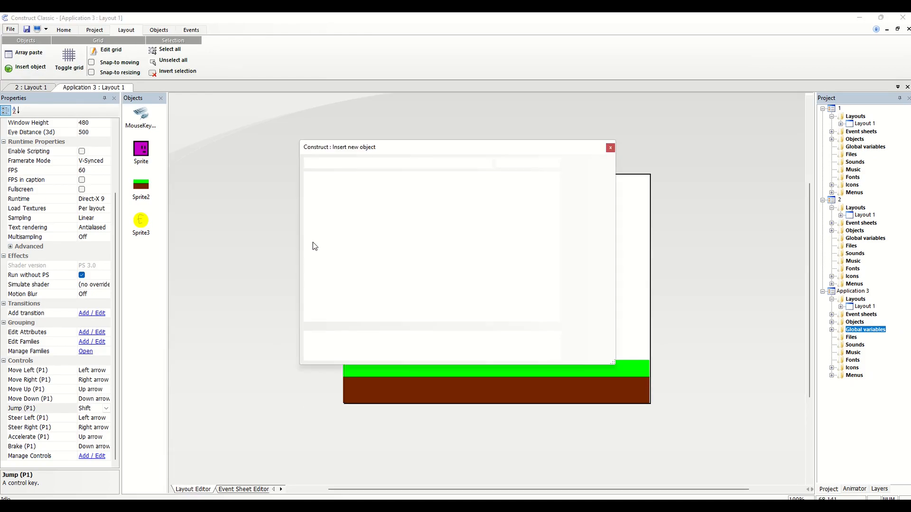
left_click(428, 192)
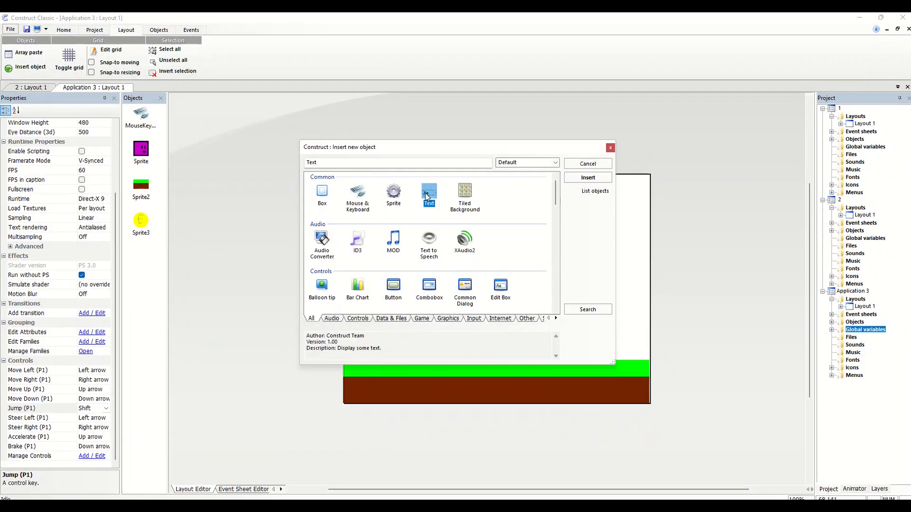
left_click(588, 177)
left_click(598, 183)
left_click_drag(607, 192, 585, 184)
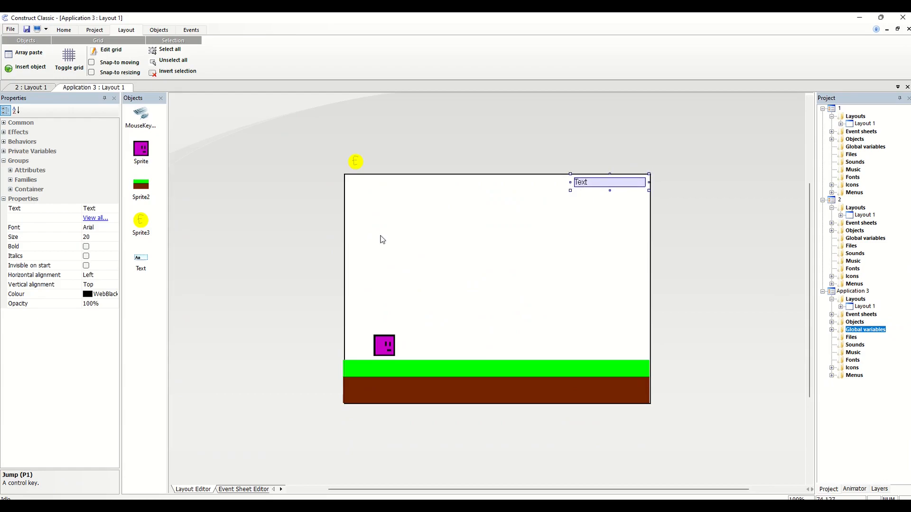
Format the Text object with Center horizontal alignment, size 40 and the Impact font
left_click(95, 275)
left_click(93, 293)
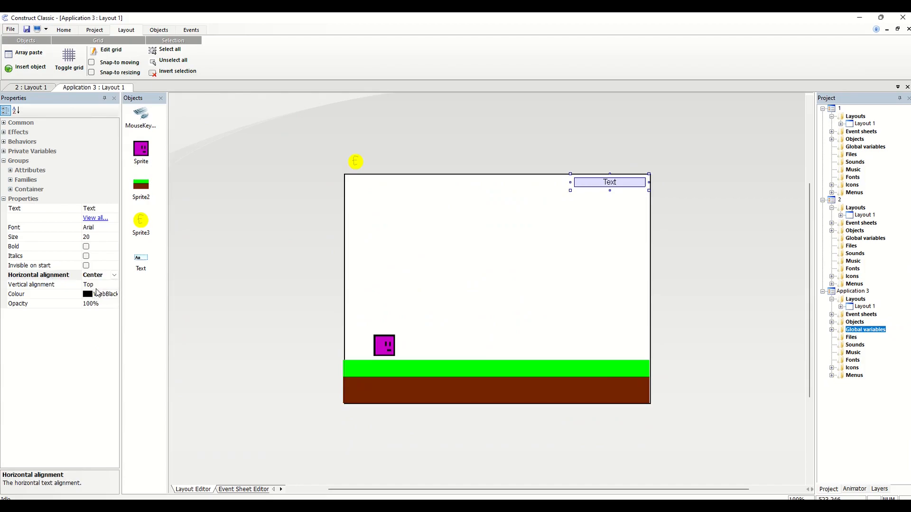
left_click(92, 232)
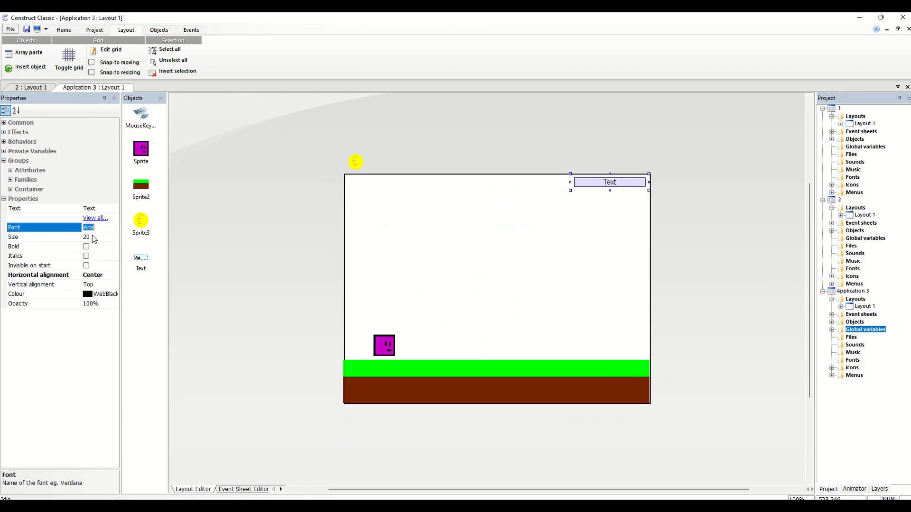
left_click(92, 235)
type("40")
key("Return")
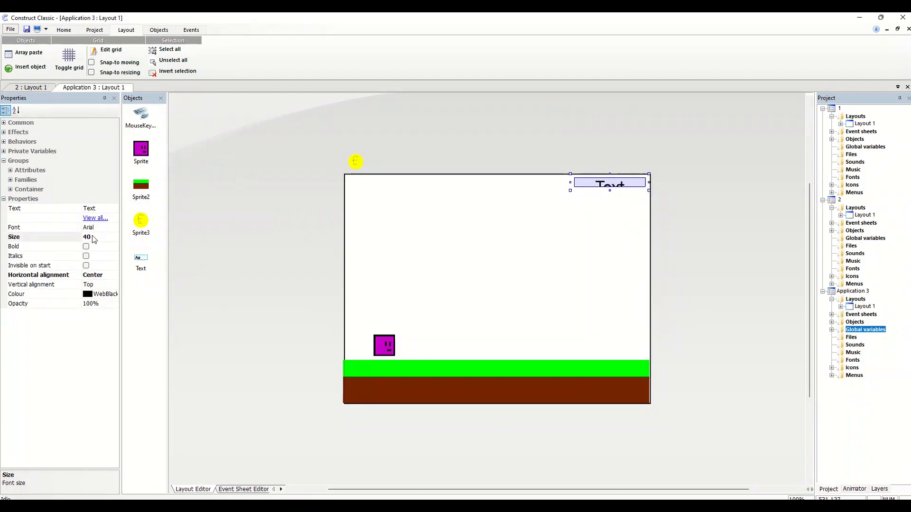
left_click(93, 232)
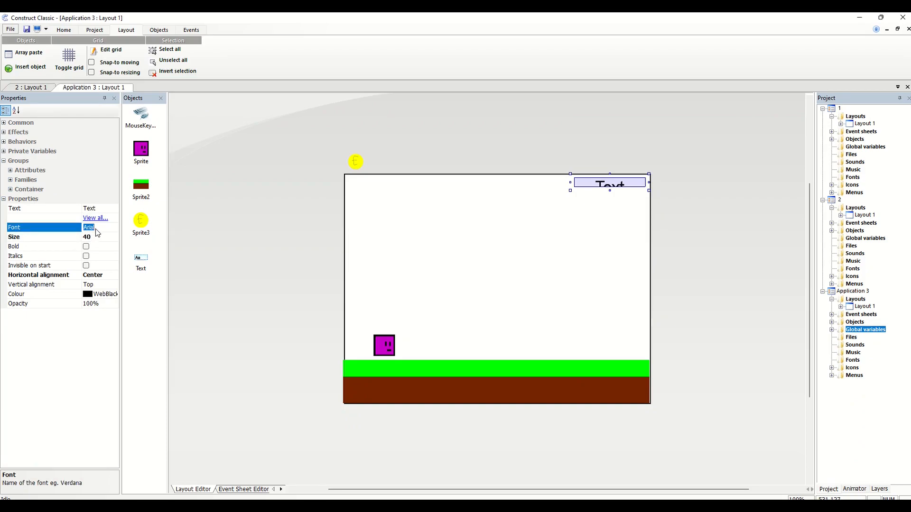
type("Impact")
key("Return")
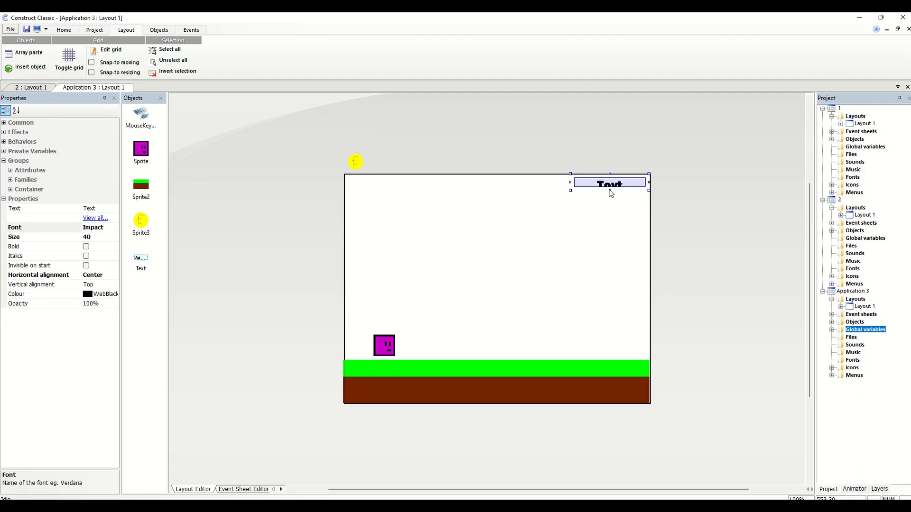
Make the Text object's box taller to fit the larger font and set its text to 0
left_click_drag(610, 192, 610, 199)
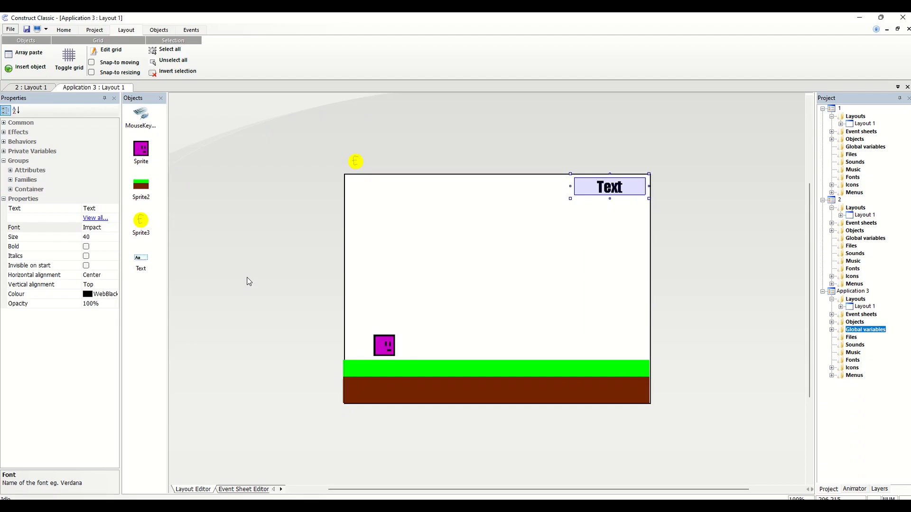
left_click(89, 209)
type("0")
key("Return")
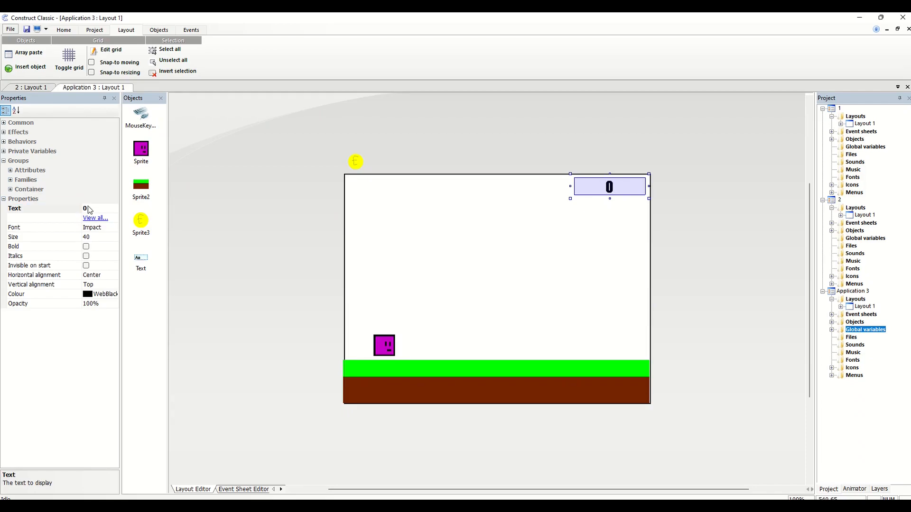
Begin a Set text action for the Text object in the Sprite overlaps Sprite3 event
left_click(239, 489)
left_click(291, 157)
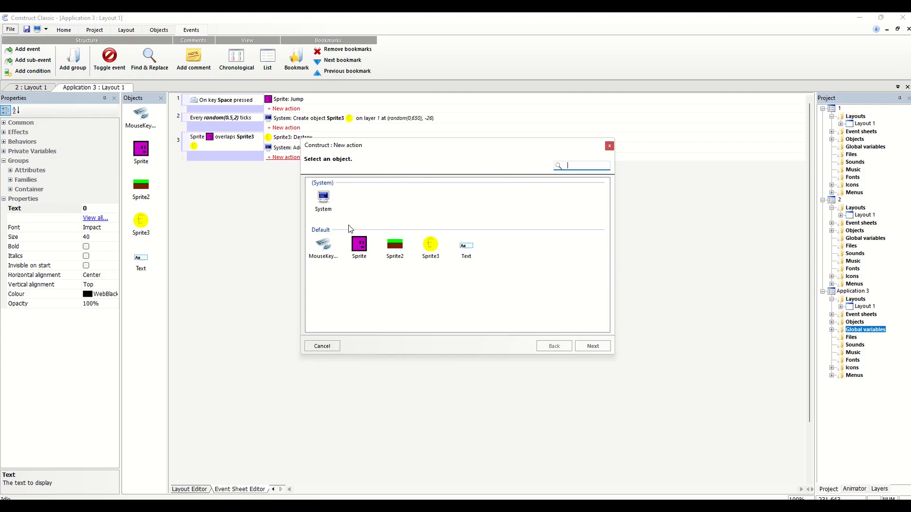
double_click(466, 245)
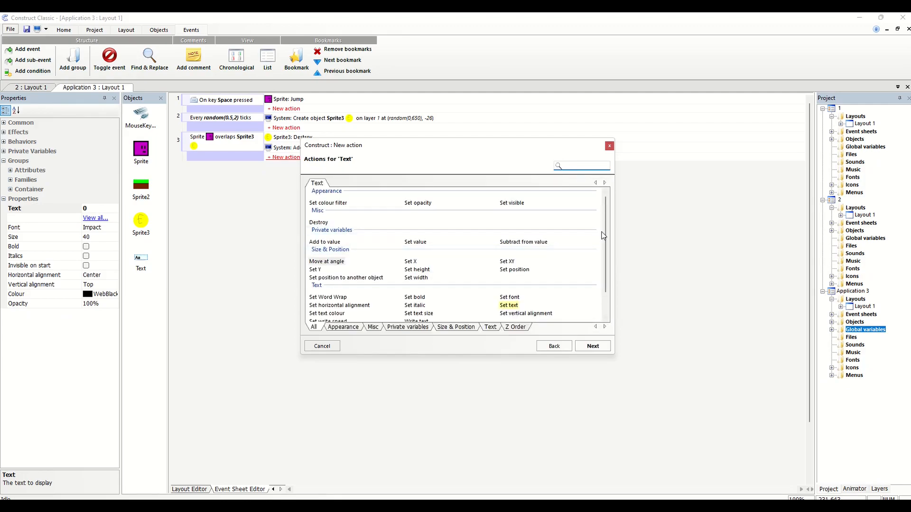
double_click(509, 306)
double_click(511, 310)
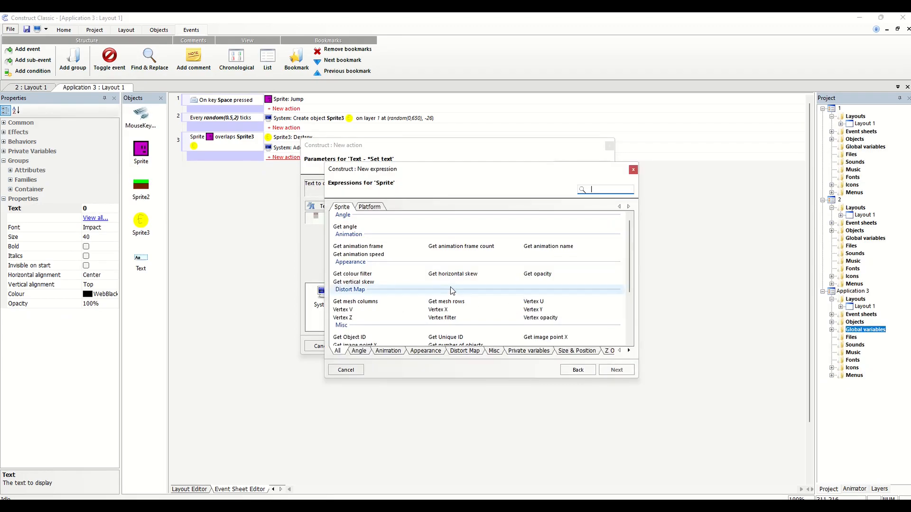
left_click(635, 171)
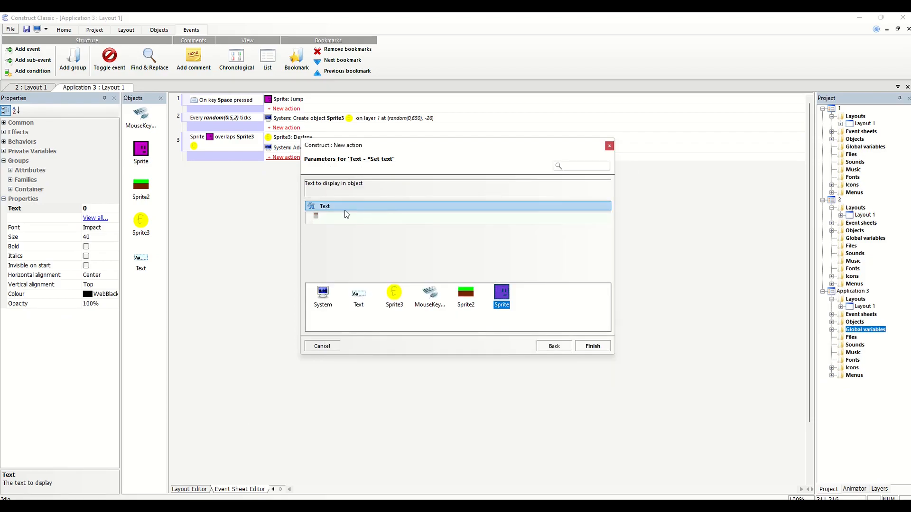
Try score and Score without quotes as the expression for the text to display
left_click(318, 216)
key("BackSpace")
key("BackSpace")
type("score")
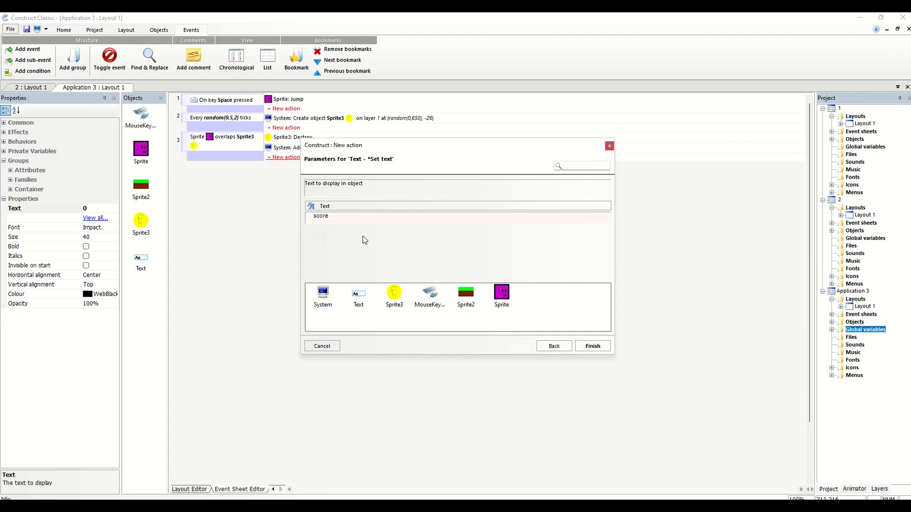
left_click(583, 347)
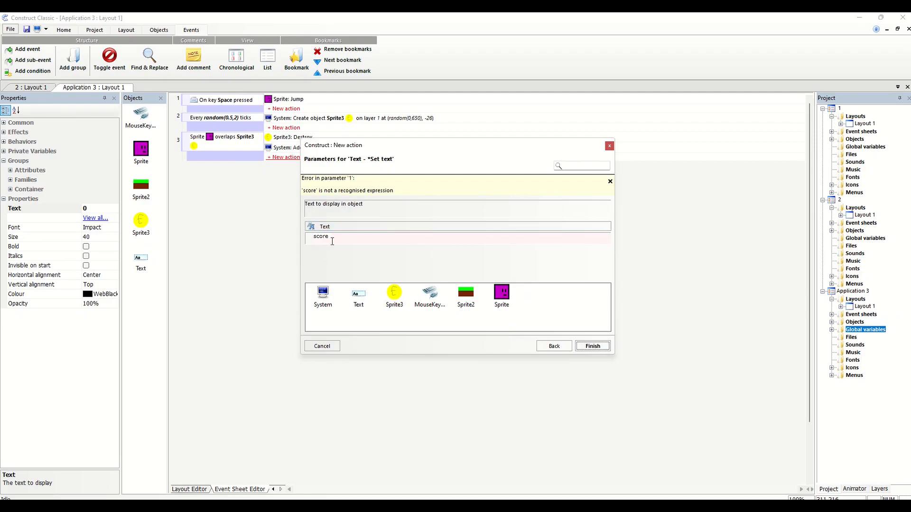
left_click(332, 241)
key("BackSpace")
key("BackSpace")
key("BackSpace")
key("BackSpace")
key("BackSpace")
type("Score")
left_click(596, 348)
Try global.score as the expression for the text to display
left_click(333, 237)
key("BackSpace")
key("BackSpace")
key("BackSpace")
key("BackSpace")
key("BackSpace")
type("global.score")
left_click(590, 347)
Search the System expressions for "glob" and insert Get global variable into the text parameter
mouse_move(630, 245)
left_mouse_down()
mouse_move(623, 333)
mouse_move(624, 244)
left_mouse_up()
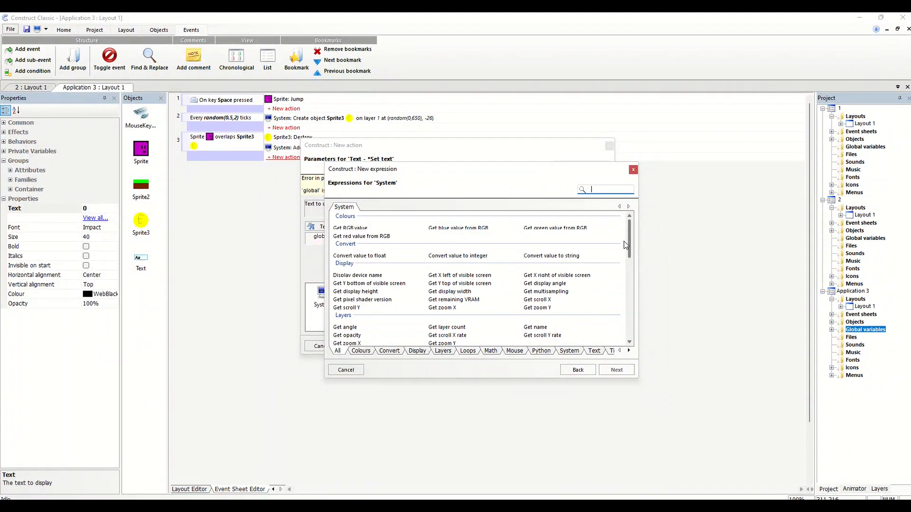
type("get")
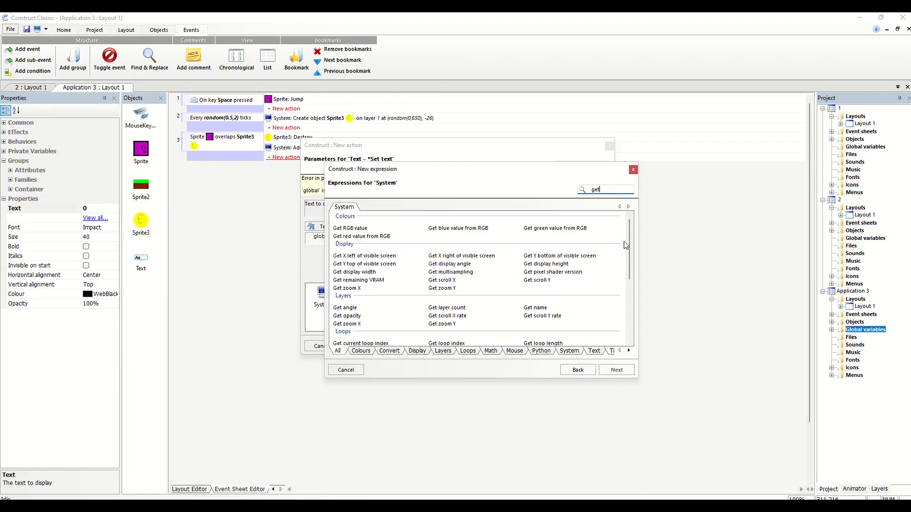
key("BackSpace")
key("BackSpace")
key("BackSpace")
type("glob")
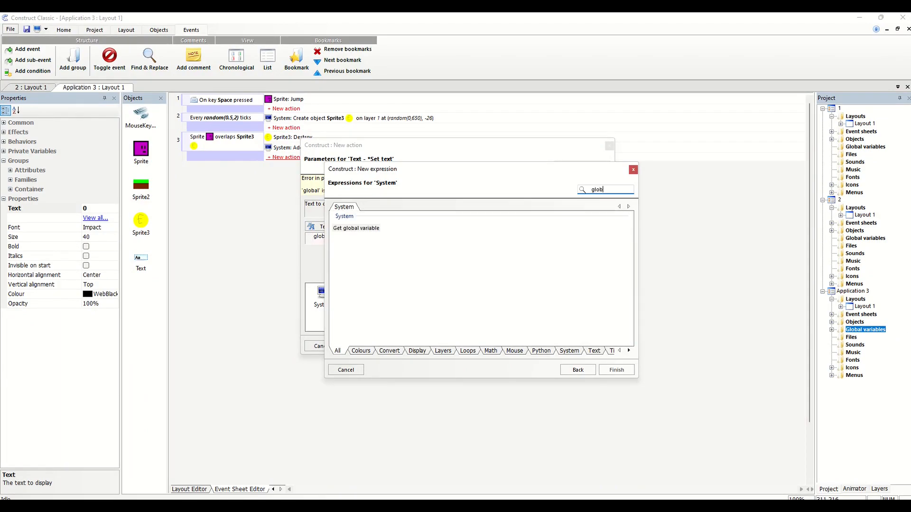
left_click(359, 231)
double_click(357, 229)
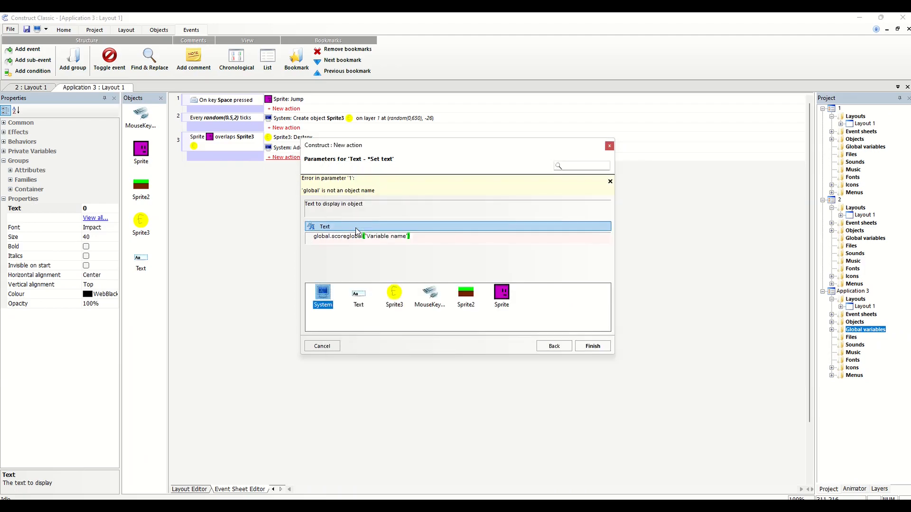
Reduce the text parameter to the global expression for the Score variable and complete the Set text action
left_click(347, 240)
key("BackSpace")
key("BackSpace")
key("BackSpace")
key("BackSpace")
key("BackSpace")
key("BackSpace")
key("BackSpace")
key("BackSpace")
key("BackSpace")
key("BackSpace")
key("BackSpace")
key("BackSpace")
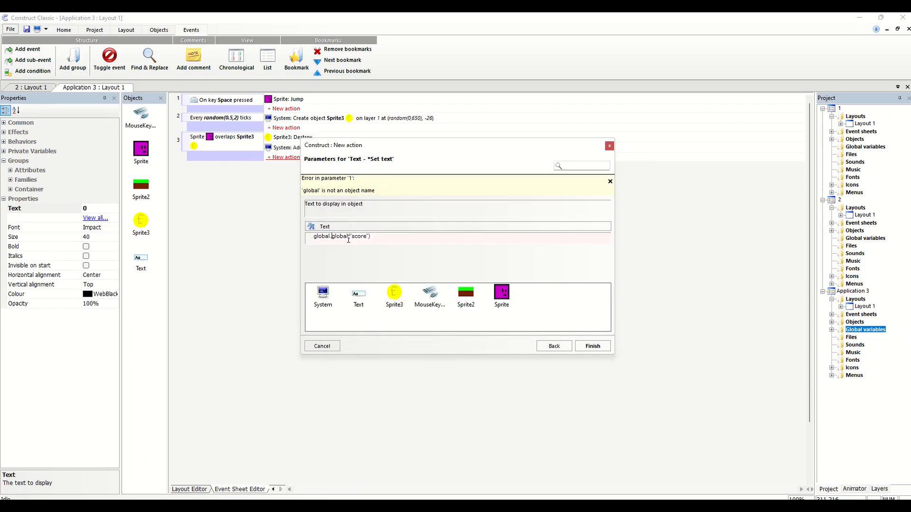
left_click(594, 347)
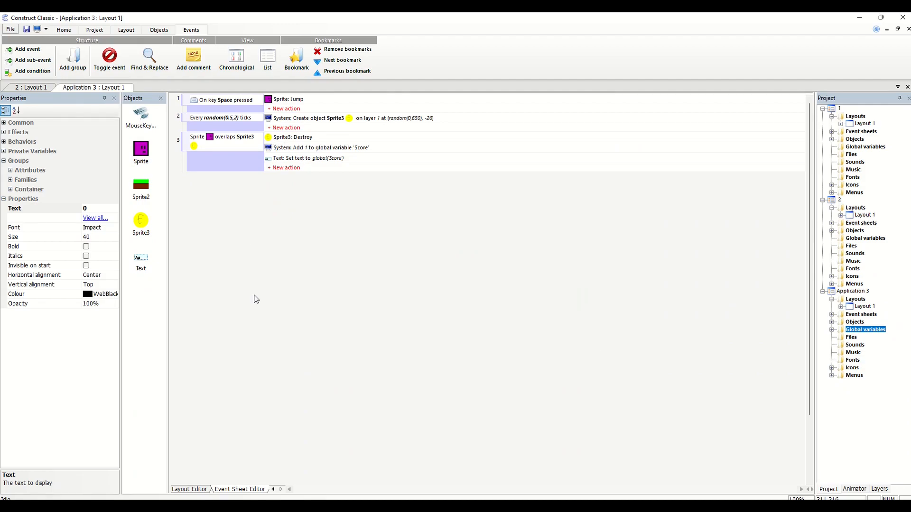
Run the current layout to test the score text, dismissing the antivirus and error pop-ups
left_click(88, 30)
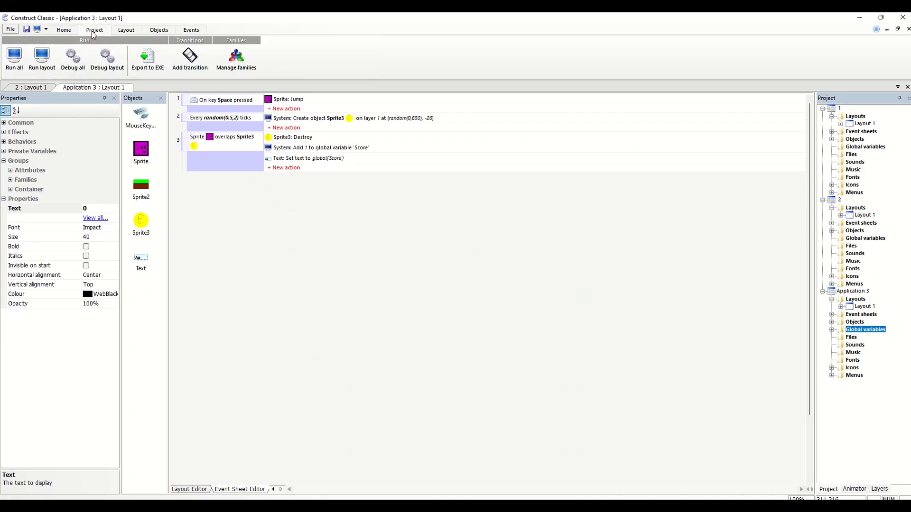
left_click(42, 59)
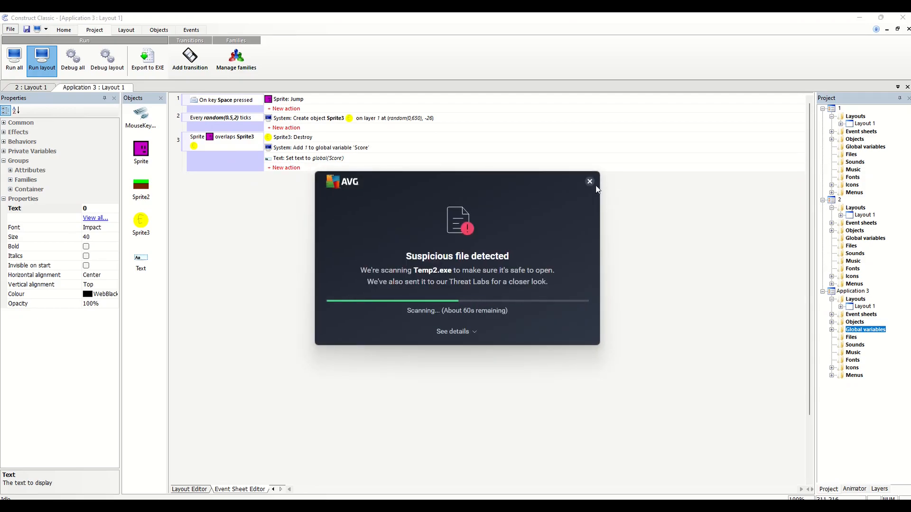
left_click(592, 185)
left_click(535, 308)
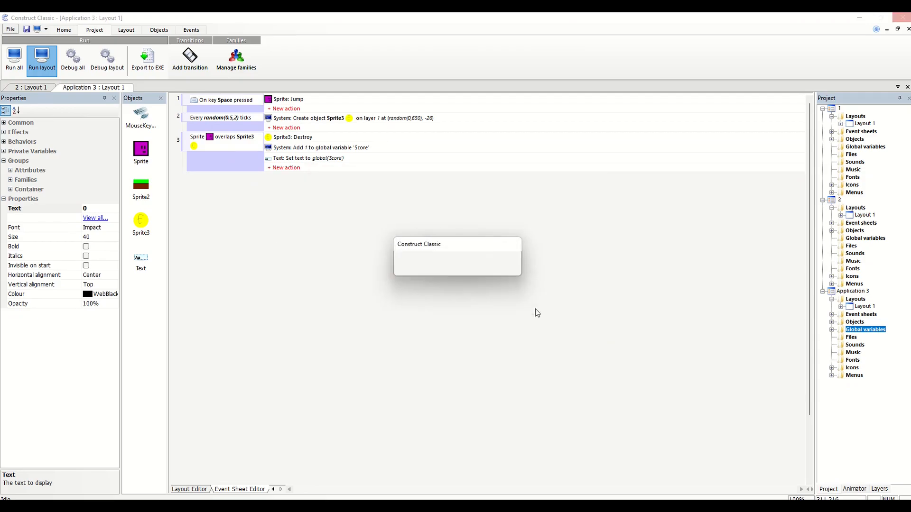
left_click(536, 309)
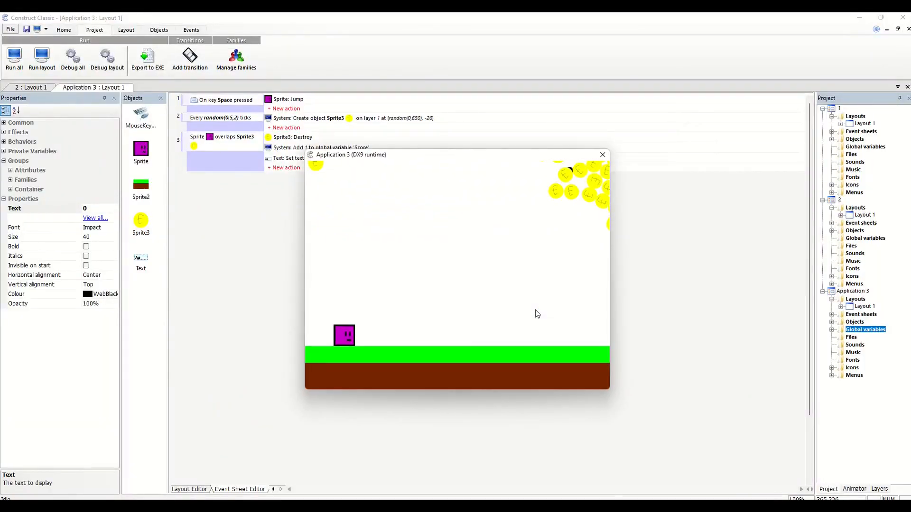
Playtest moving and jumping the player into the coins to check the score text, and close the game preview
key("Right")
key("Right")
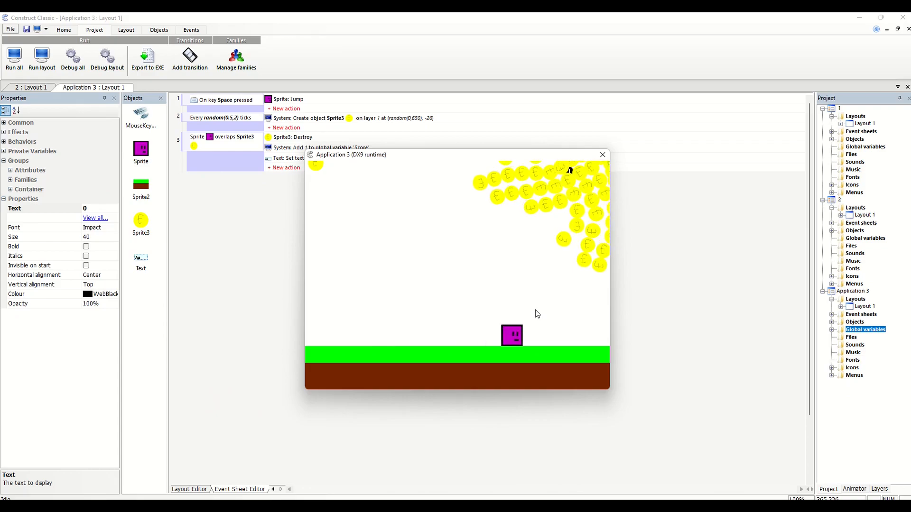
key("space")
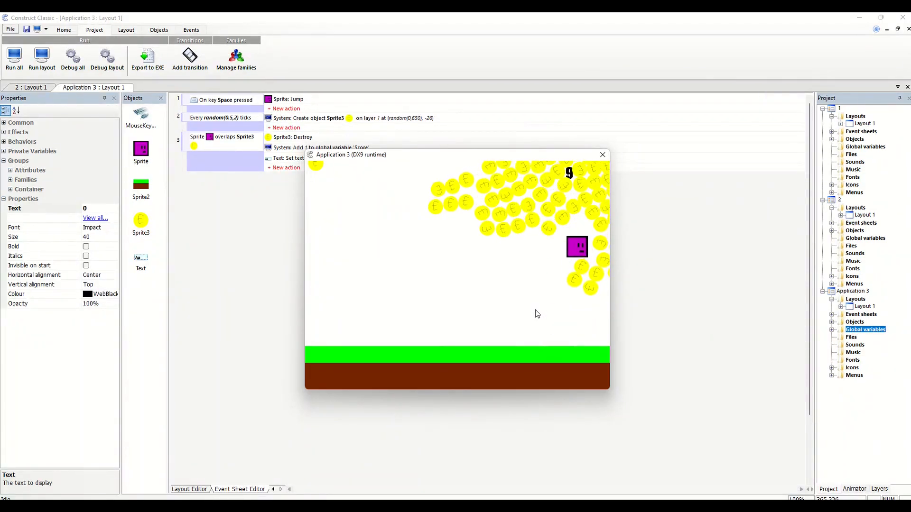
key("space")
key("Left")
key("space")
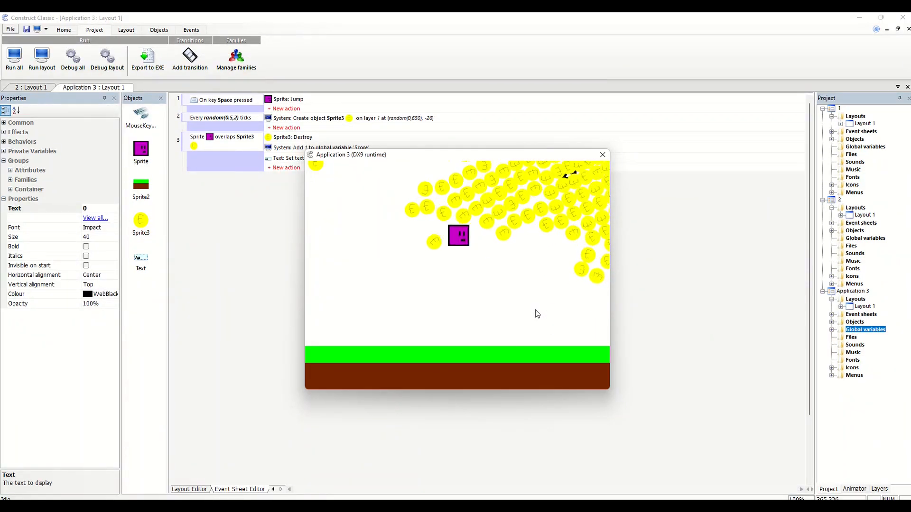
key("Right")
key("space")
key("Left")
key("space")
key("Right")
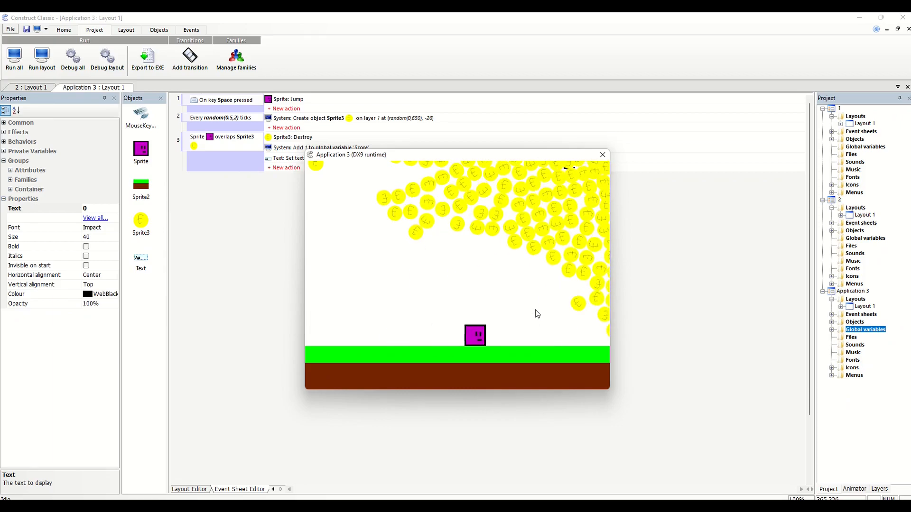
key("space")
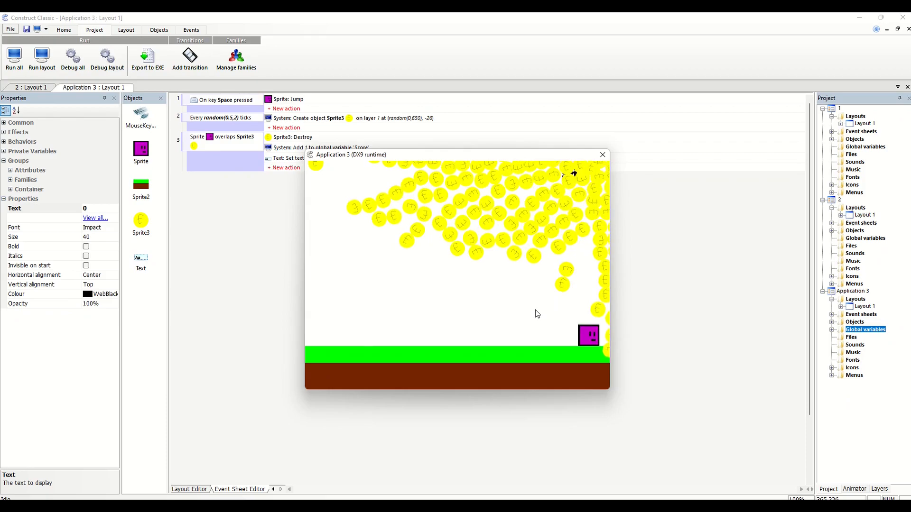
left_click(602, 155)
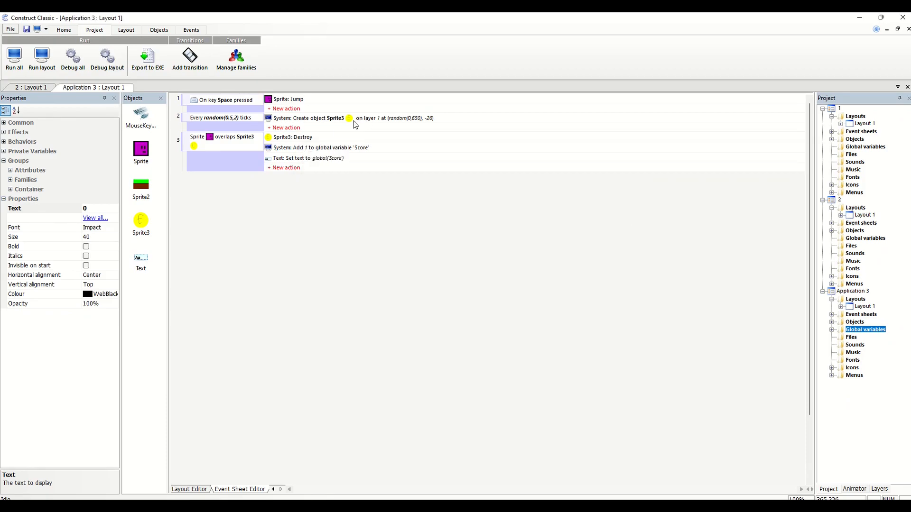
Enable Gravity in the Physics behavior of the coin object Sprite3
left_click(142, 222)
double_click(143, 222)
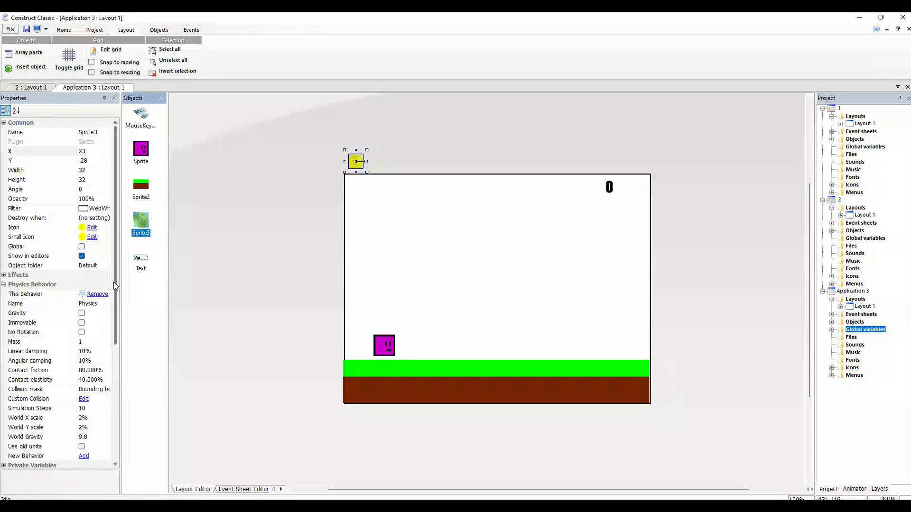
scroll(116, 282, "down", 2)
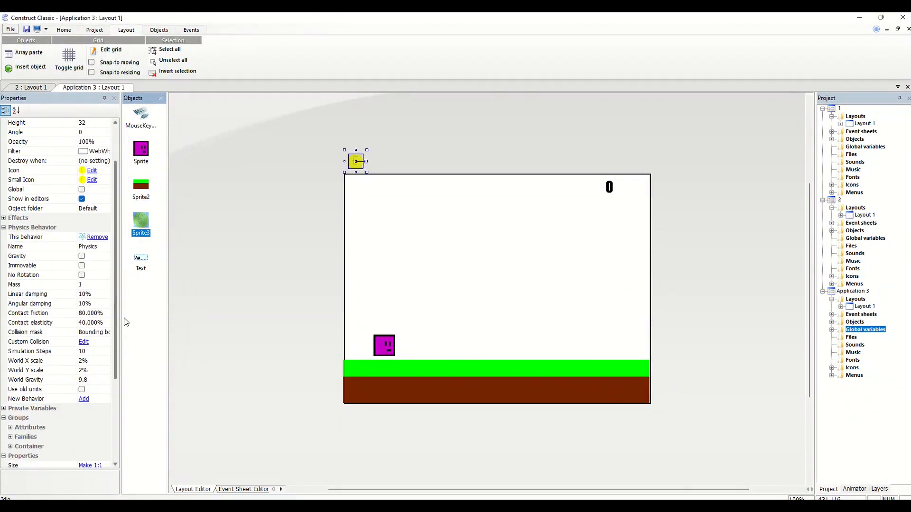
left_click(81, 259)
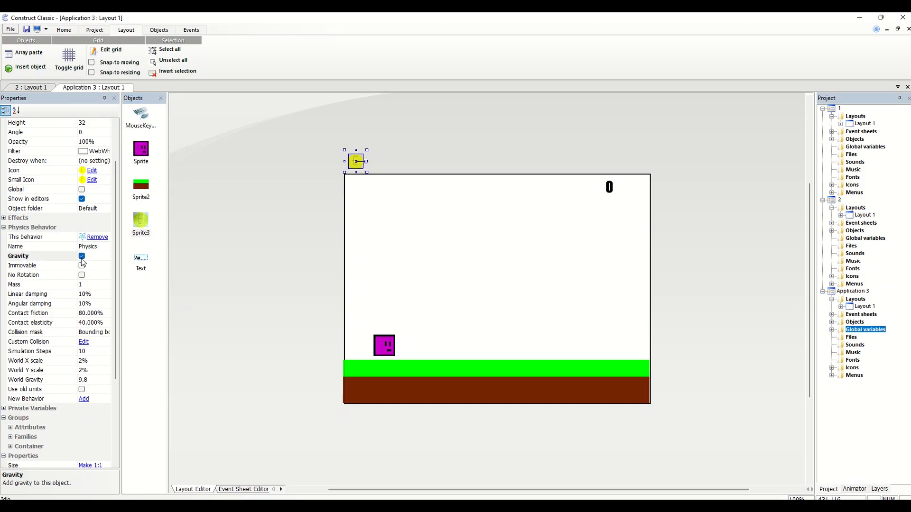
Run the layout again to test the coins with gravity, dismissing the antivirus and runtime error pop-ups
left_click(94, 30)
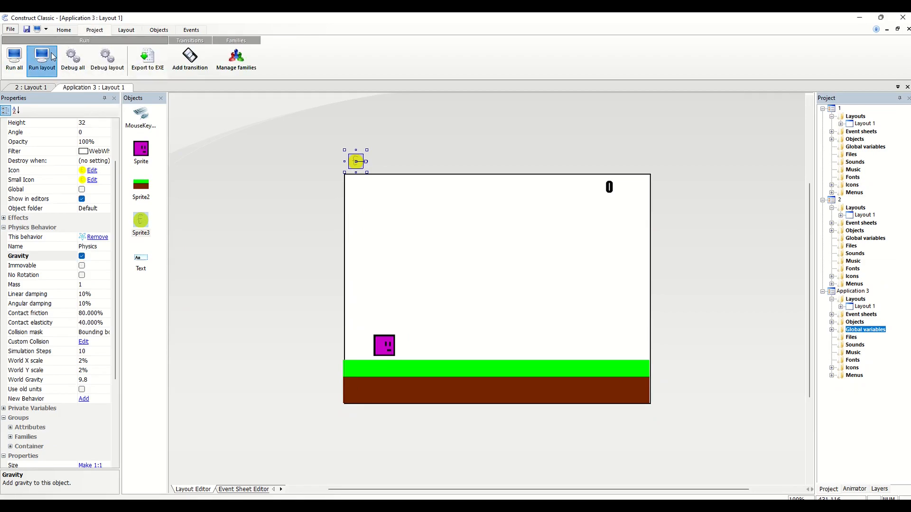
left_click(42, 58)
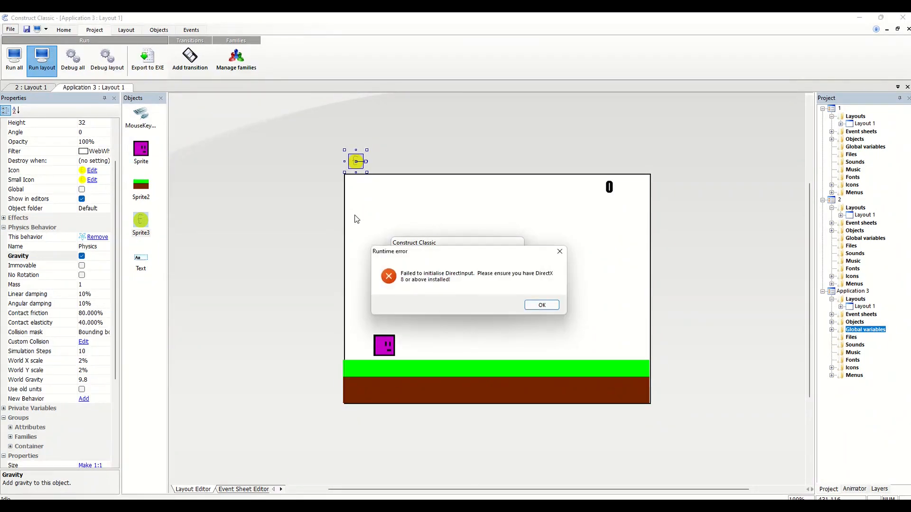
left_click(588, 182)
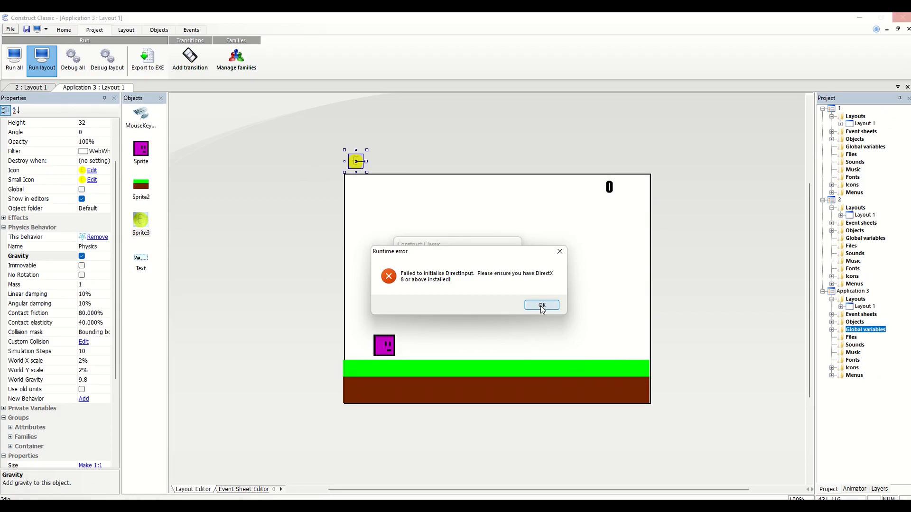
left_click(543, 304)
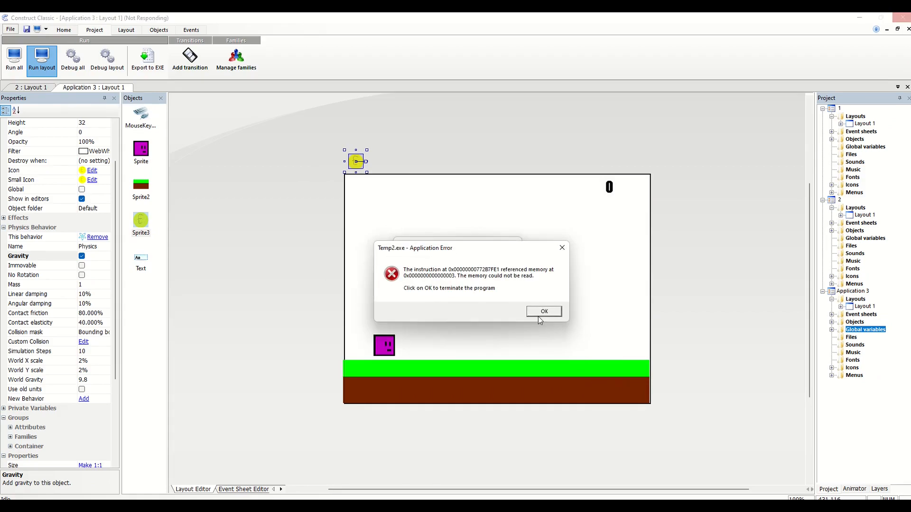
left_click(535, 313)
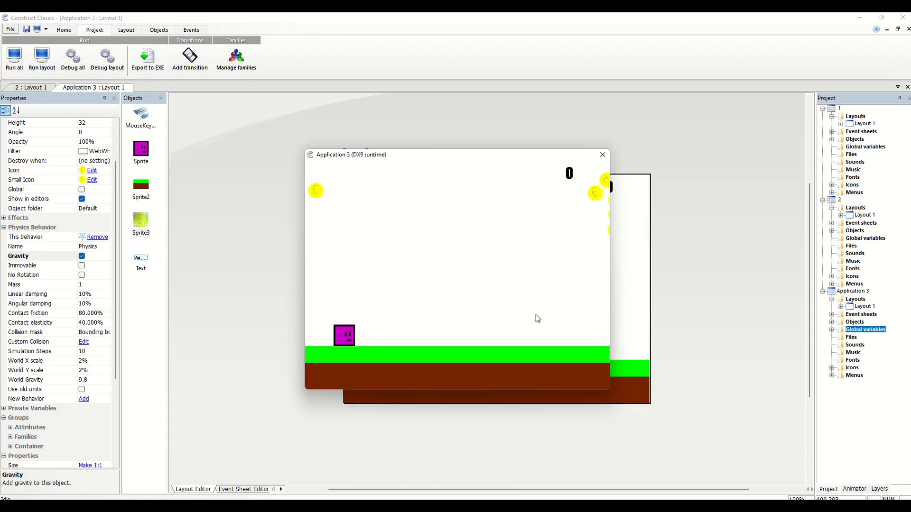
Playtest moving the player back and forth under the falling coins, and close the game preview
key("Right")
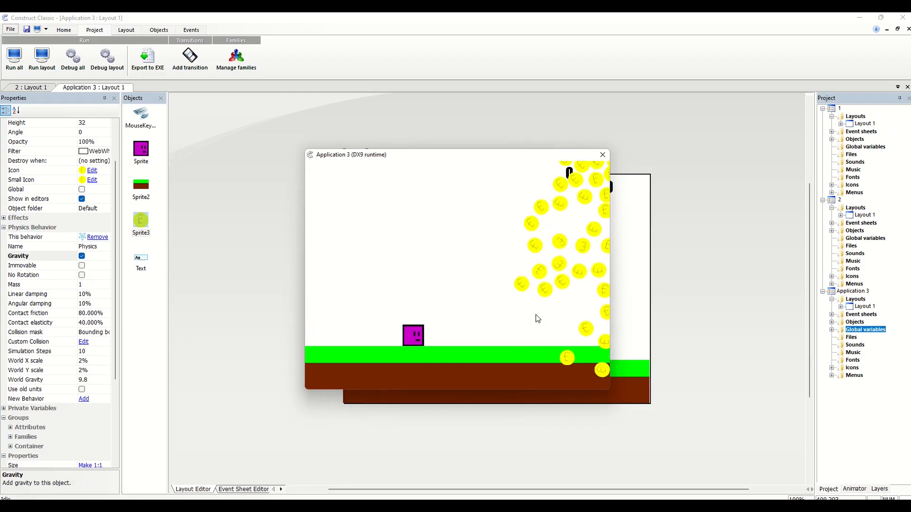
key("Right")
key("Left")
key("Right")
key("Left")
key("Left")
key("Right")
key("Left")
key("shift")
key("Right")
key("shift")
key("Left")
key("Right")
key("shift")
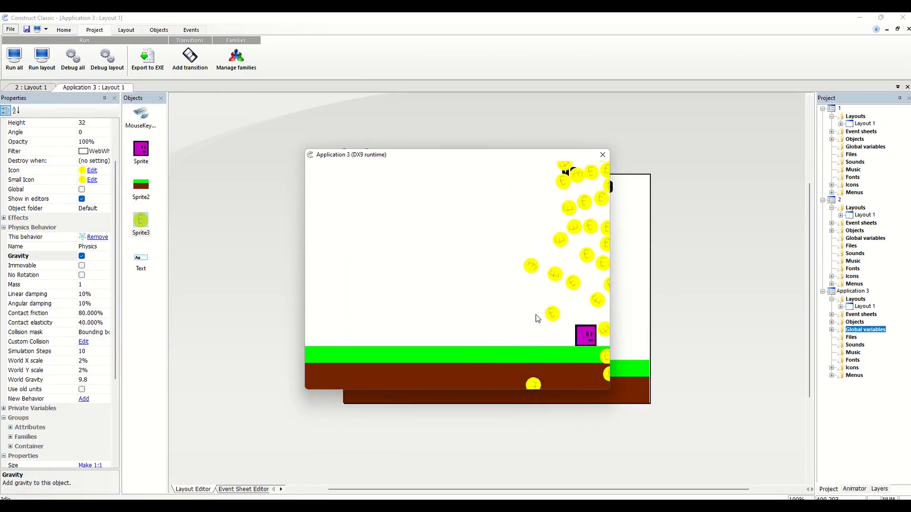
left_click(602, 156)
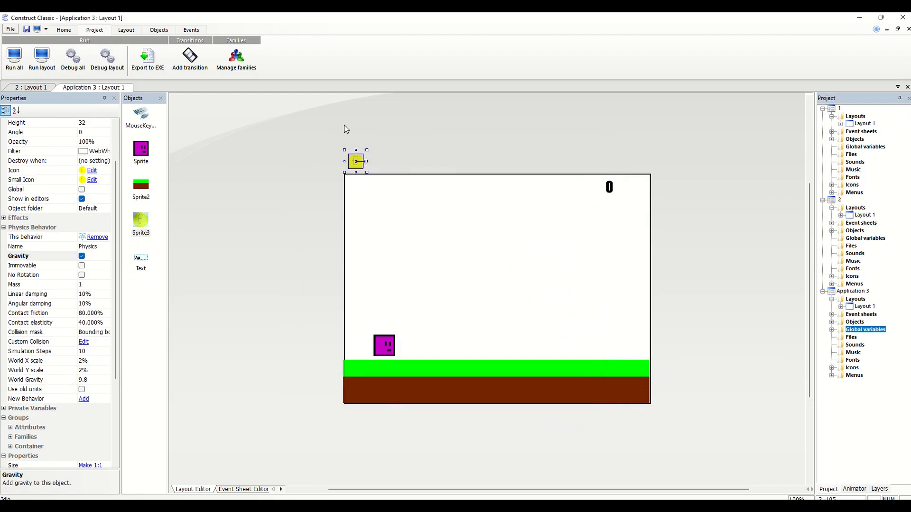
Replace the ticks value of the coin-spawning Every X Ticks condition with the System expression Generate random number, found by searching "rando"
left_click(243, 489)
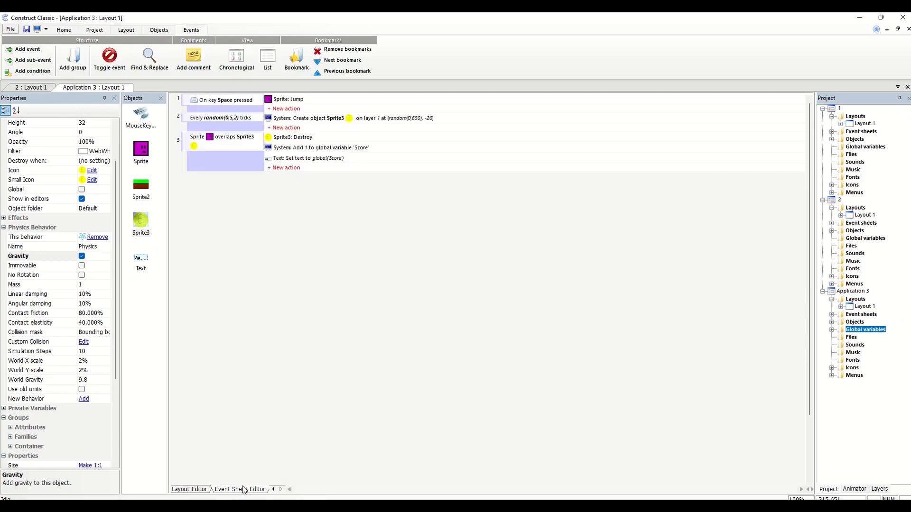
double_click(256, 123)
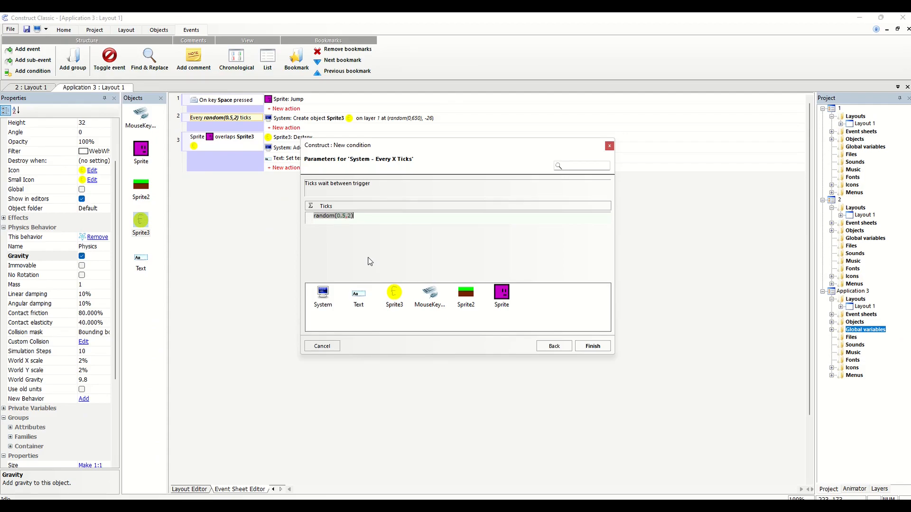
key("Delete")
double_click(323, 295)
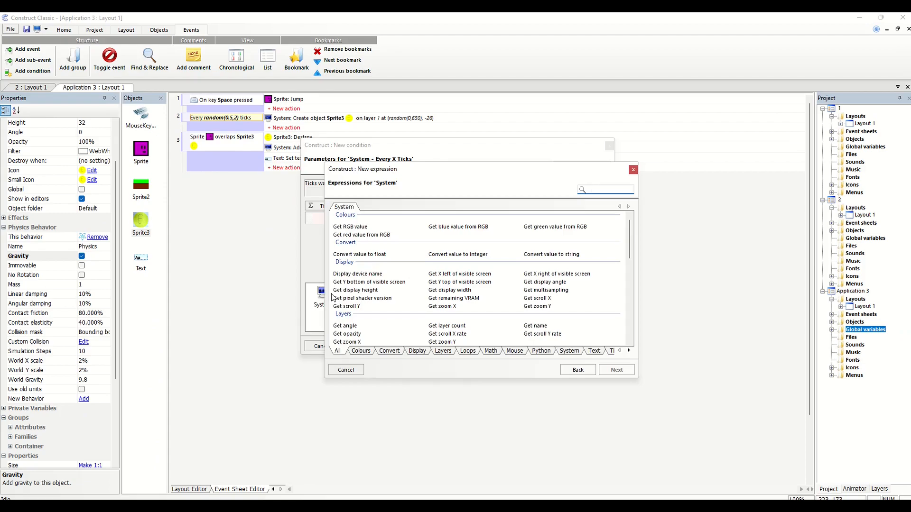
left_click(580, 193)
type("rando")
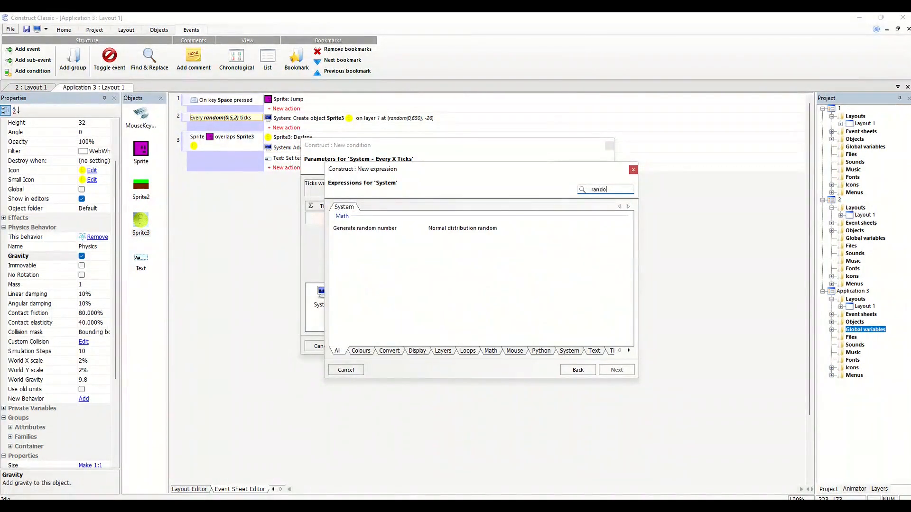
double_click(380, 229)
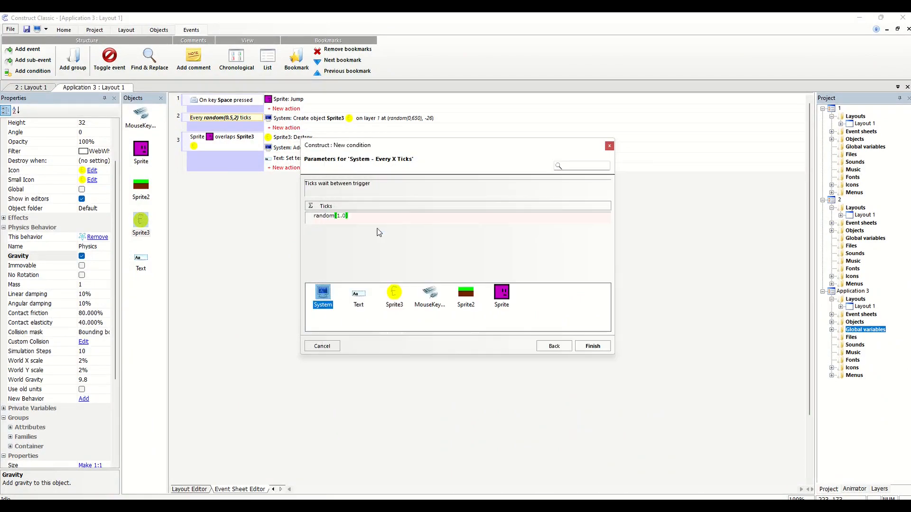
left_click(340, 217)
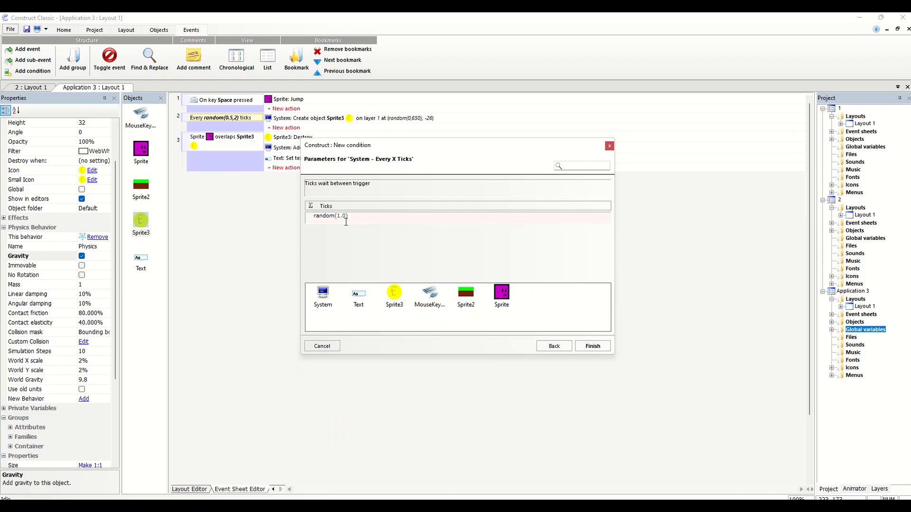
double_click(322, 293)
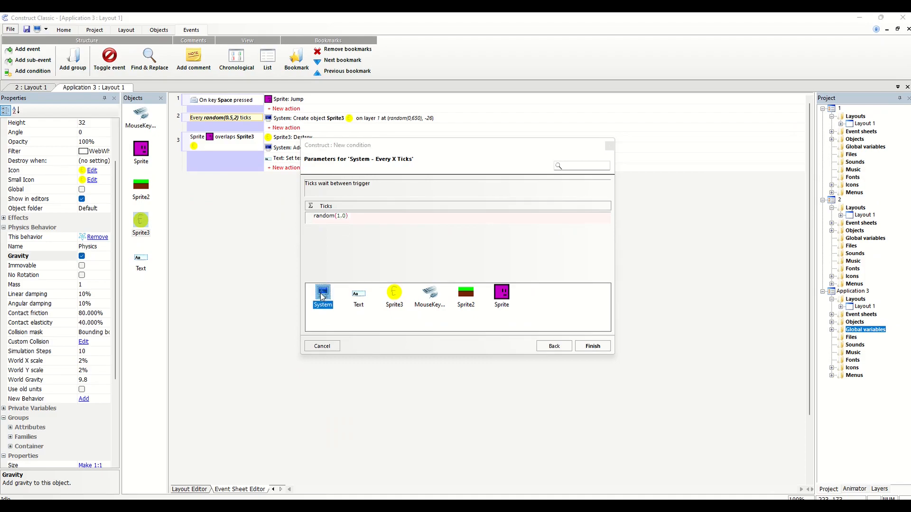
type("rand")
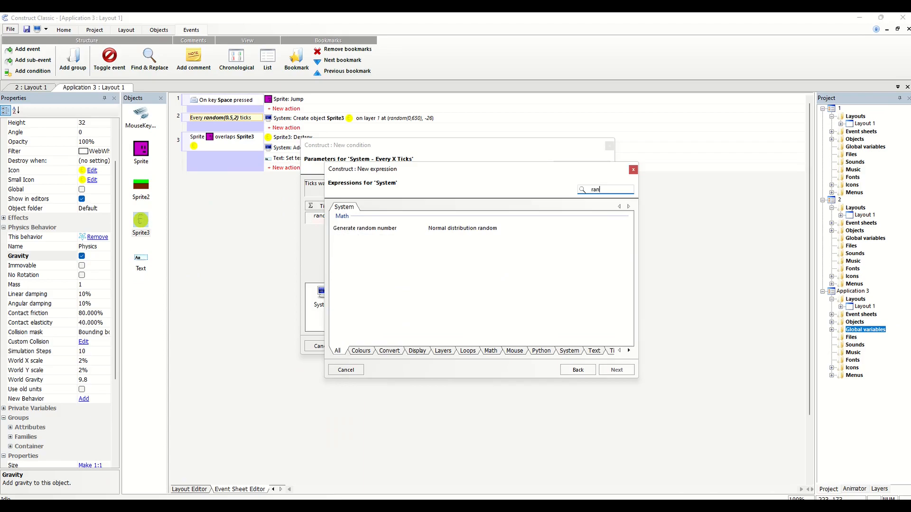
left_click(390, 229)
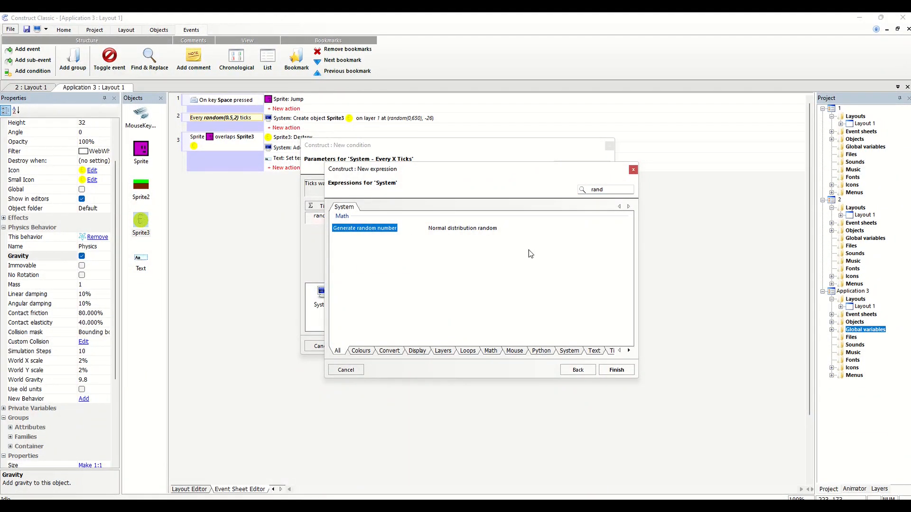
left_click(634, 170)
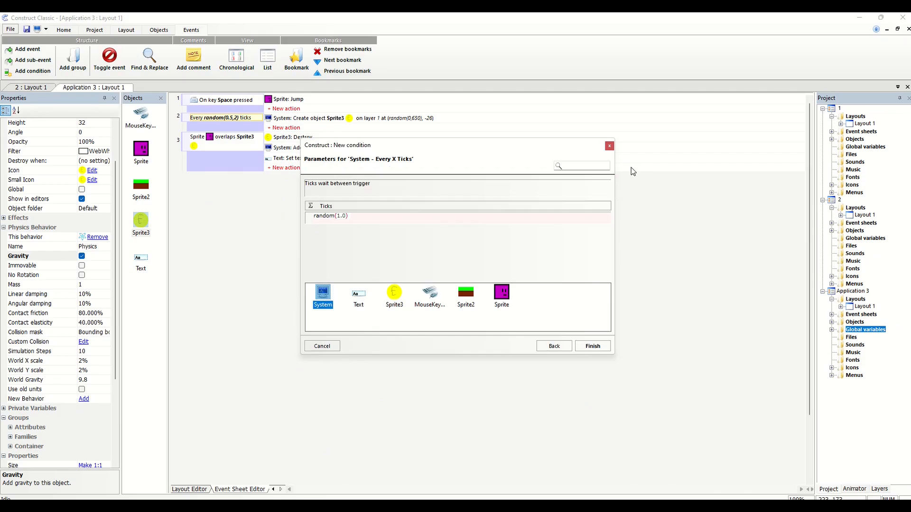
Set the ticks expression to random(2) and complete the Every X Ticks condition
left_click(346, 217)
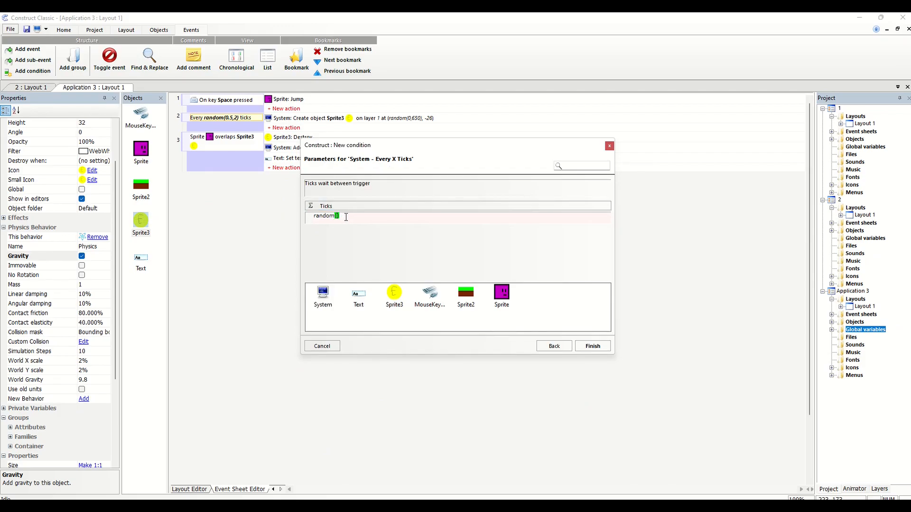
left_click(593, 346)
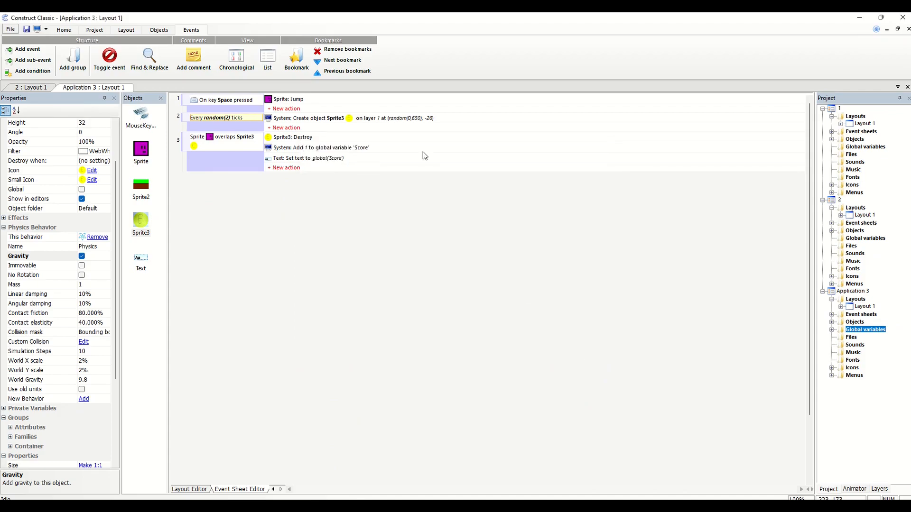
Replace the X co-ordinate of the coin's Create object action with the System expression Generate random number, found by searching "rand"
double_click(402, 119)
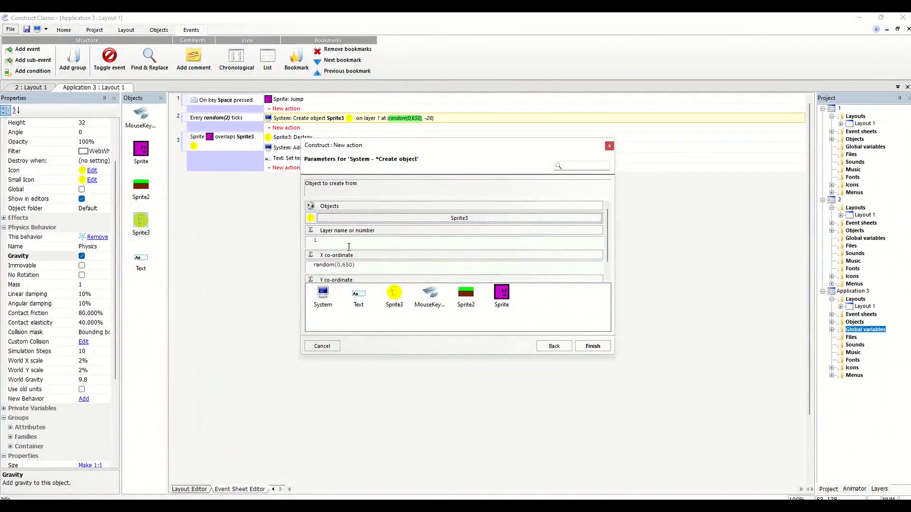
triple_click(356, 265)
key("BackSpace")
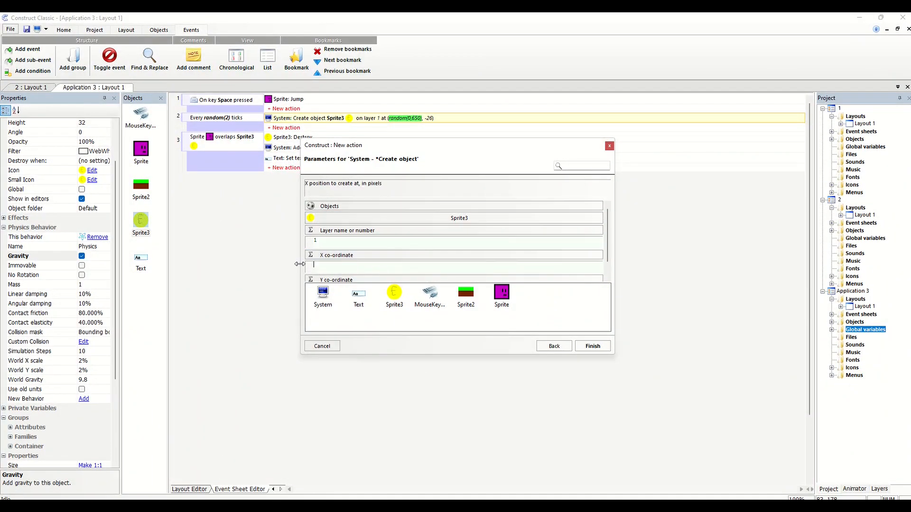
double_click(323, 294)
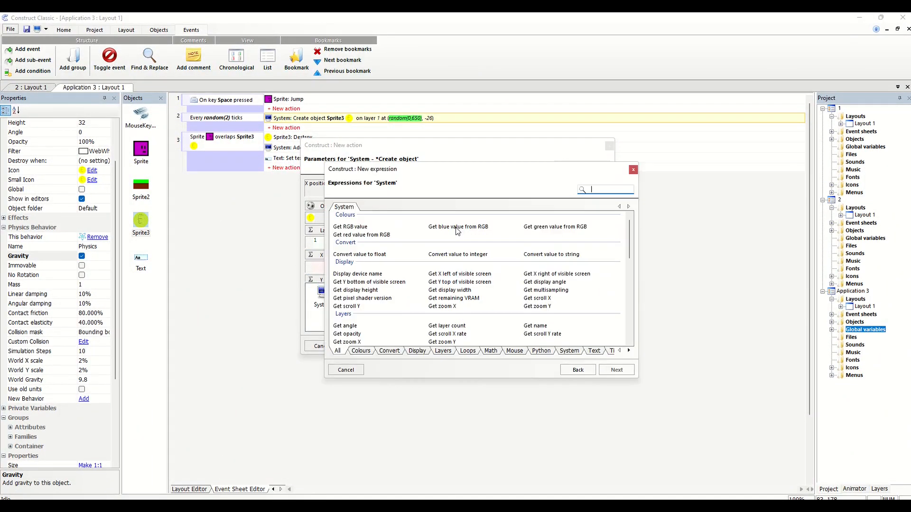
type("ran")
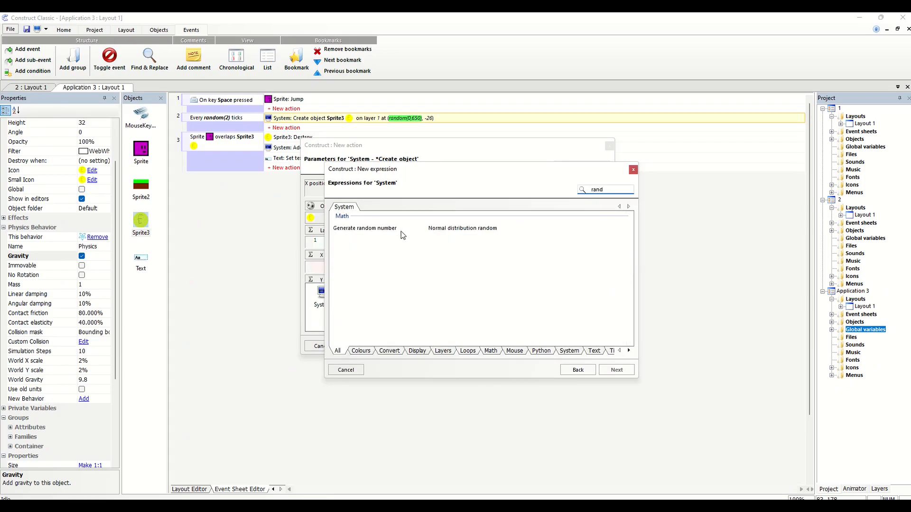
type("d")
double_click(393, 233)
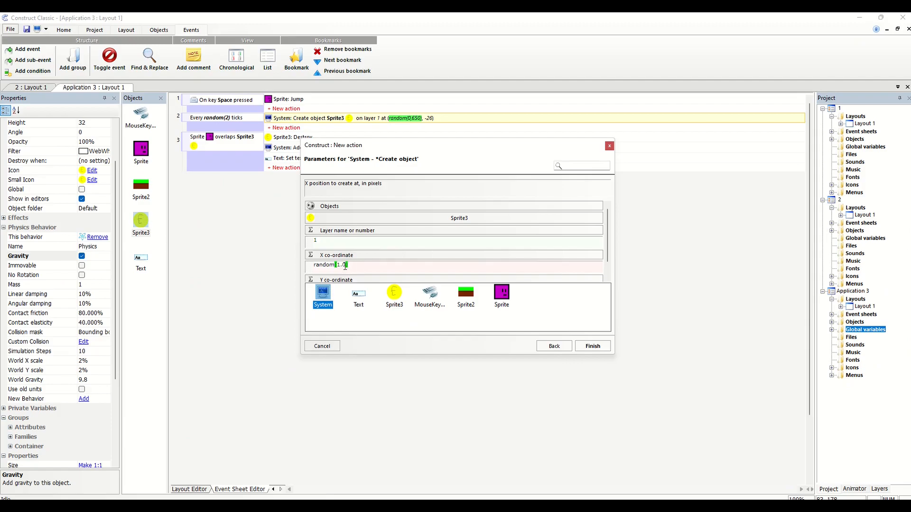
Set the X co-ordinate expression to random(650) and complete the Create object action
left_click(344, 266)
key("BackSpace")
key("BackSpace")
type("650")
left_click(592, 347)
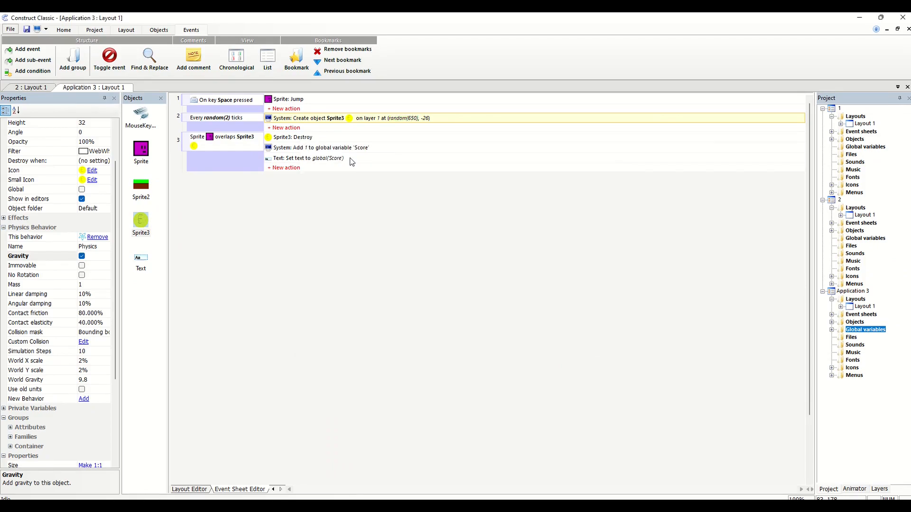
Run the layout to test the random coin spawning, dismissing the antivirus and runtime error pop-ups
left_click(91, 30)
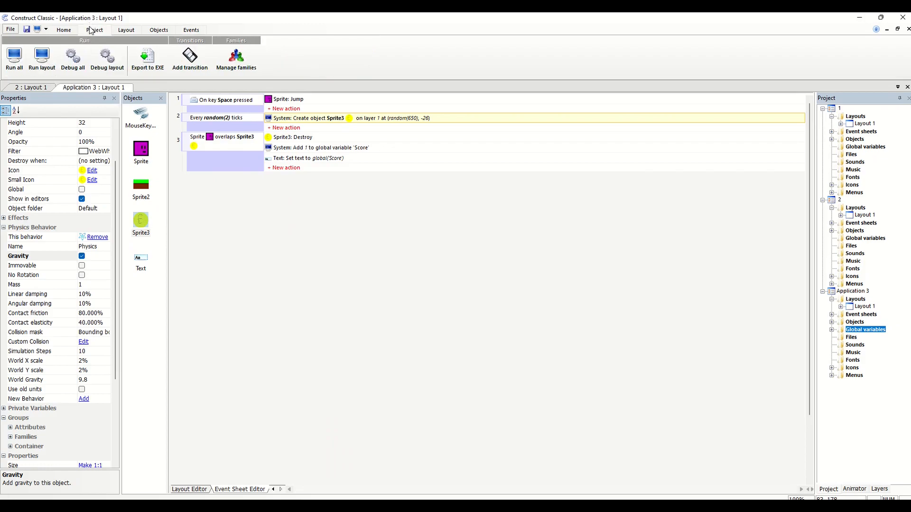
left_click(49, 70)
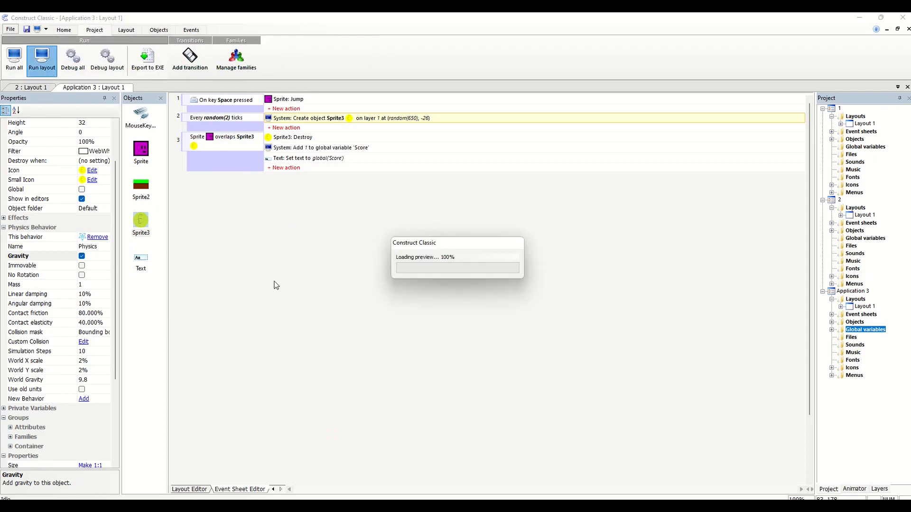
left_click(587, 183)
left_click(540, 305)
left_click(537, 307)
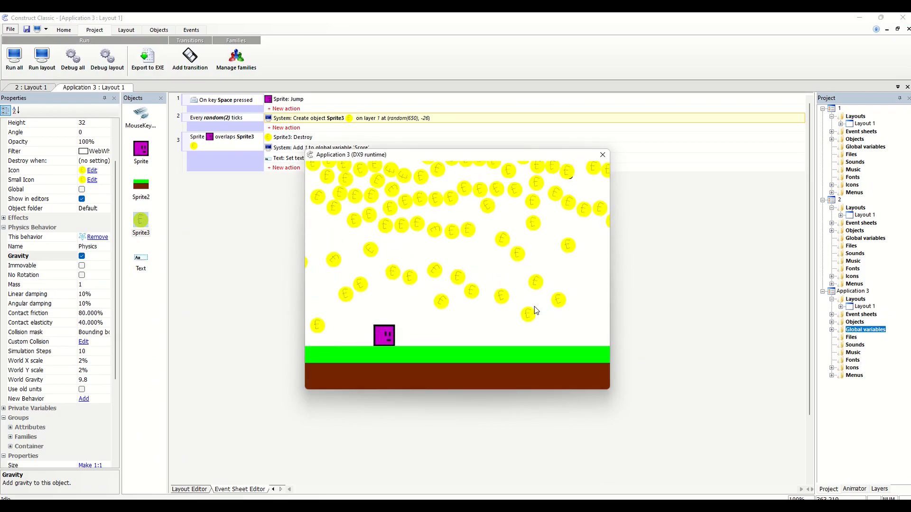
Playtest jumping and moving the player in both directions to collect the falling coins, and close the game preview
key("space")
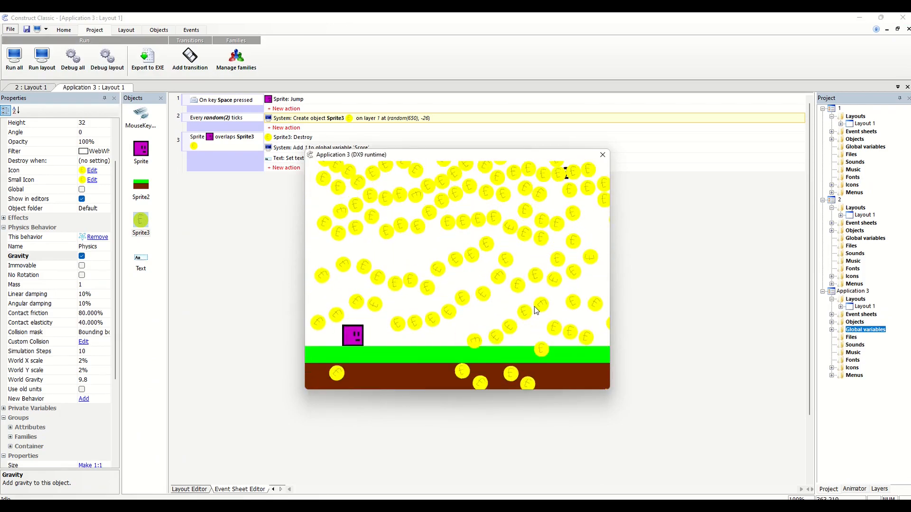
key("space")
key("space")
key("Left")
key("space")
key("space")
key("Right")
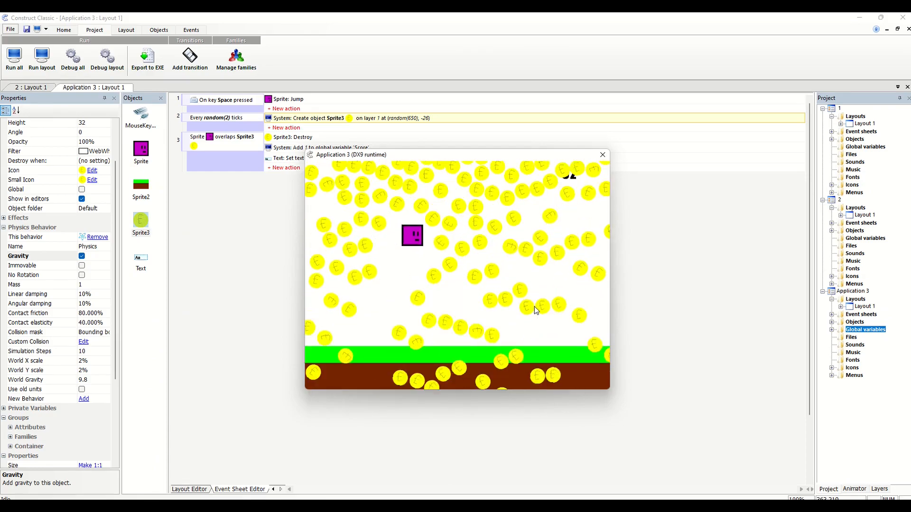
key("Left")
key("space")
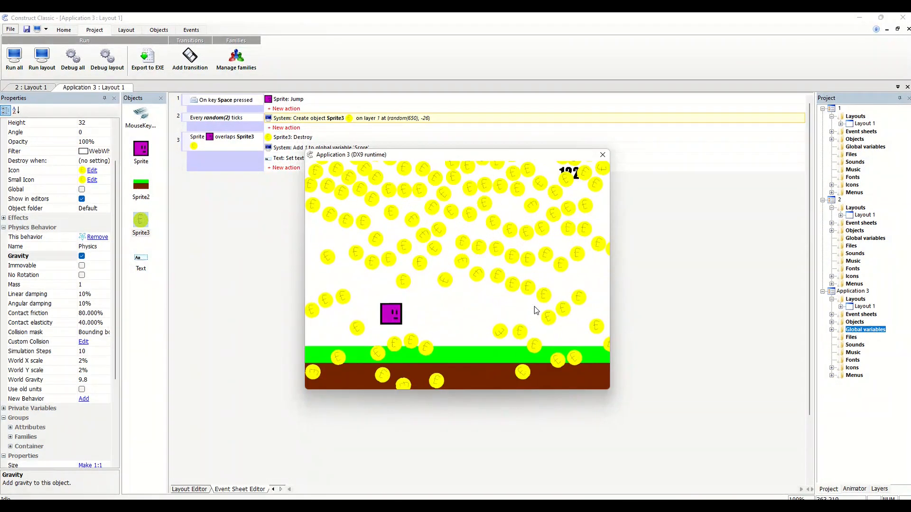
key("space")
key("Right")
key("space")
key("Left")
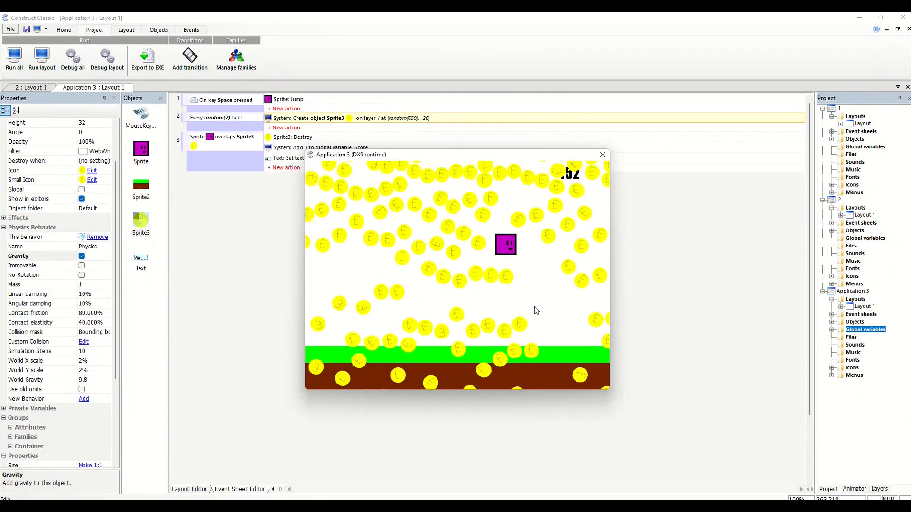
key("space")
key("Right")
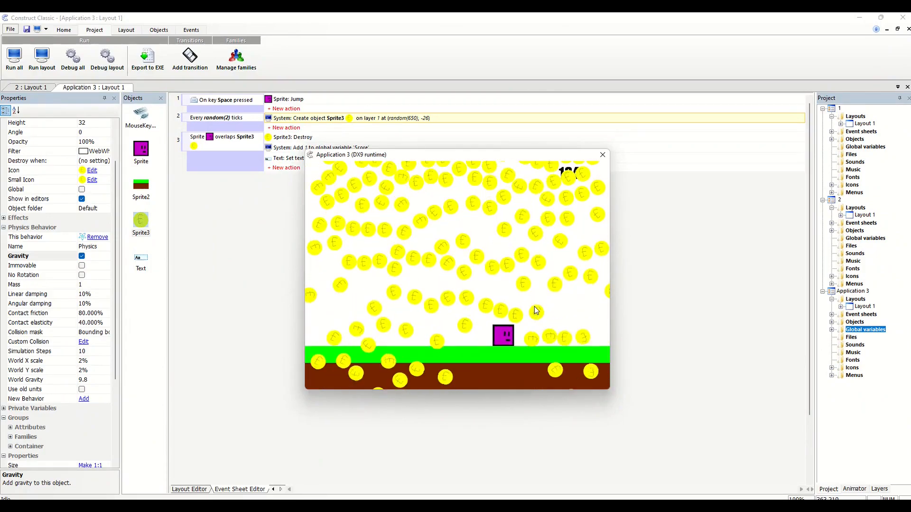
key("Left")
key("space")
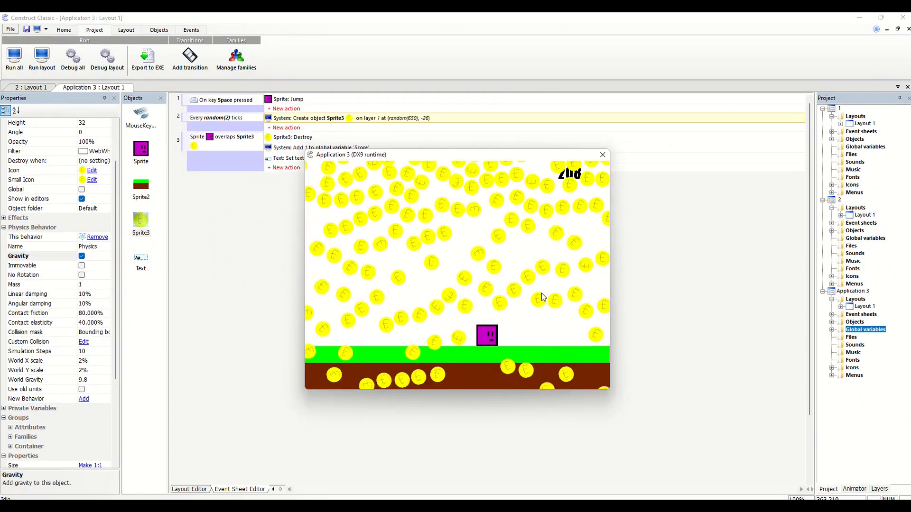
left_click(604, 155)
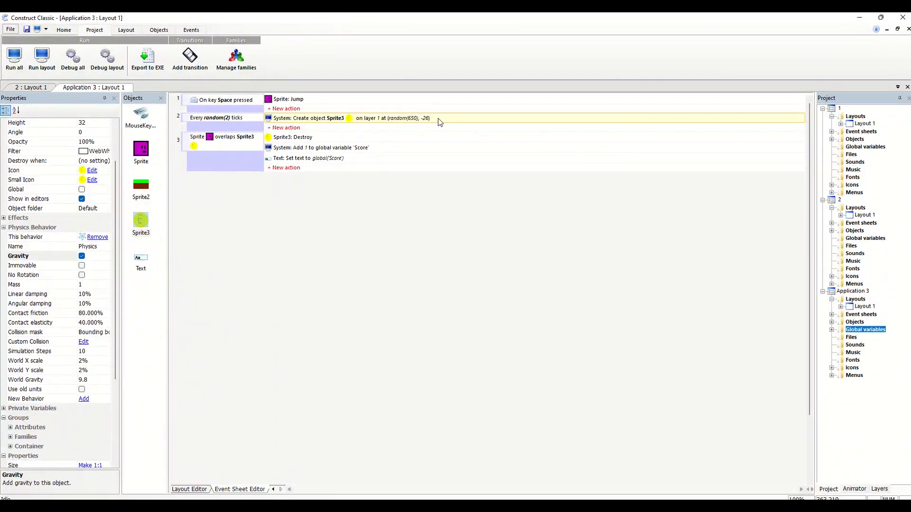
Change the ticks expression of the coin-spawning Every X Ticks condition to random(60)
double_click(252, 120)
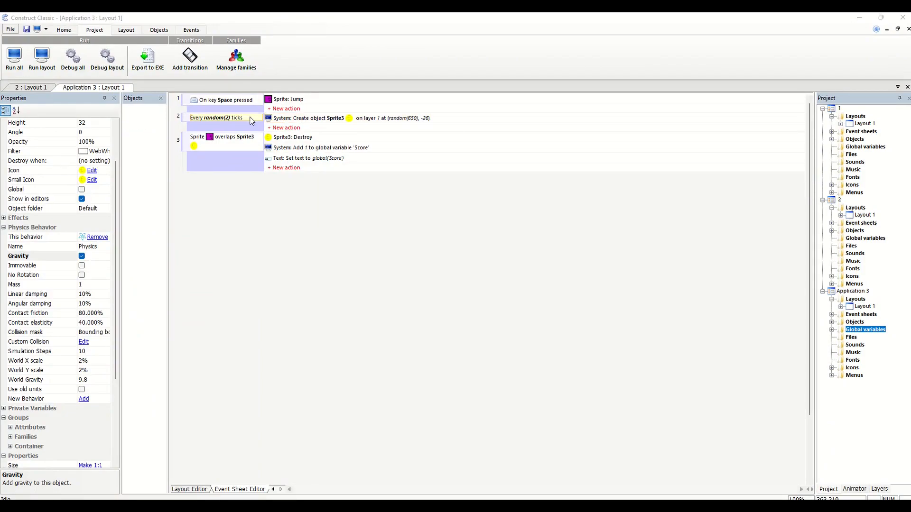
left_click(340, 216)
key("BackSpace")
type("60")
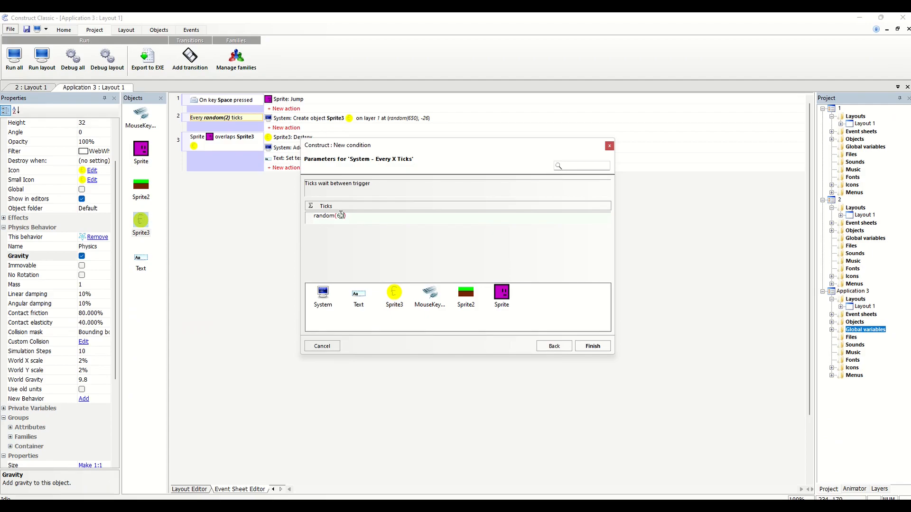
left_click(592, 345)
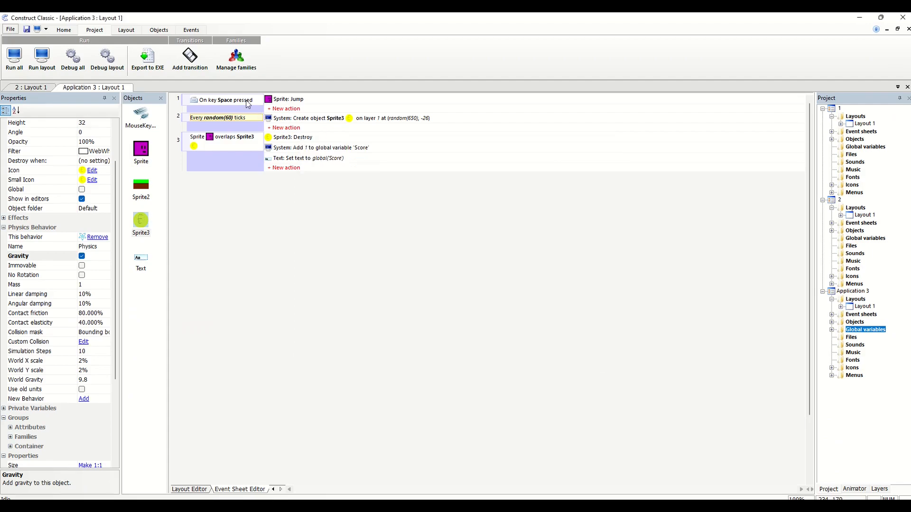
left_click(127, 30)
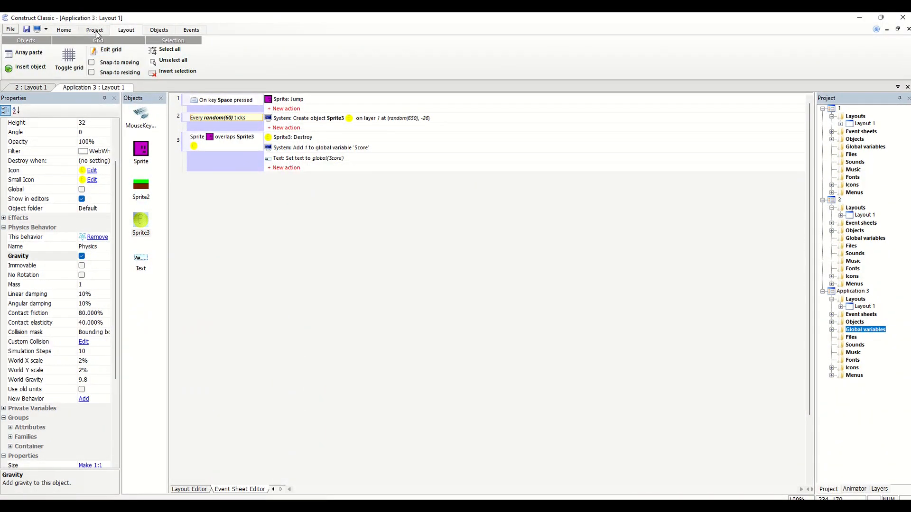
double_click(204, 117)
key("BackSpace")
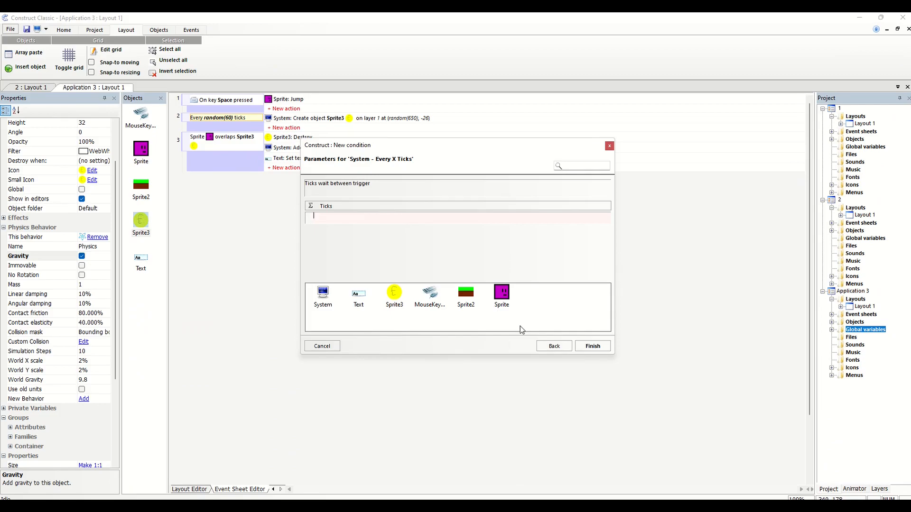
key("ctrl+z")
left_click(591, 343)
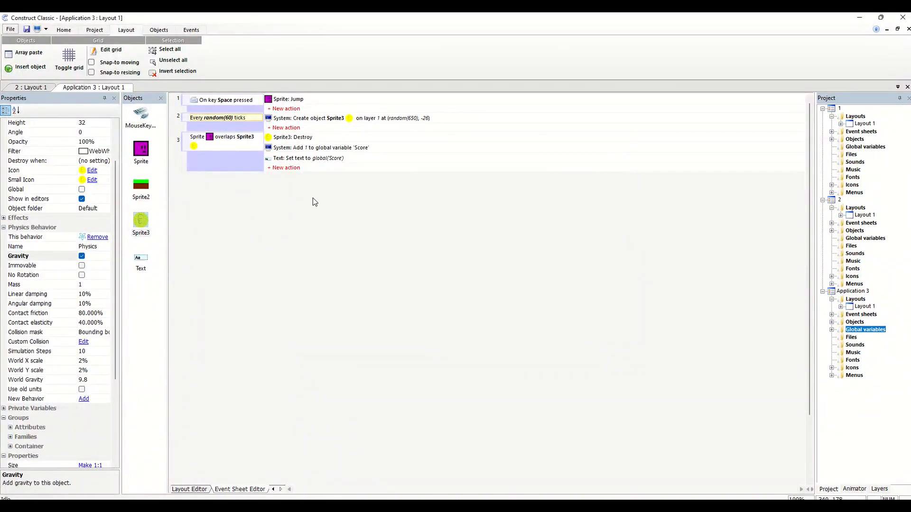
Run the layout again to test the random(60) coin spawn rate, dismissing the antivirus and runtime error pop-ups
left_click(95, 30)
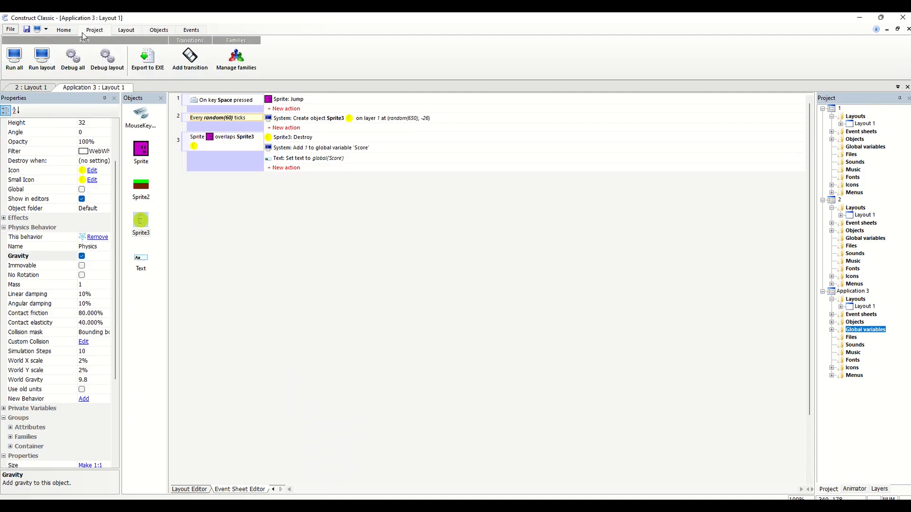
left_click(32, 70)
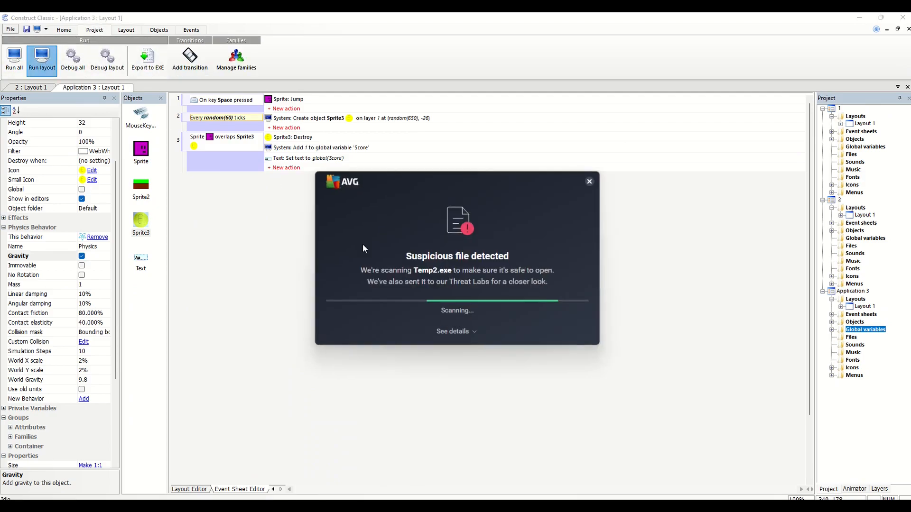
left_click(588, 183)
left_click(536, 306)
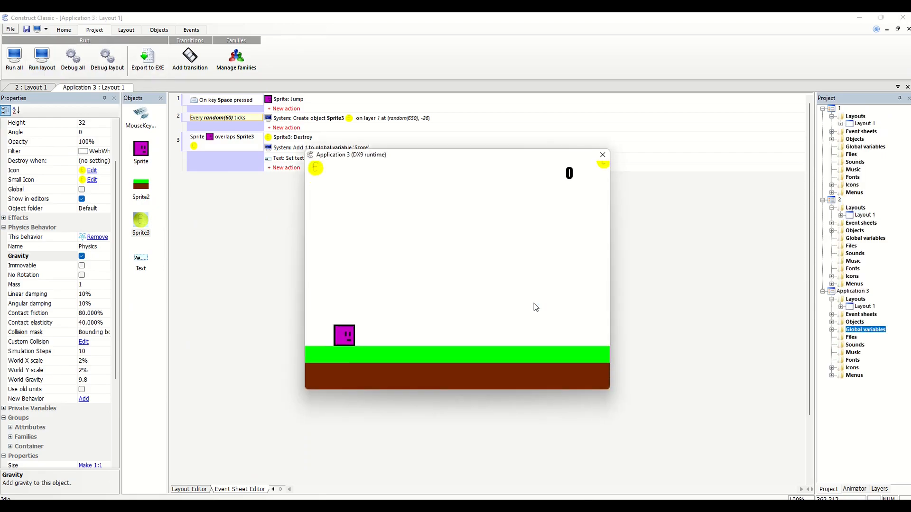
Playtest collecting the sparser falling coins by jumping and moving the player in both directions, and close the game preview
key("Left")
key("Right")
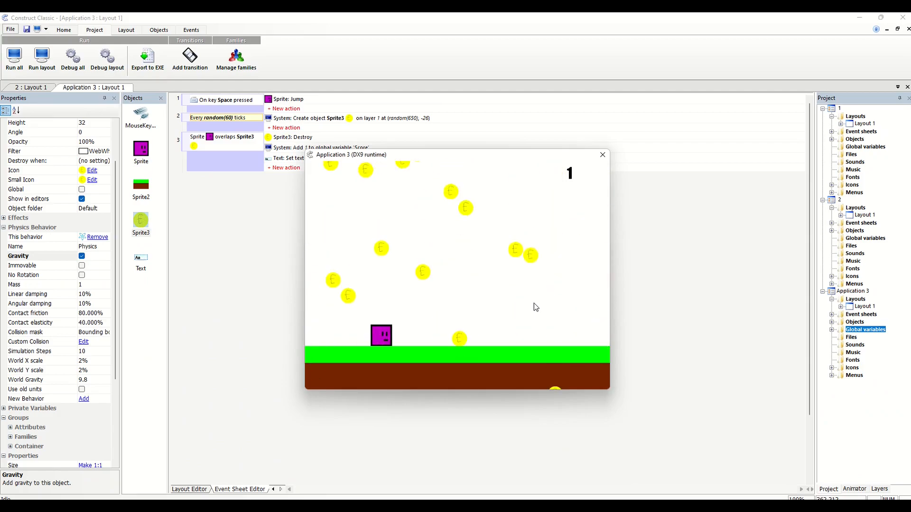
key("space")
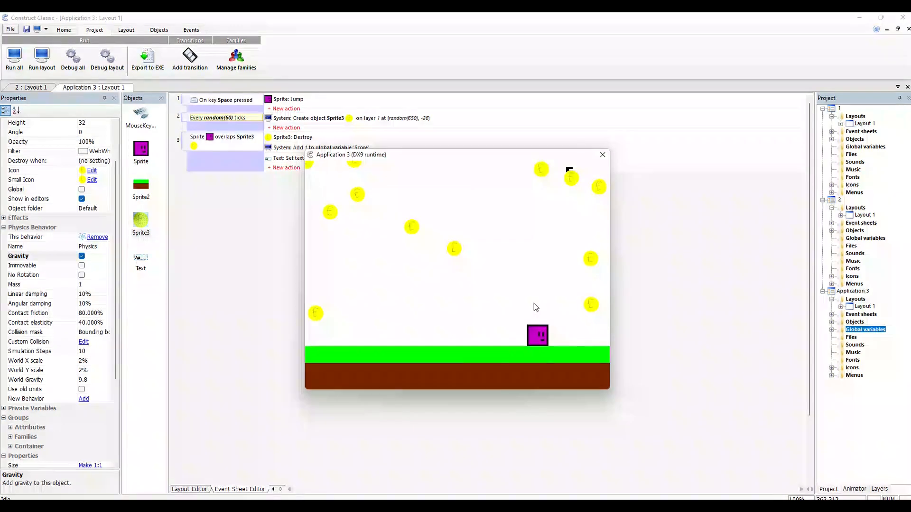
key("Left")
key("space")
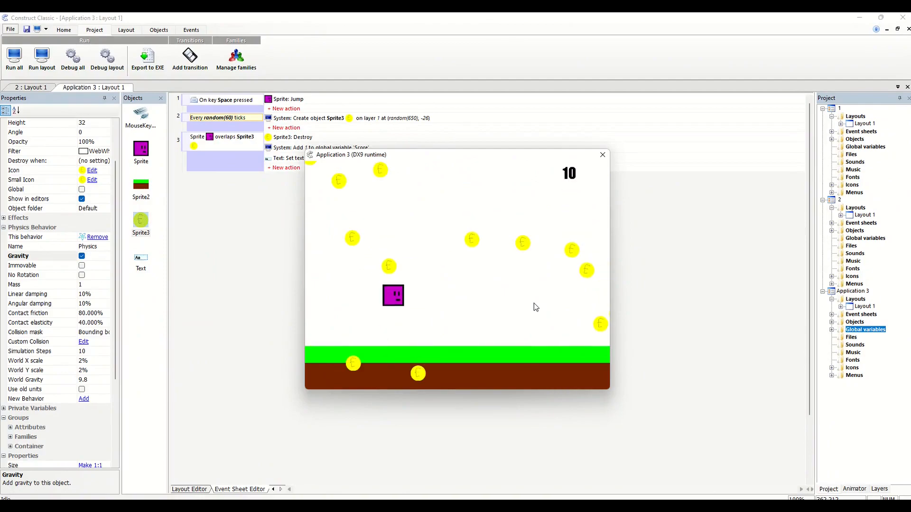
key("Right")
key("space")
key("Left")
key("space")
key("Right")
key("space")
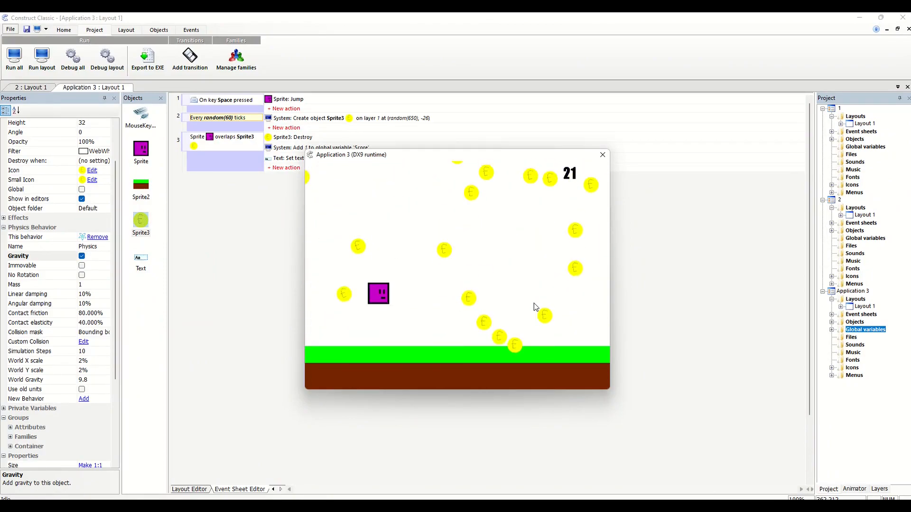
key("Left")
key("space")
key("Right")
key("Left")
key("space")
key("Right")
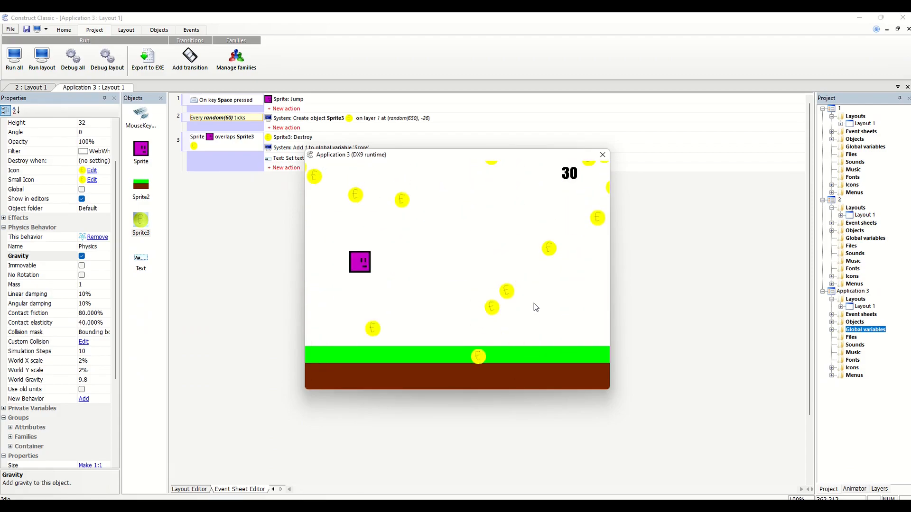
key("Left")
key("space")
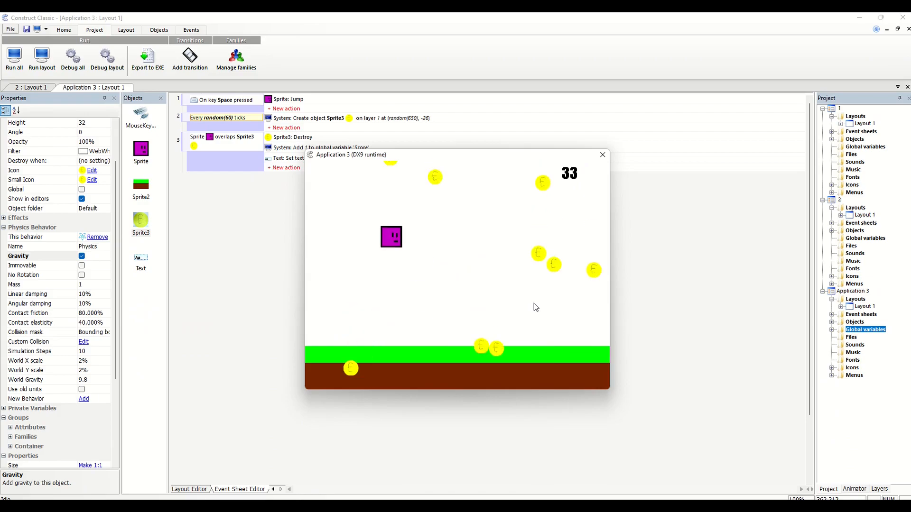
key("Right")
key("space")
key("Left")
key("space")
key("Right")
key("space")
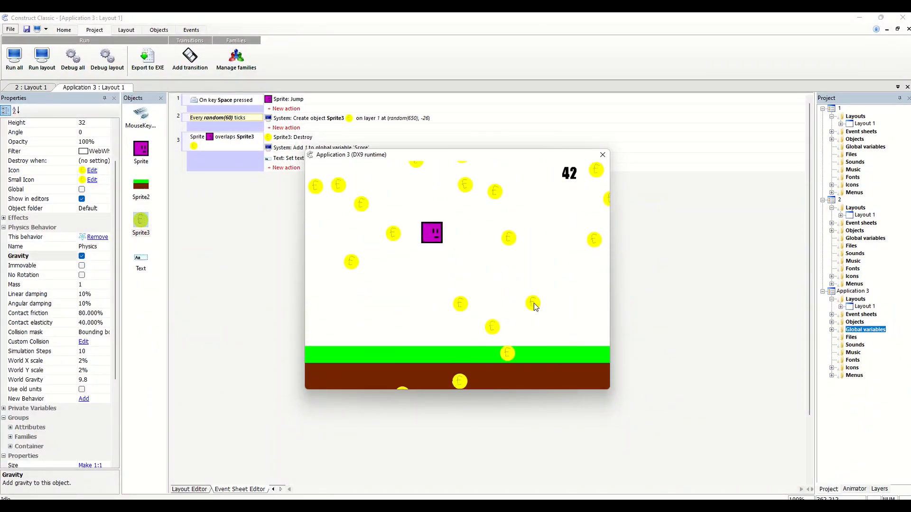
key("Left")
key("space")
key("Right")
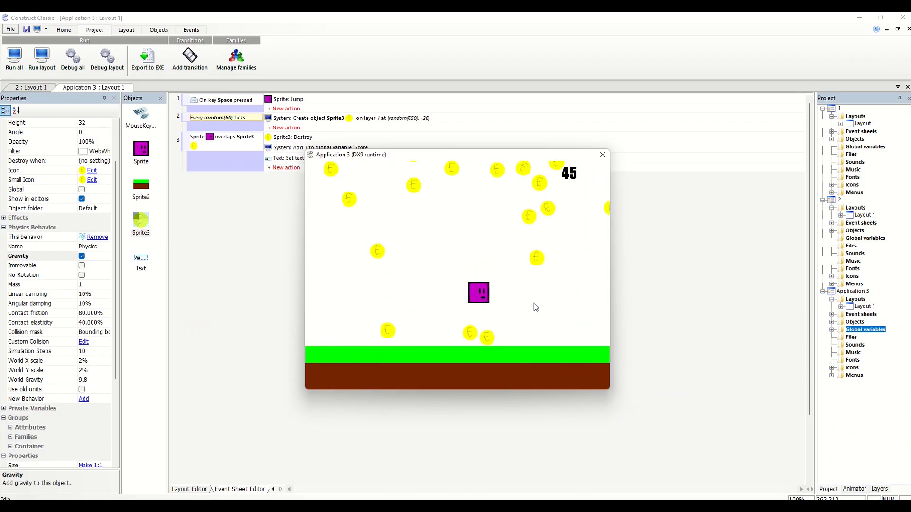
key("space")
key("Left")
key("Right")
key("space")
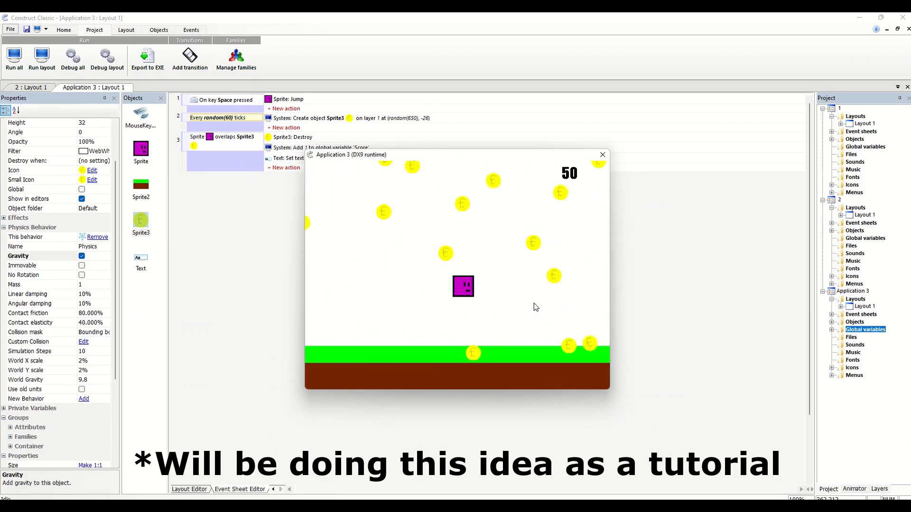
key("Left")
left_click(603, 155)
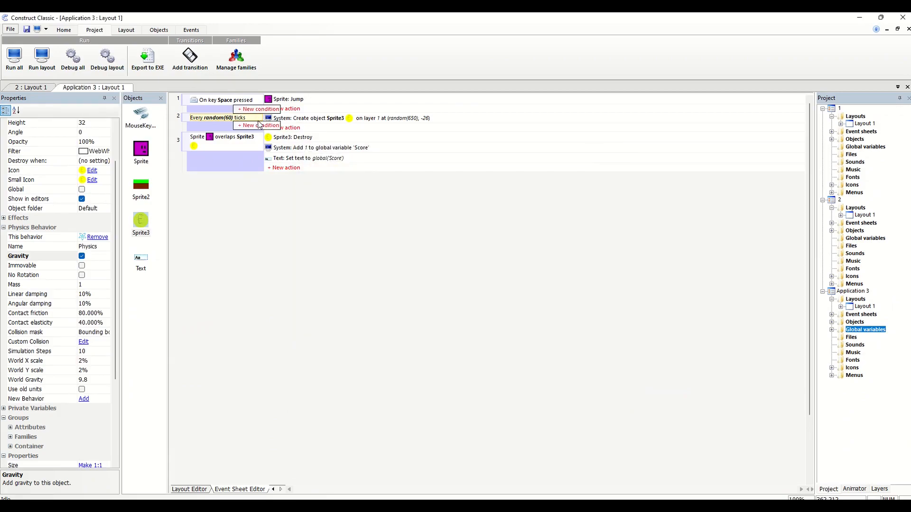
Set the ticks expression of the coin-spawning Every X Ticks condition to random(180) and start a test run of the layout
double_click(224, 117)
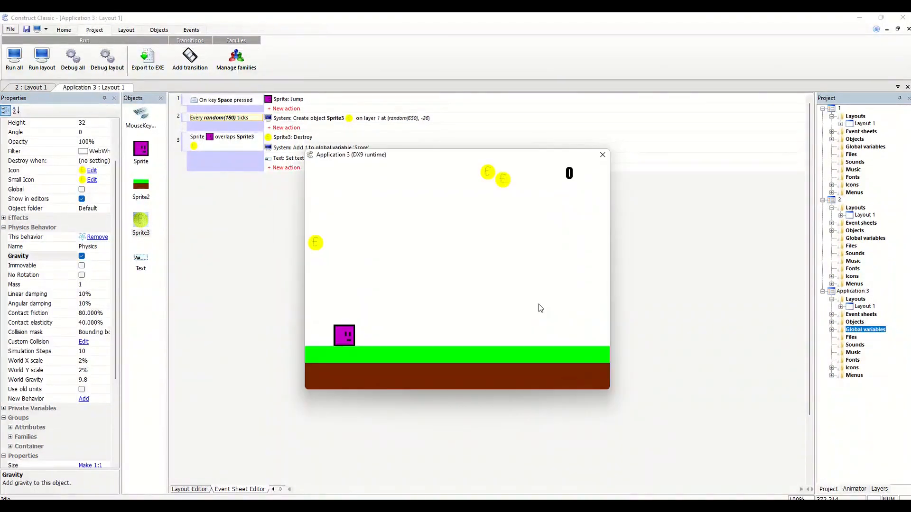
key("Left")
key("Right")
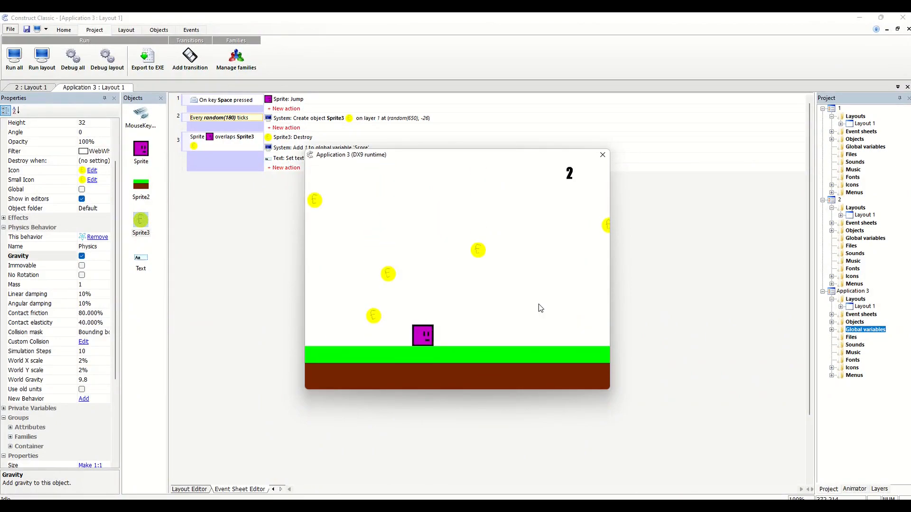
Playtest the random(180) spawn rate by moving the player in both directions to collect falling coins, and close the game preview
key("Left")
key("Right")
key("Right")
key("Left")
key("Right")
key("Right")
key("Left")
key("Right")
key("Left")
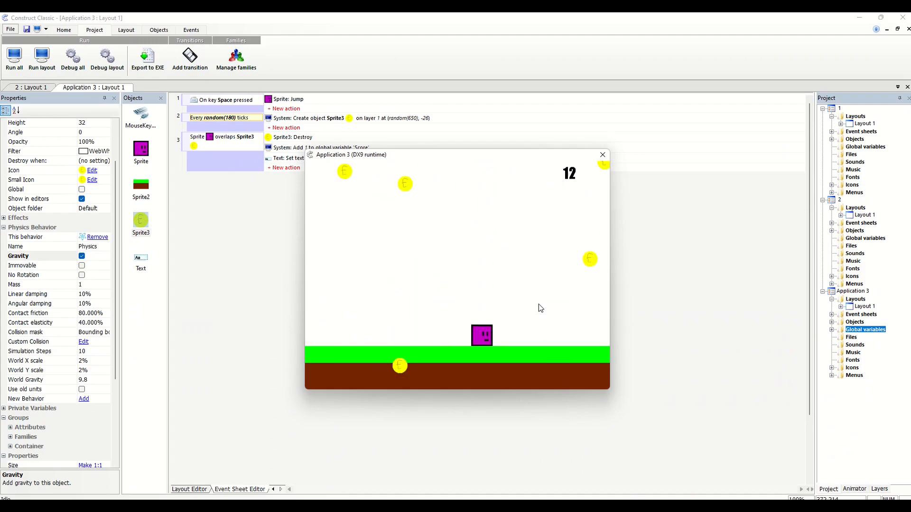
key("Right")
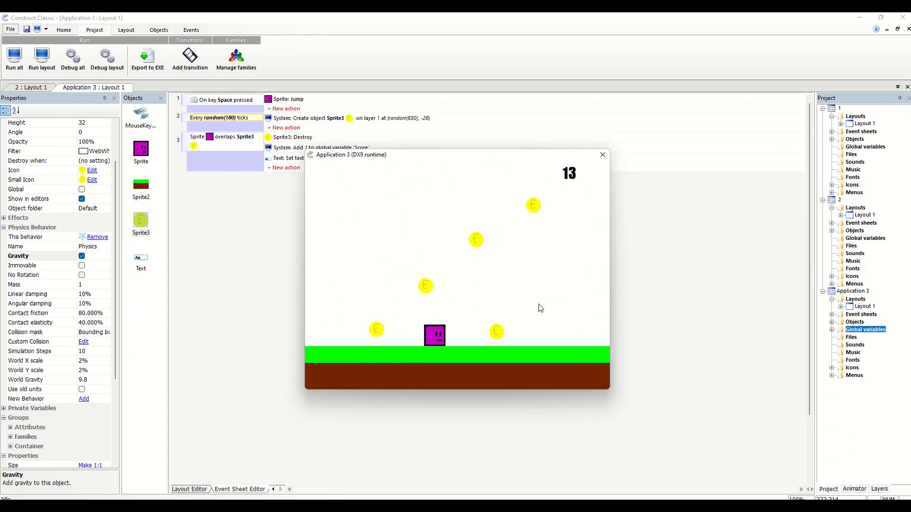
key("Left")
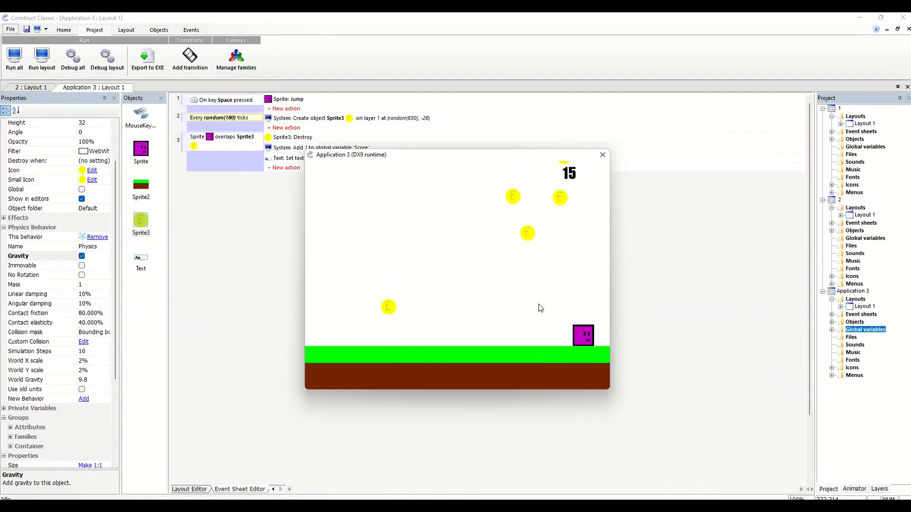
key("Right")
key("Left")
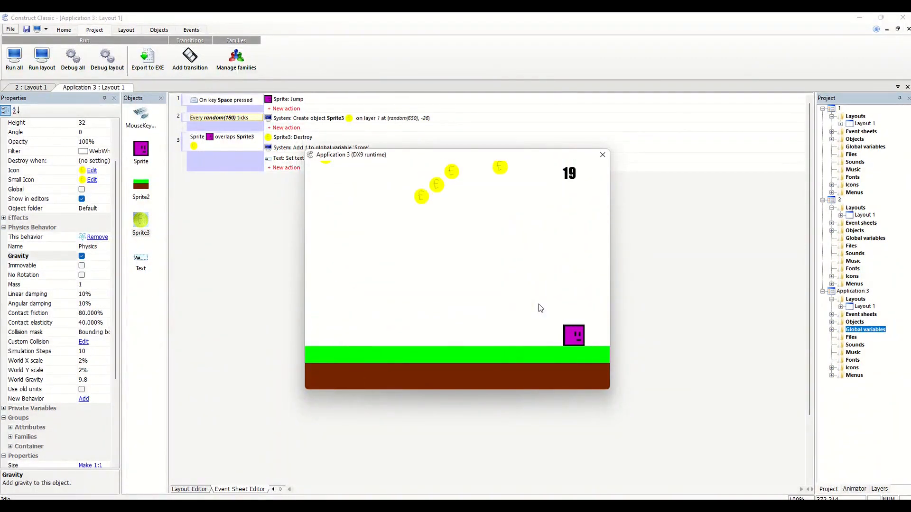
key("Right")
key("Left")
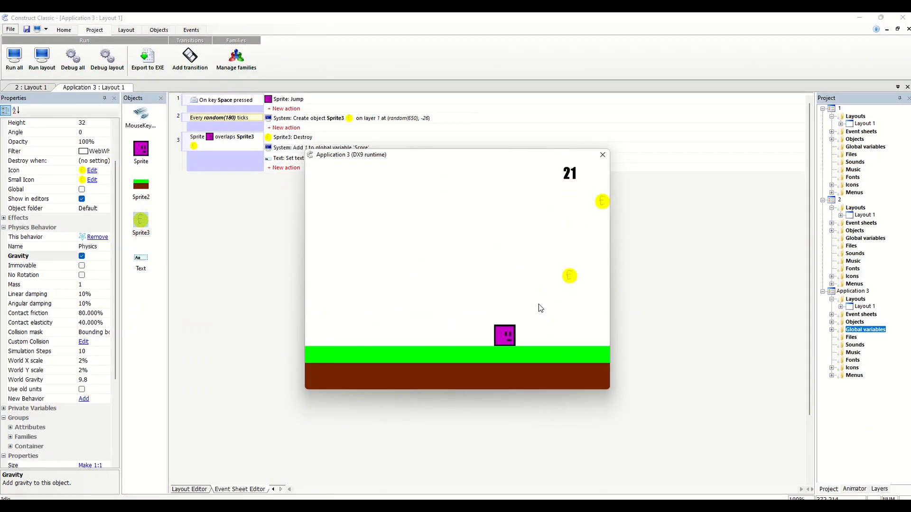
key("Right")
key("Left")
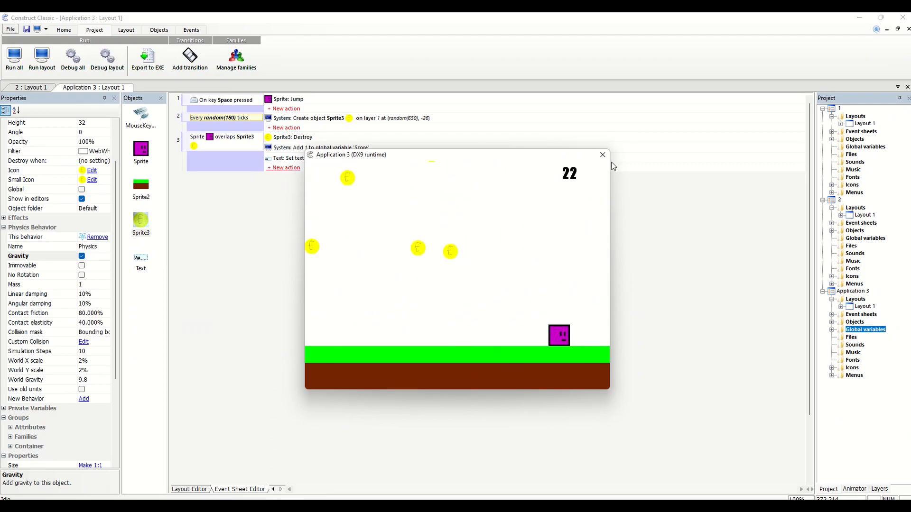
left_click(603, 155)
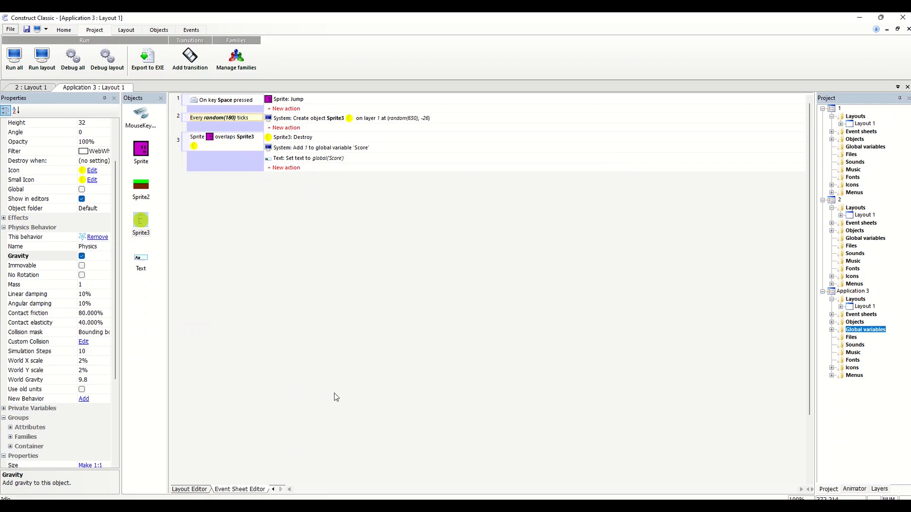
Return from the event sheet to the layout view, deselect the coin sprite, and bring up the project's run and export commands
left_click(195, 489)
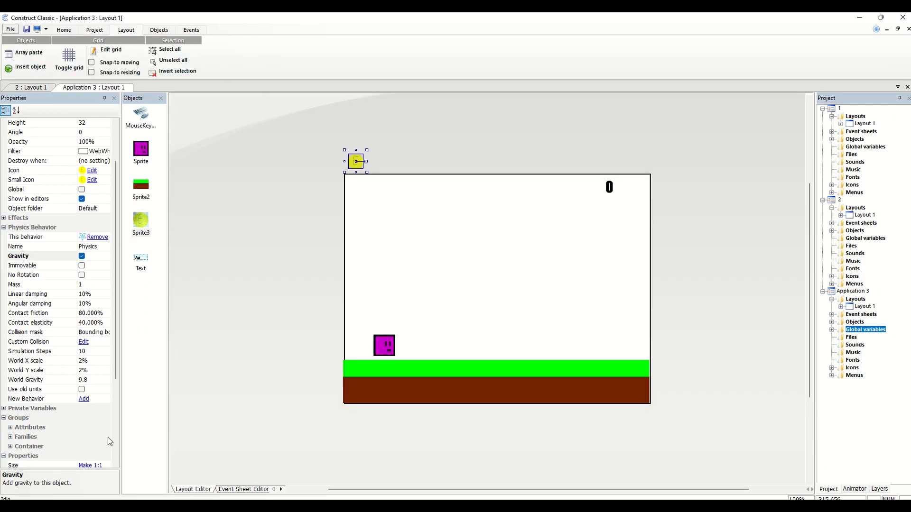
left_click(308, 361)
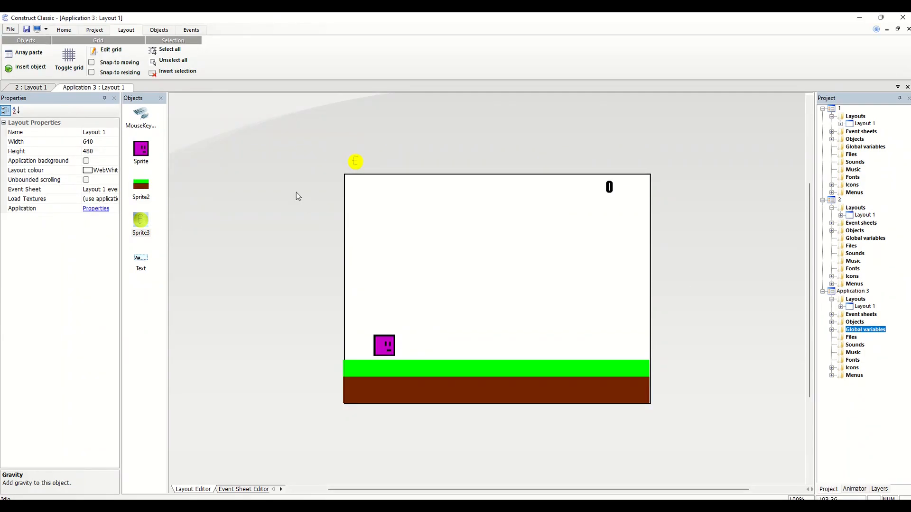
left_click(91, 30)
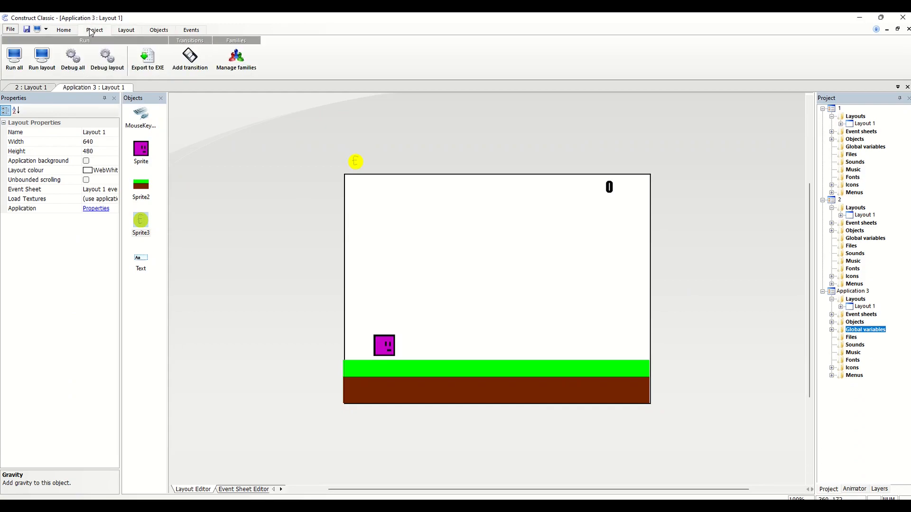